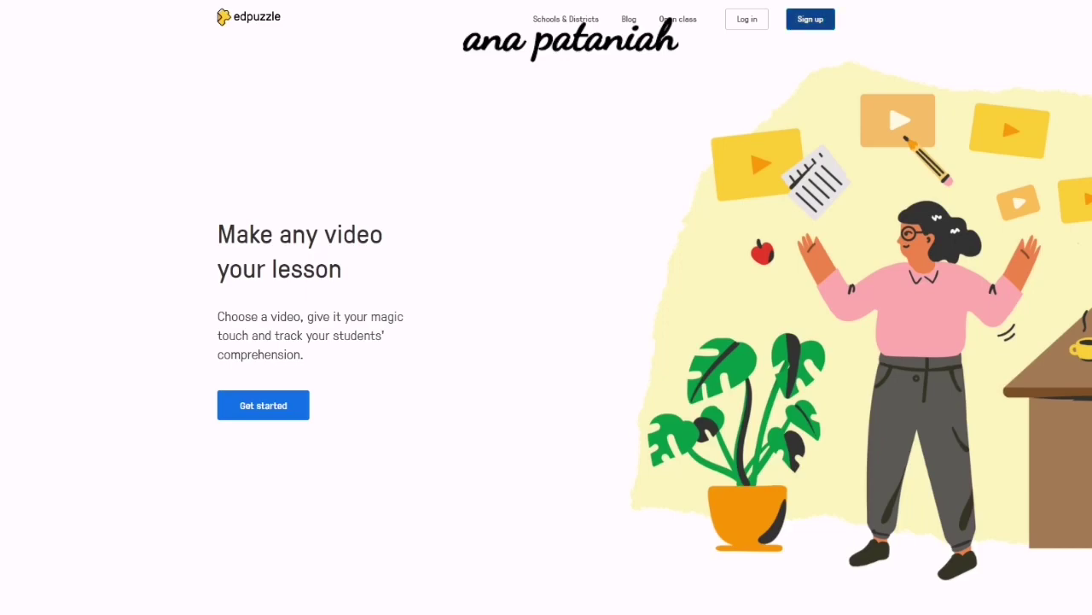
Start a teacher sign-up through Google, signing in with a different Google account.
{"action": "left_click", "coordinate": [810, 18]}
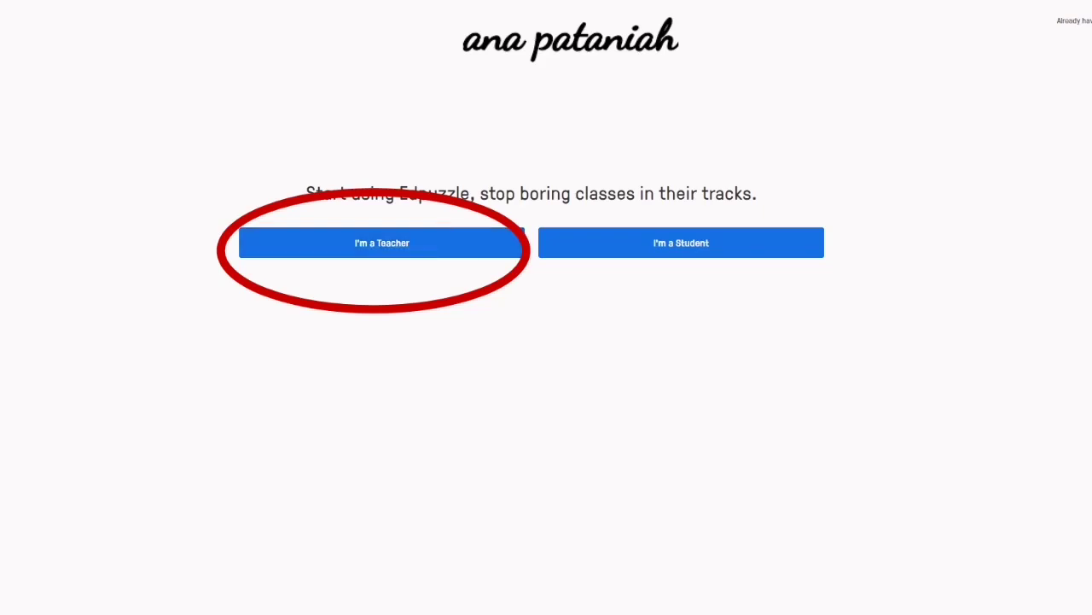
{"action": "left_click", "coordinate": [381, 243]}
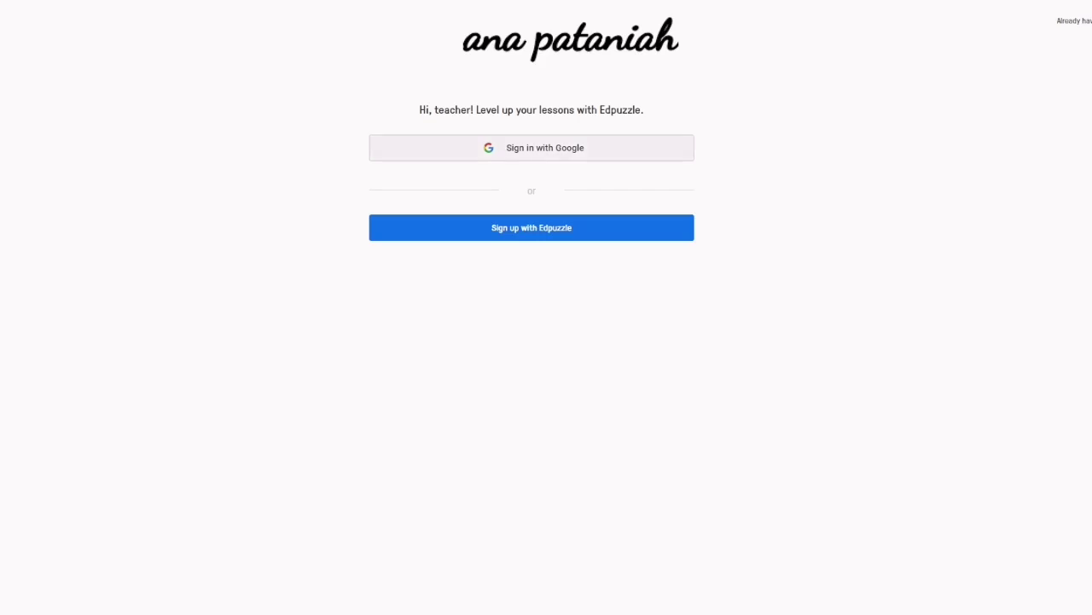
{"action": "left_click", "coordinate": [531, 148]}
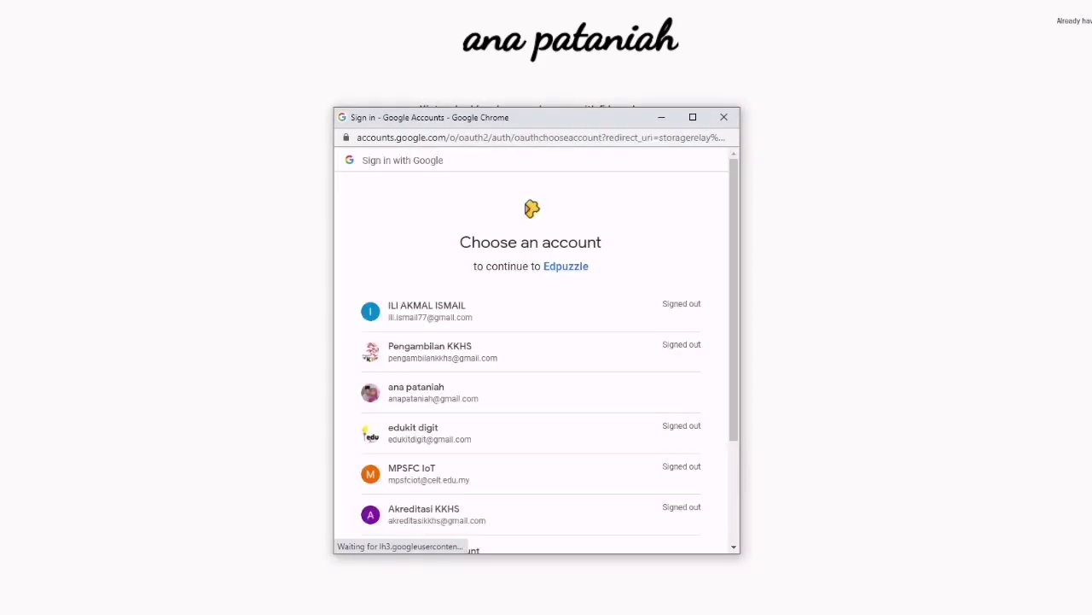
{"action": "scroll", "coordinate": [530, 338], "scroll_direction": "down", "scroll_amount": 3}
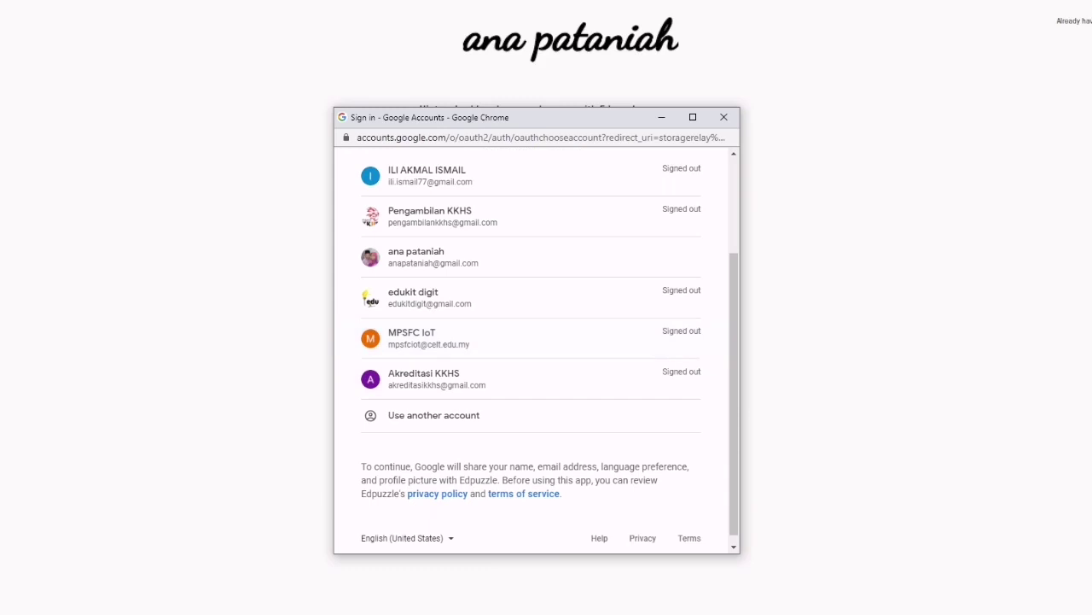
{"action": "left_click", "coordinate": [434, 415]}
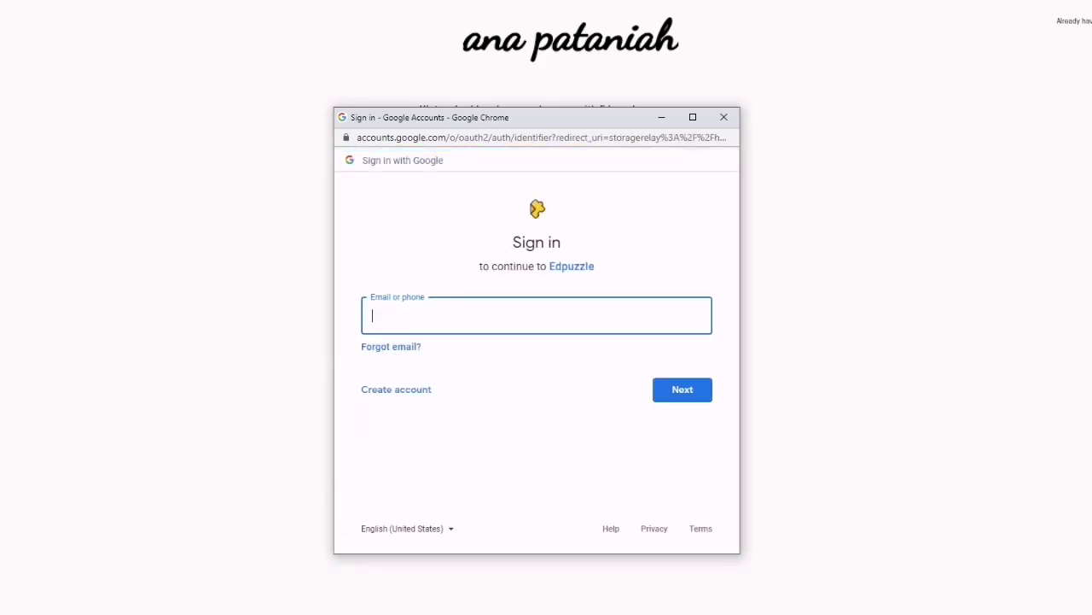
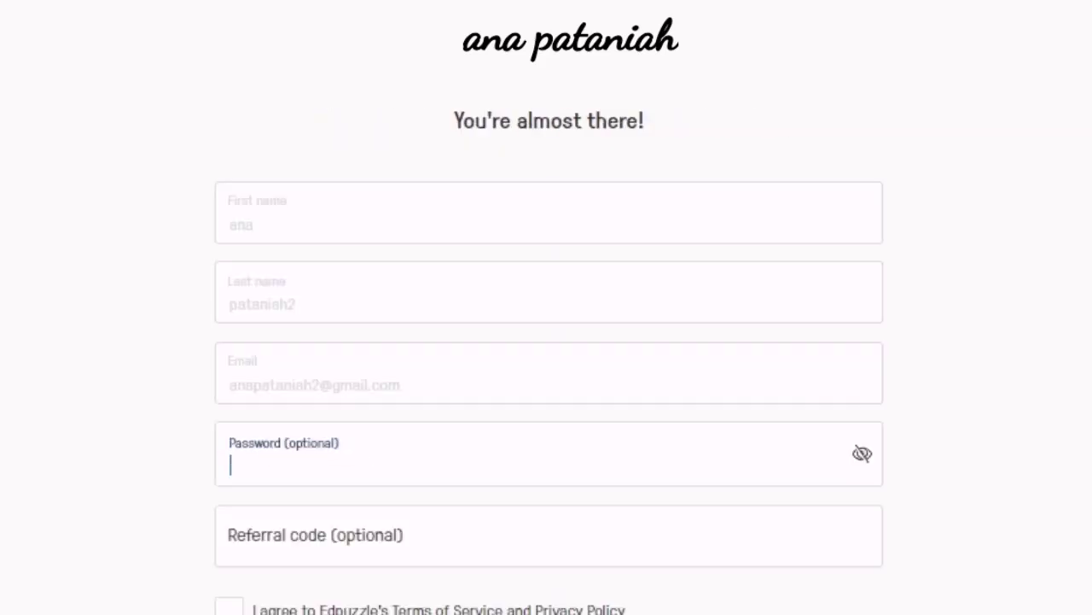
Enter a password, paste the copied referral code, accept the Terms of Service and create the account.
{"action": "type", "text": "a*********"}
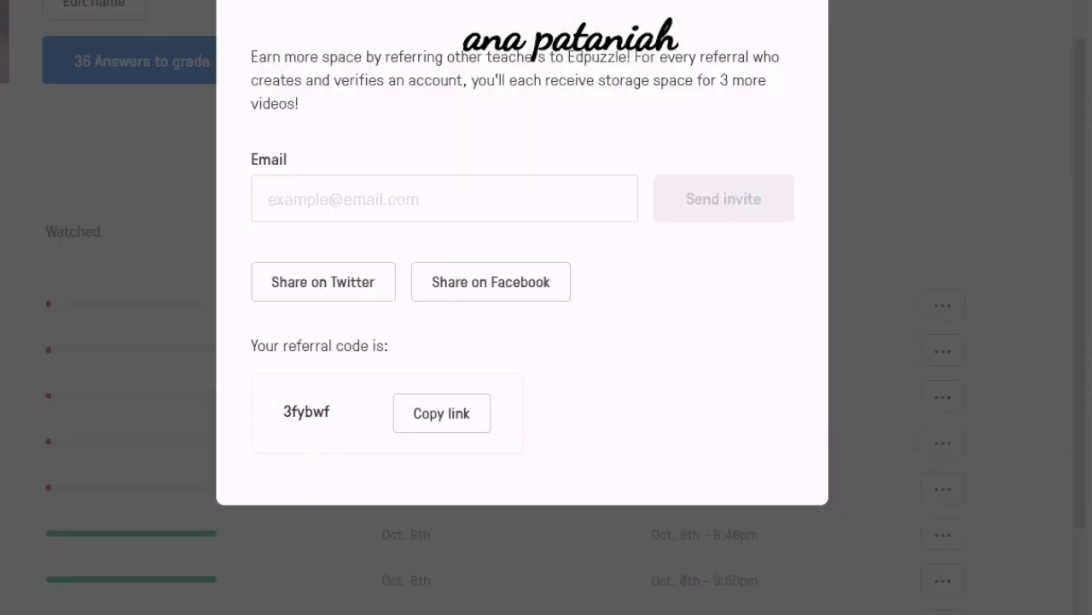
{"action": "left_click", "coordinate": [442, 413]}
{"action": "double_click", "coordinate": [306, 412]}
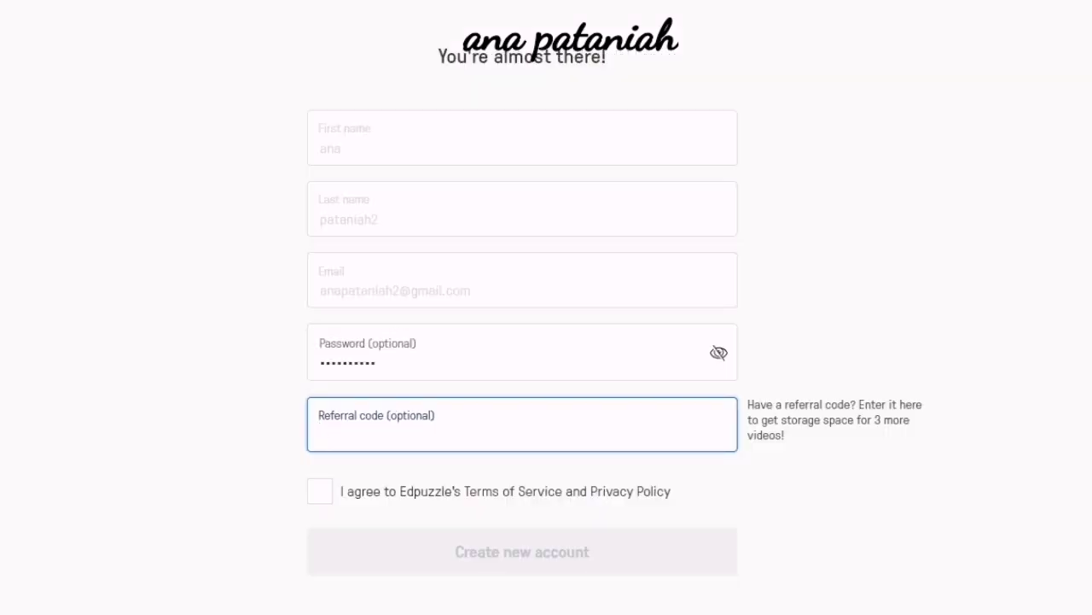
{"action": "key", "text": "ctrl+v"}
{"action": "left_click", "coordinate": [320, 491]}
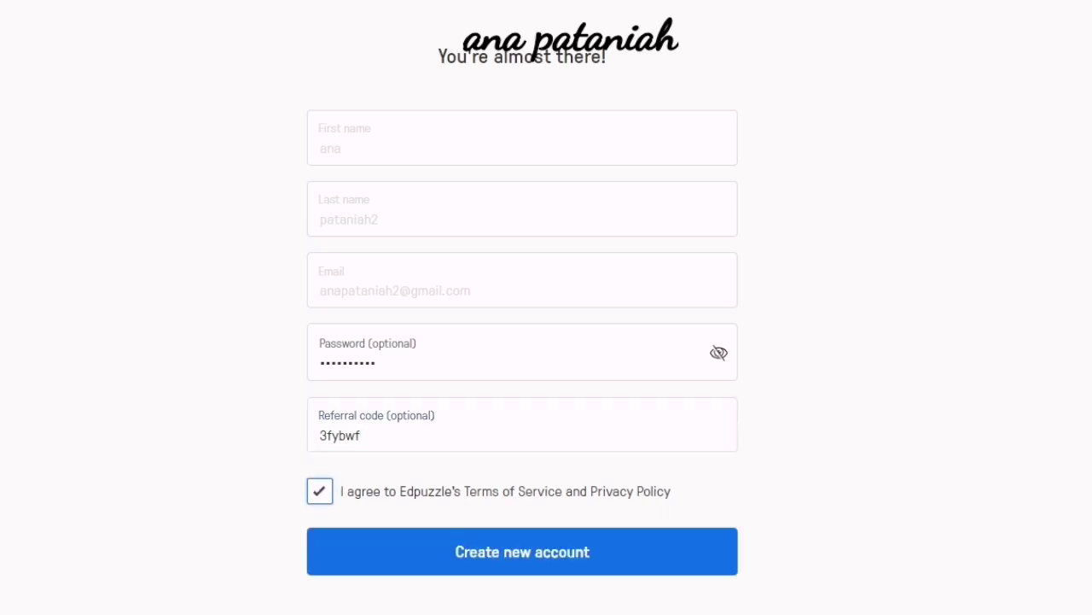
{"action": "left_click", "coordinate": [523, 551]}
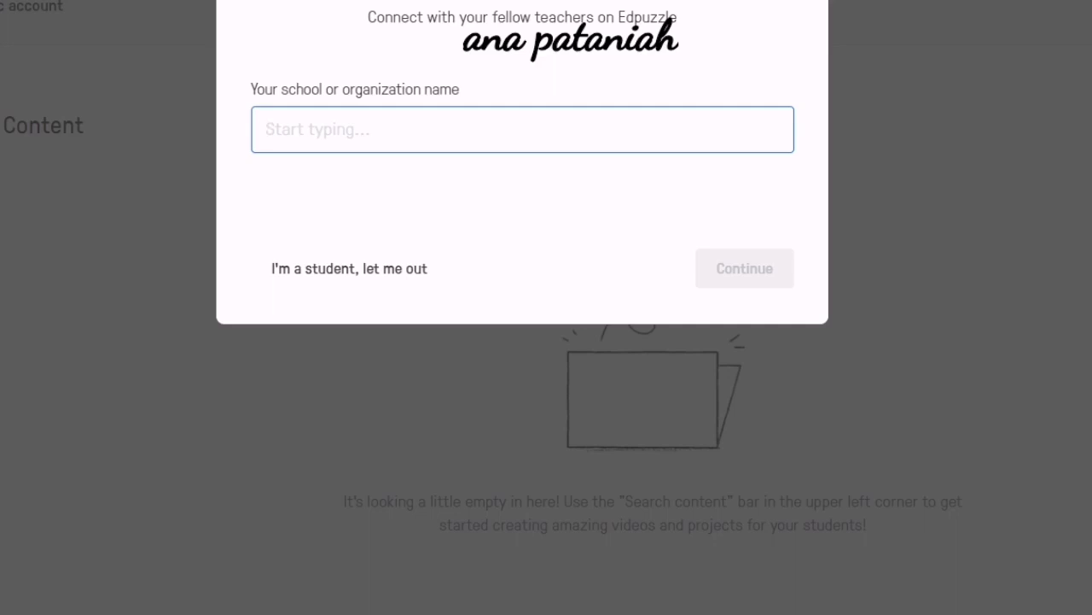
Fill in school Kolej Komuniti Hulu Selangor, grade Higher education / College, subject Computer Science, then start teaching.
{"action": "type", "text": "Kolej"}
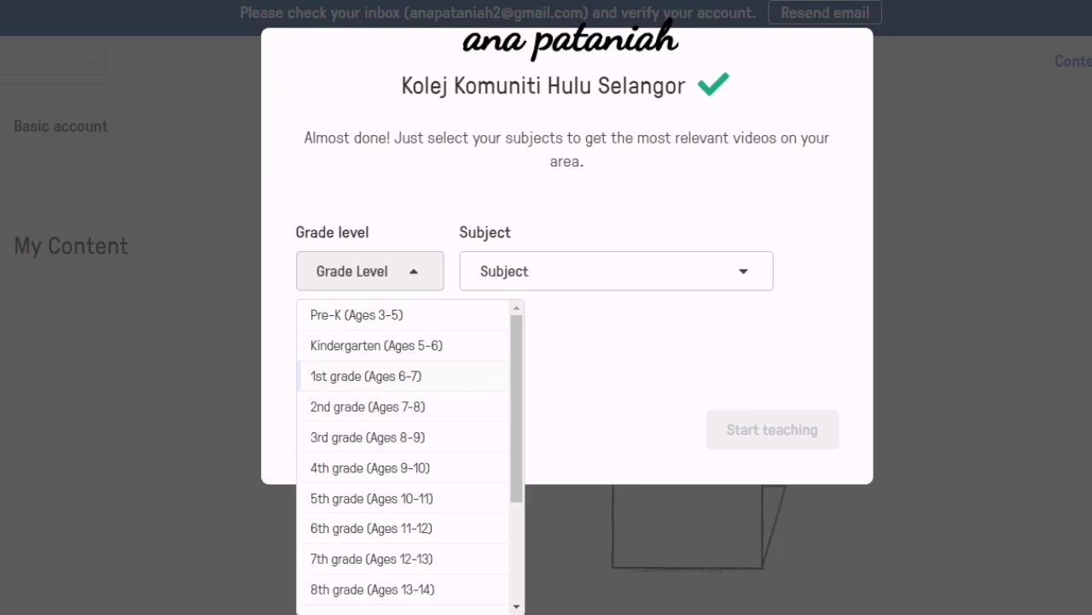
{"action": "scroll", "coordinate": [410, 452], "scroll_direction": "down", "scroll_amount": 3}
{"action": "left_click", "coordinate": [397, 583]}
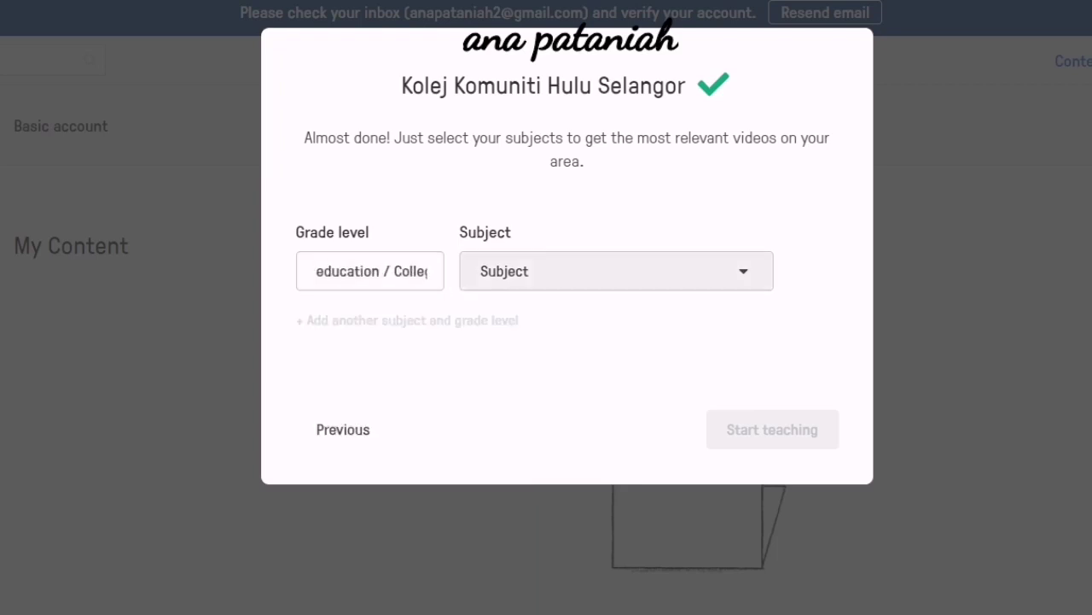
{"action": "left_click", "coordinate": [616, 271]}
{"action": "left_click", "coordinate": [524, 345]}
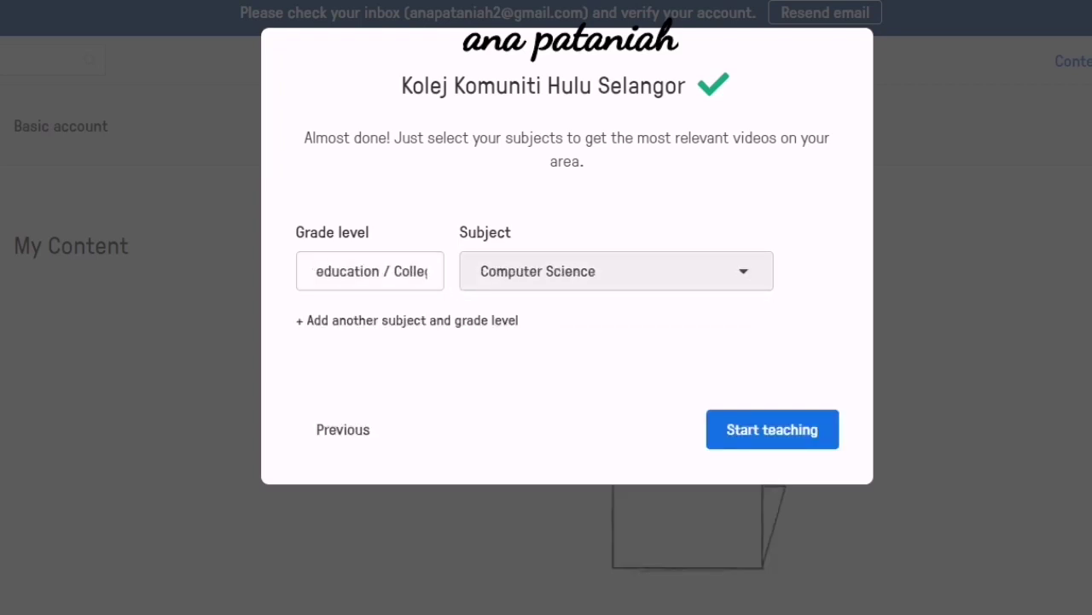
{"action": "left_click", "coordinate": [772, 430]}
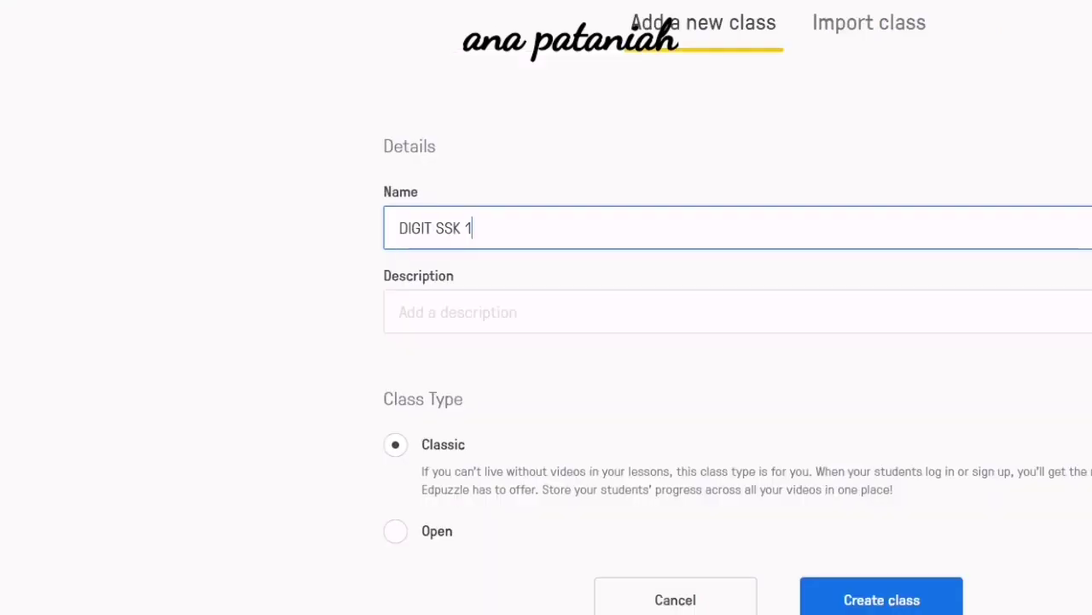
Create the class DIGIT SSK 1A.
{"action": "type", "text": "A"}
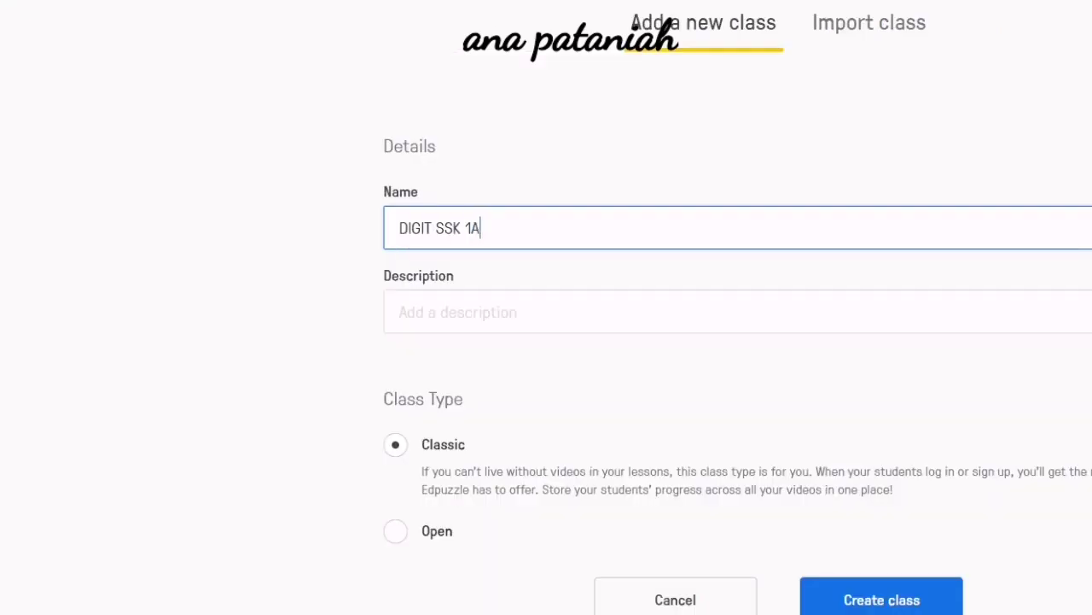
{"action": "left_click", "coordinate": [546, 312]}
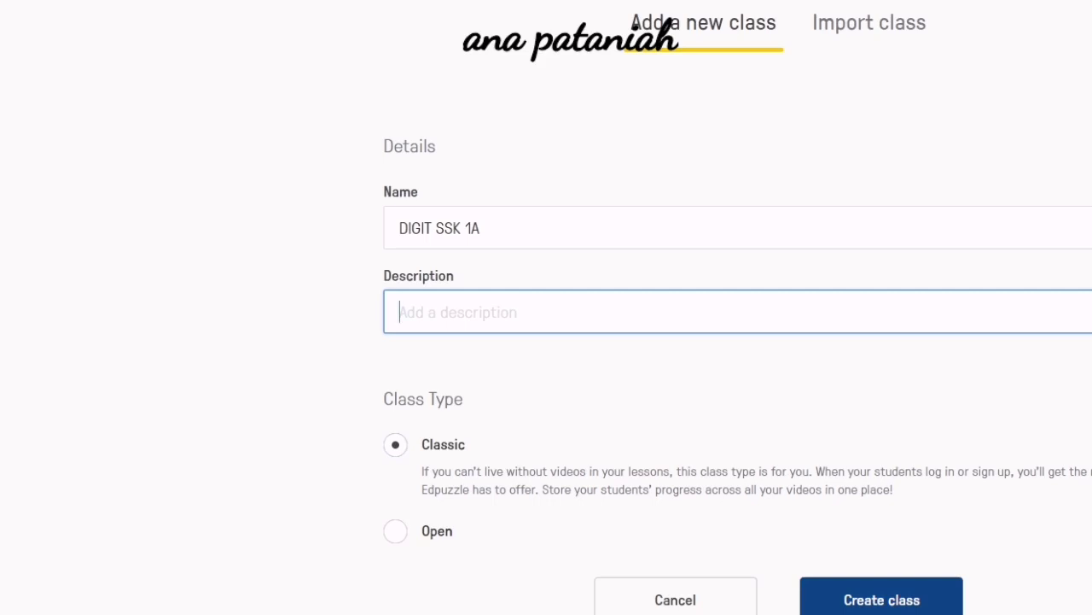
{"action": "left_click", "coordinate": [882, 599]}
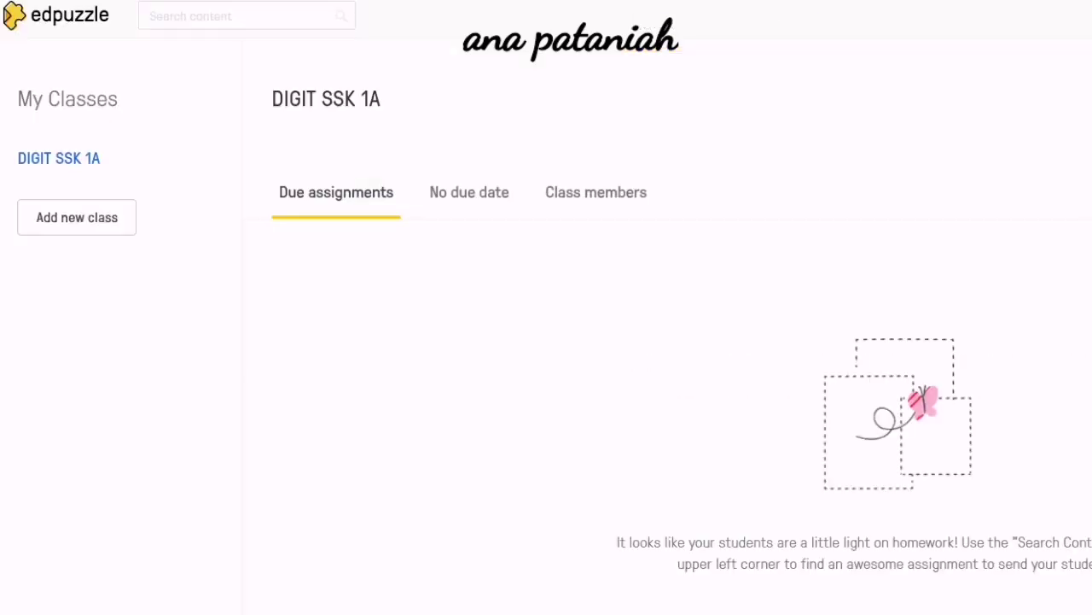
Create a second new class named DIGIT SSK 1B.
{"action": "left_click", "coordinate": [77, 217]}
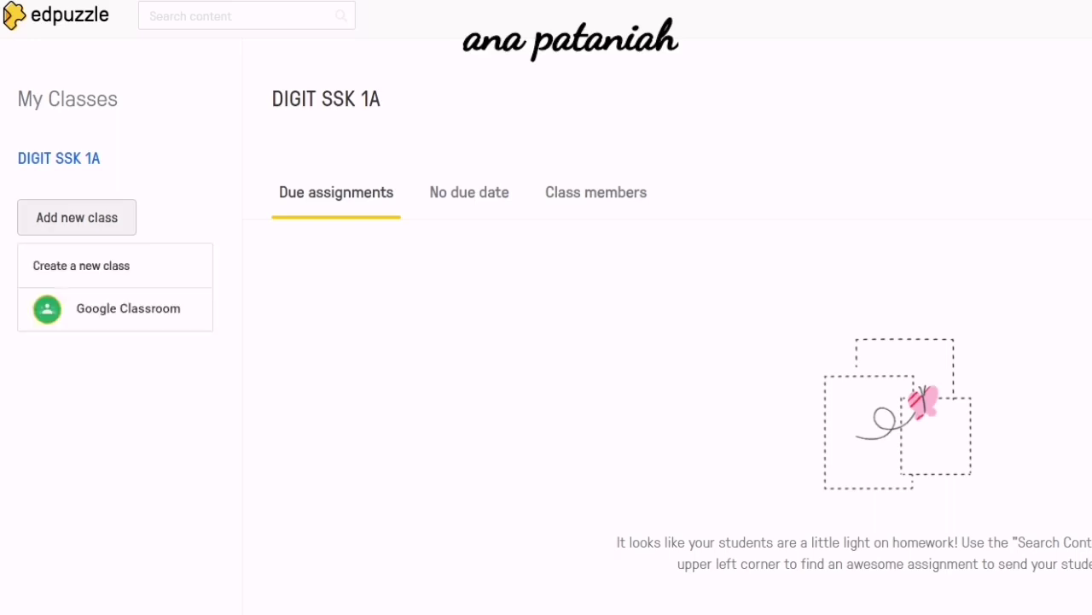
{"action": "left_click", "coordinate": [81, 265]}
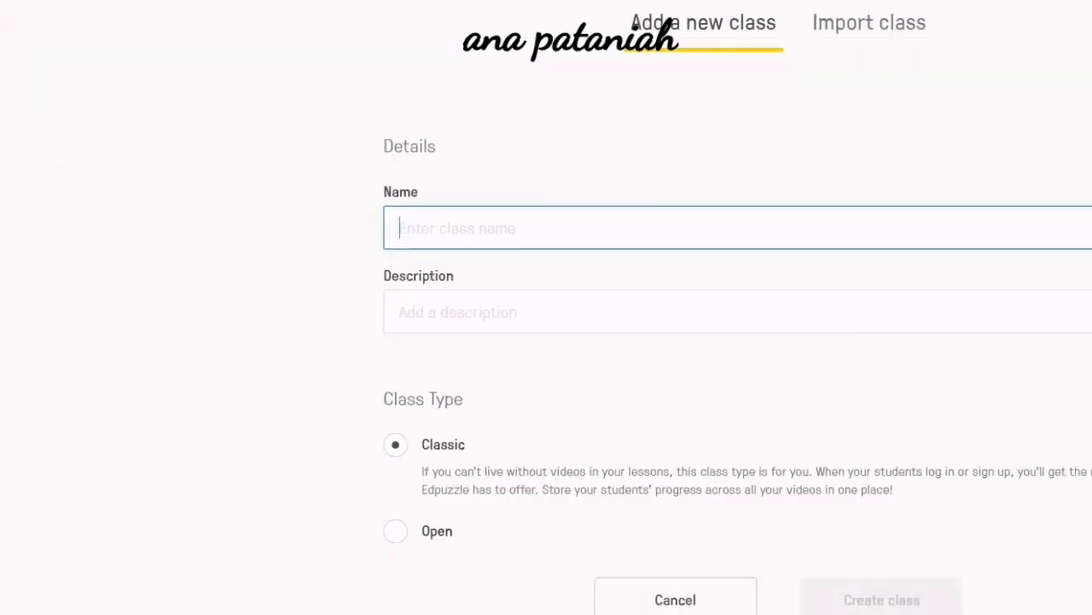
{"action": "type", "text": "DIGIT "}
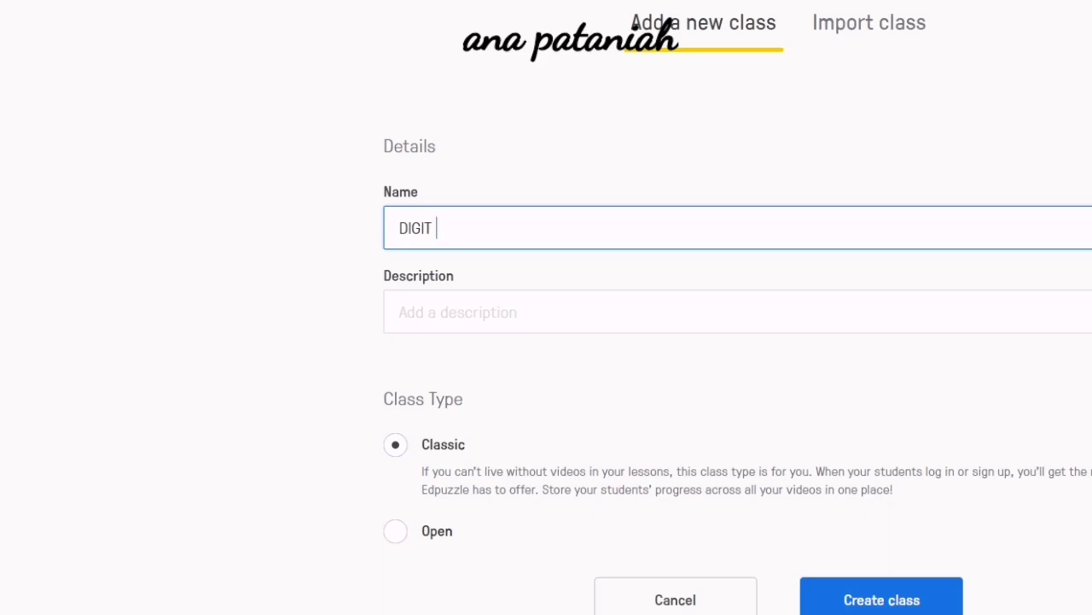
{"action": "type", "text": "SSK 1B"}
{"action": "key", "text": "Return"}
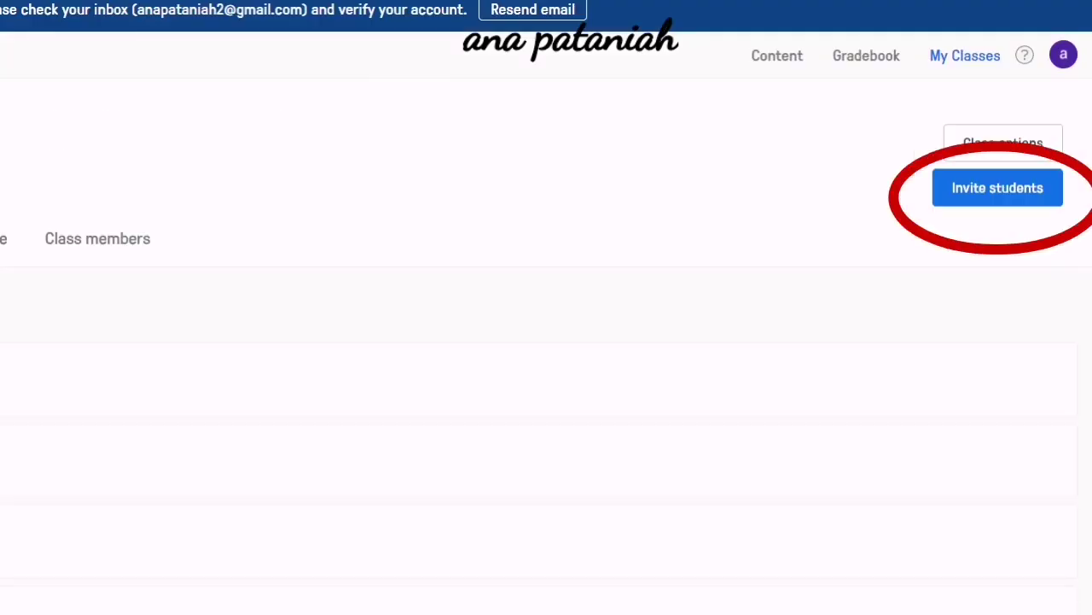
Invite students to DIGIT SSK 1A, answering No to parental consent, and copy the join link.
{"action": "left_click", "coordinate": [997, 188]}
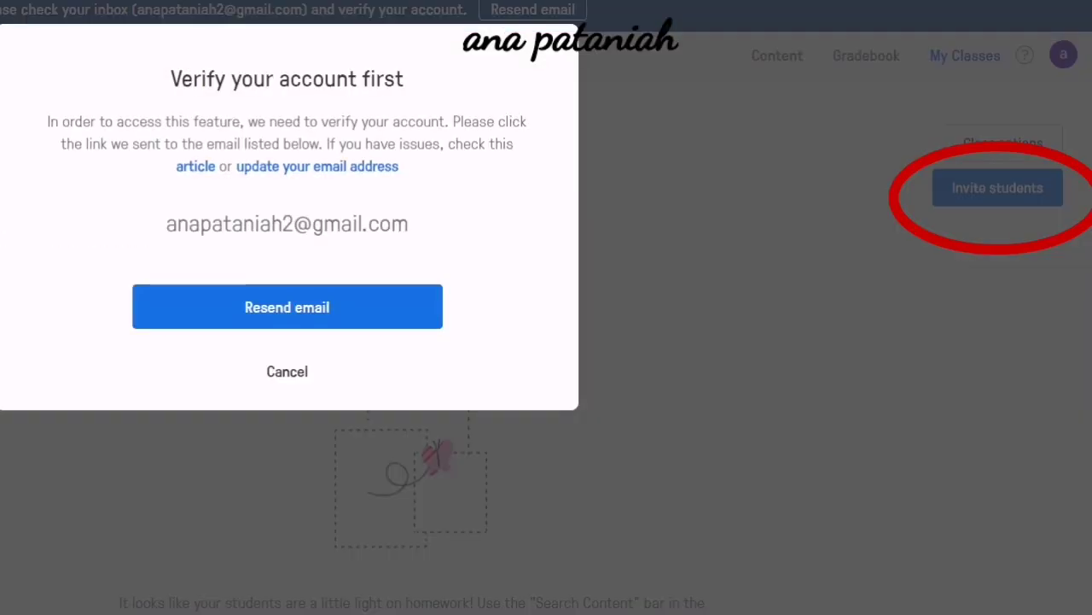
{"action": "key", "text": "Escape"}
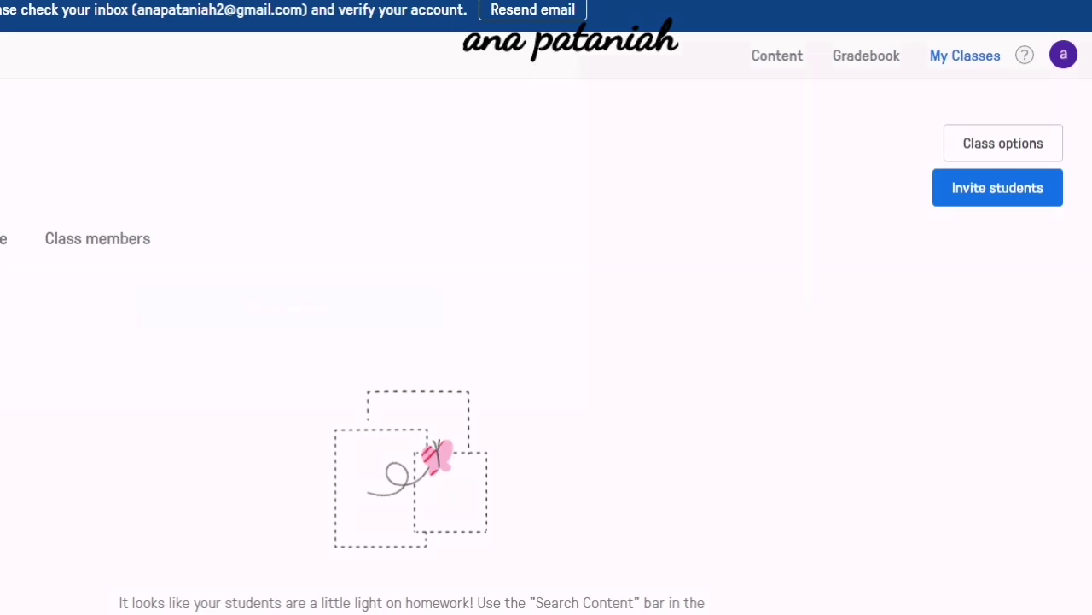
{"action": "left_click", "coordinate": [998, 188]}
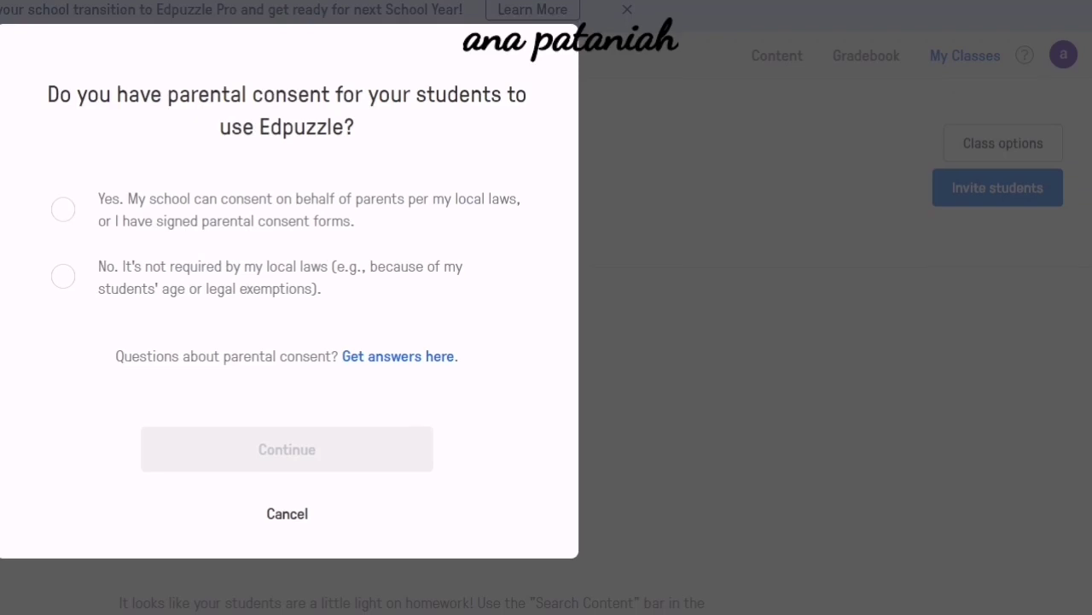
{"action": "left_click", "coordinate": [63, 275]}
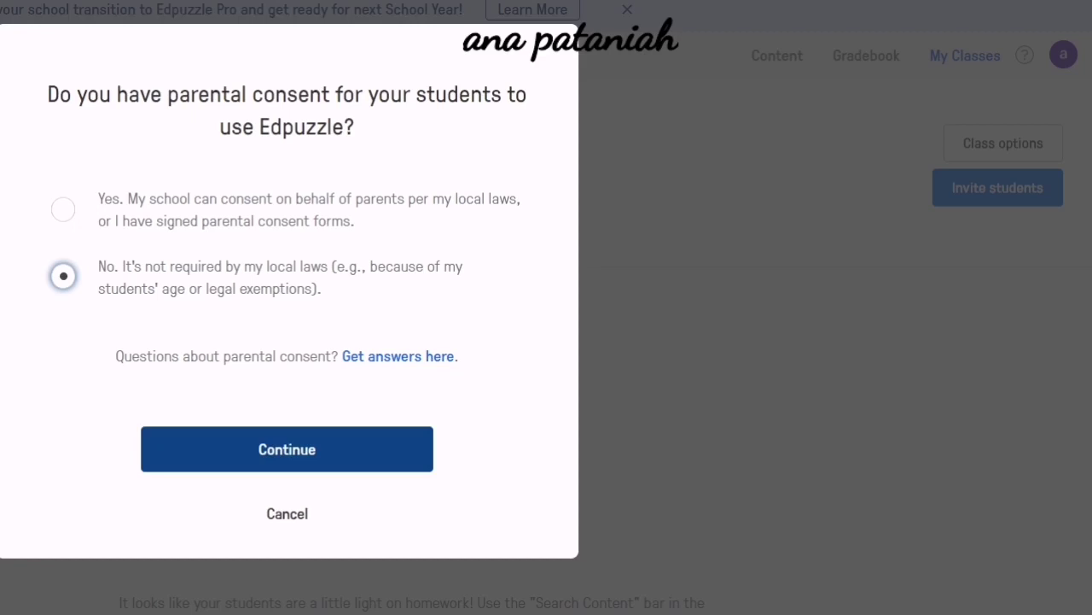
{"action": "left_click", "coordinate": [287, 449]}
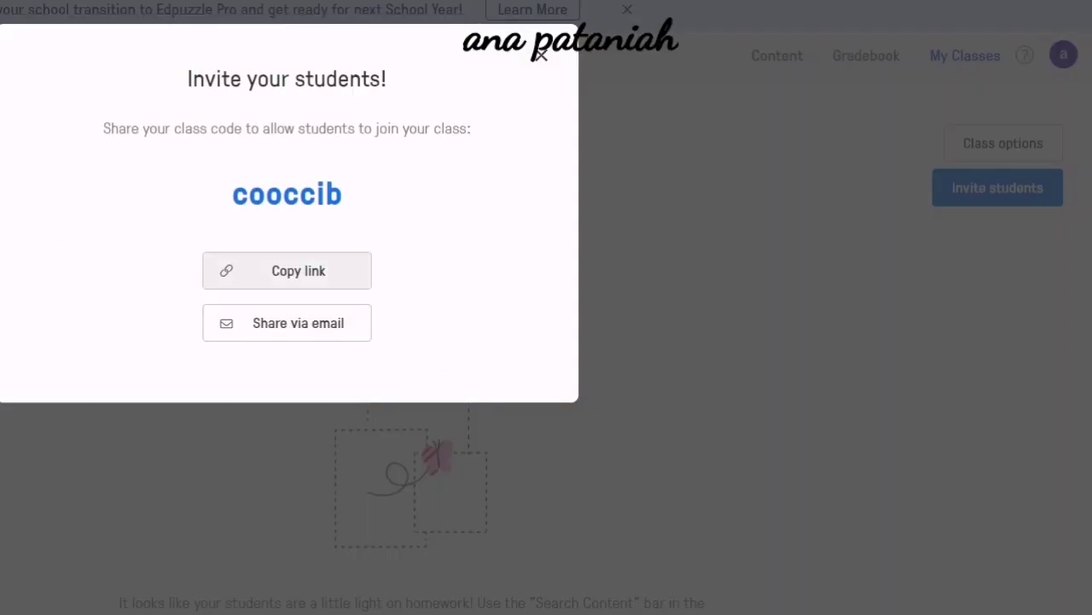
{"action": "left_click", "coordinate": [287, 271]}
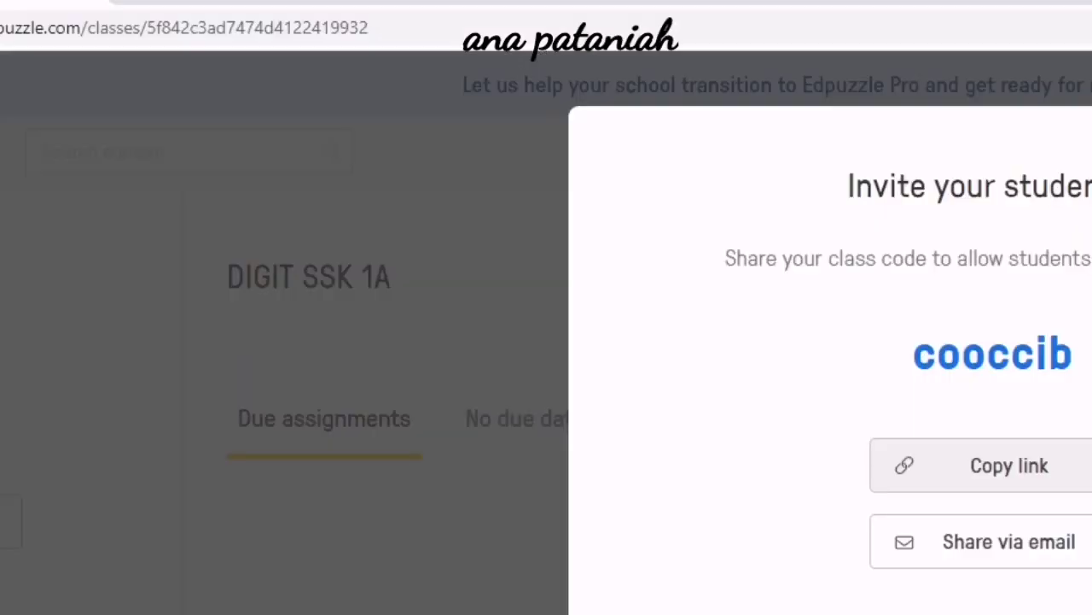
{"action": "left_click", "coordinate": [286, 270]}
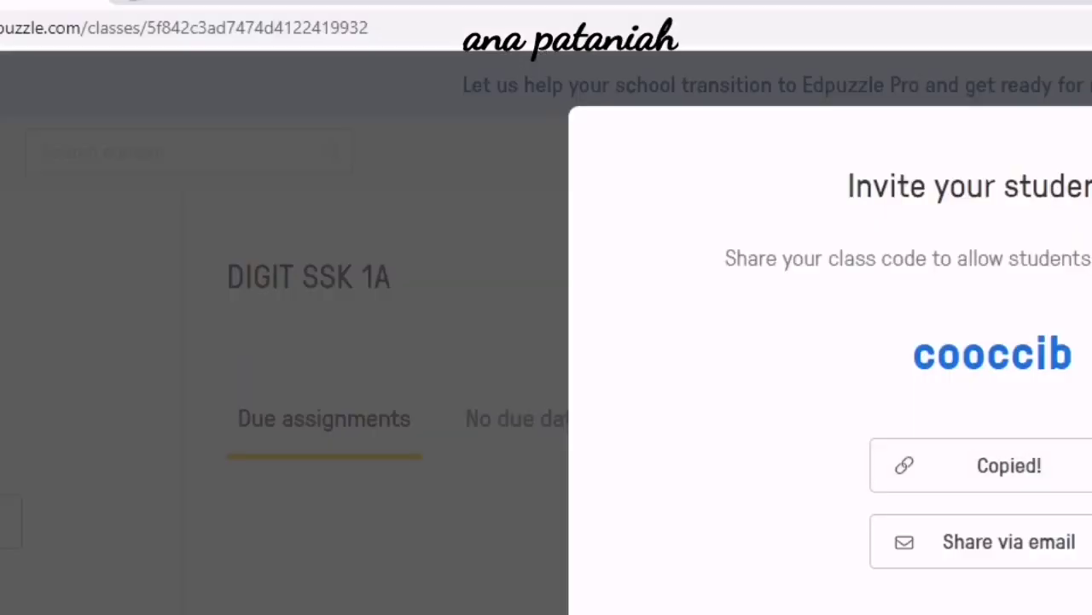
Paste the class join link into a new browser tab and select its class code.
{"action": "key", "text": "ctrl+t"}
{"action": "key", "text": "ctrl+v"}
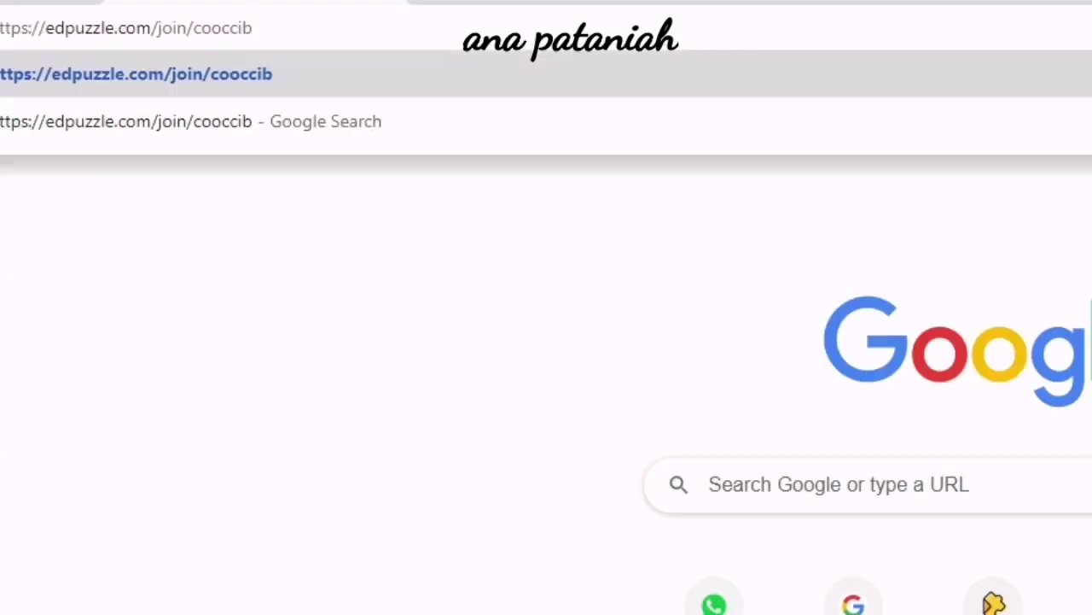
{"action": "key", "text": "shift+Home"}
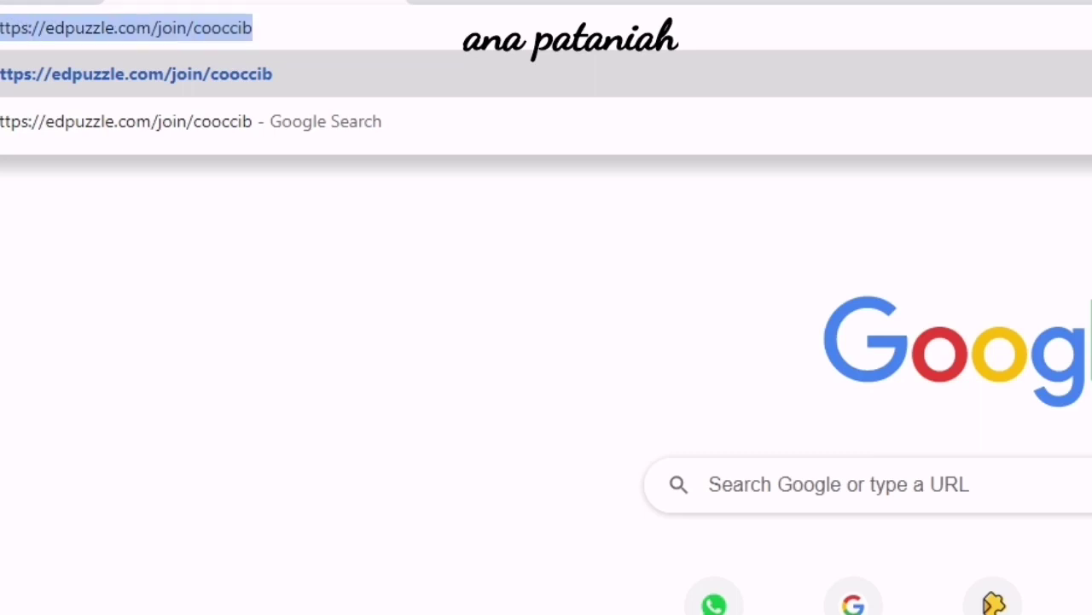
{"action": "key", "text": "End"}
{"action": "key", "text": "ctrl+shift+Left"}
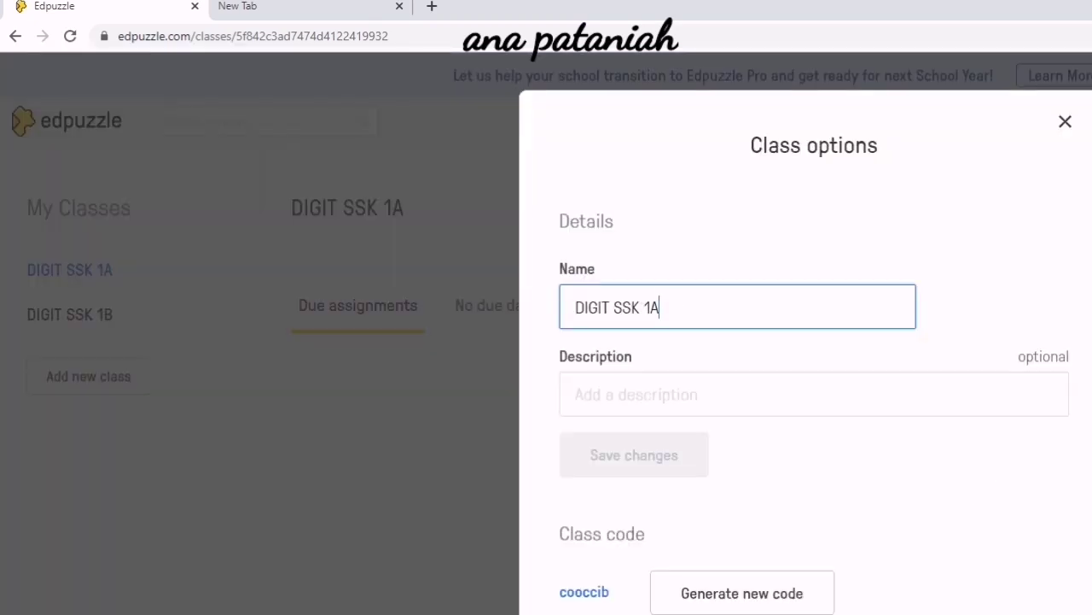
{"action": "scroll", "coordinate": [806, 341], "scroll_direction": "down", "scroll_amount": 1}
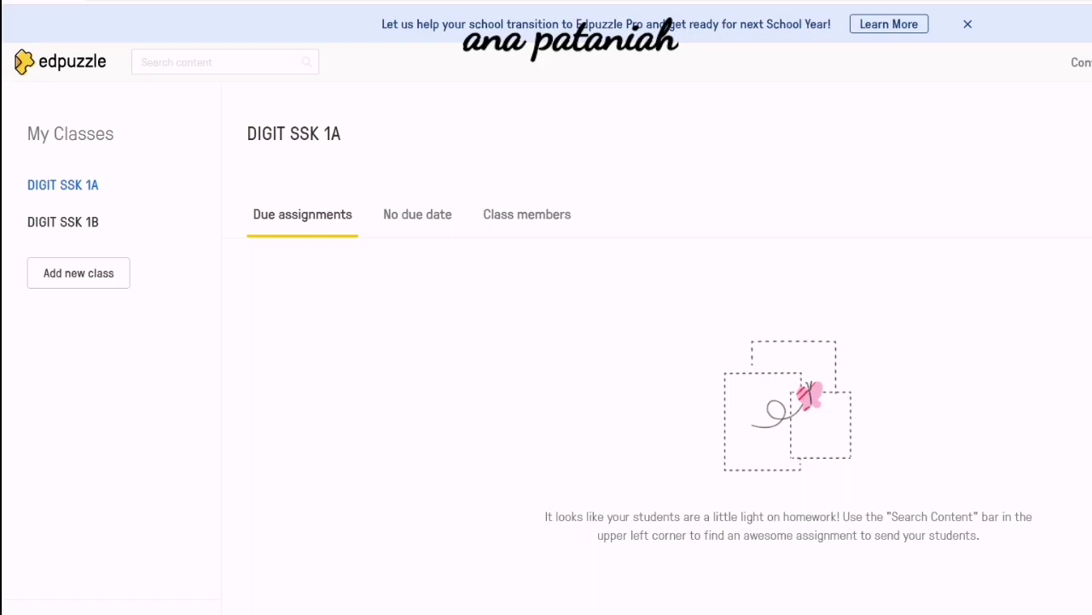
Search the YouTube channel in Content for 'BABY SHAR' and open the Baby Shark video.
{"action": "left_click", "coordinate": [1082, 62]}
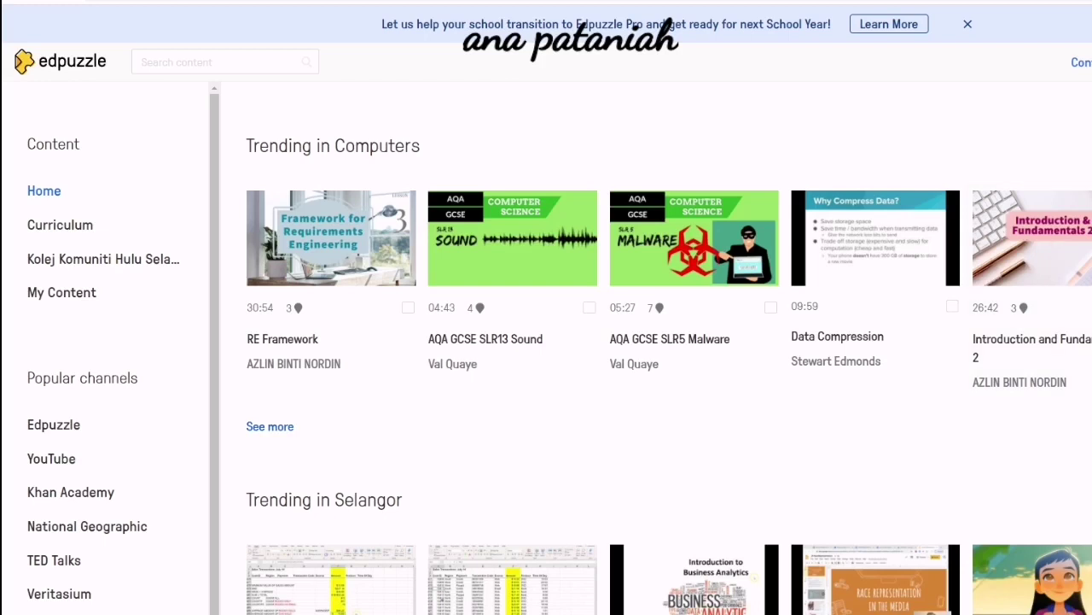
{"action": "mouse_move", "coordinate": [439, 614]}
{"action": "scroll", "coordinate": [102, 384], "scroll_direction": "down", "scroll_amount": 1}
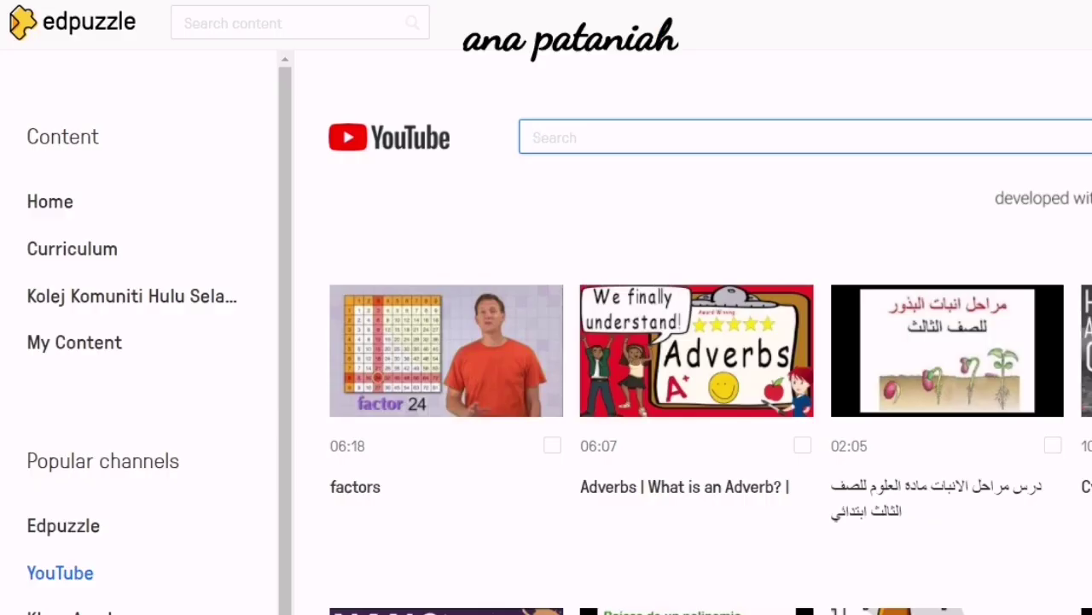
{"action": "type", "text": "BABY SHAR"}
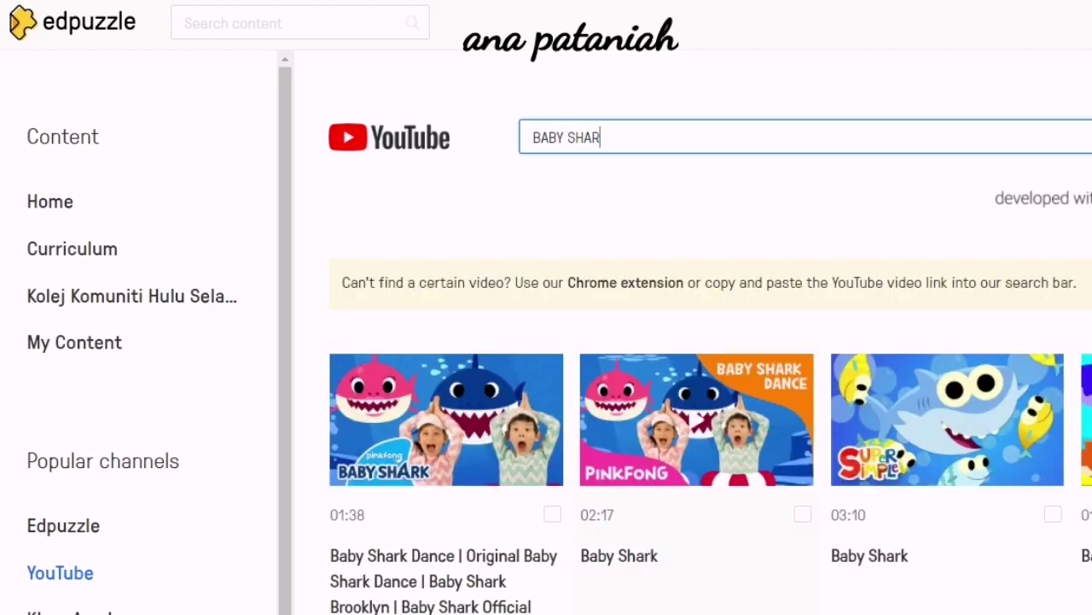
{"action": "left_click", "coordinate": [697, 420]}
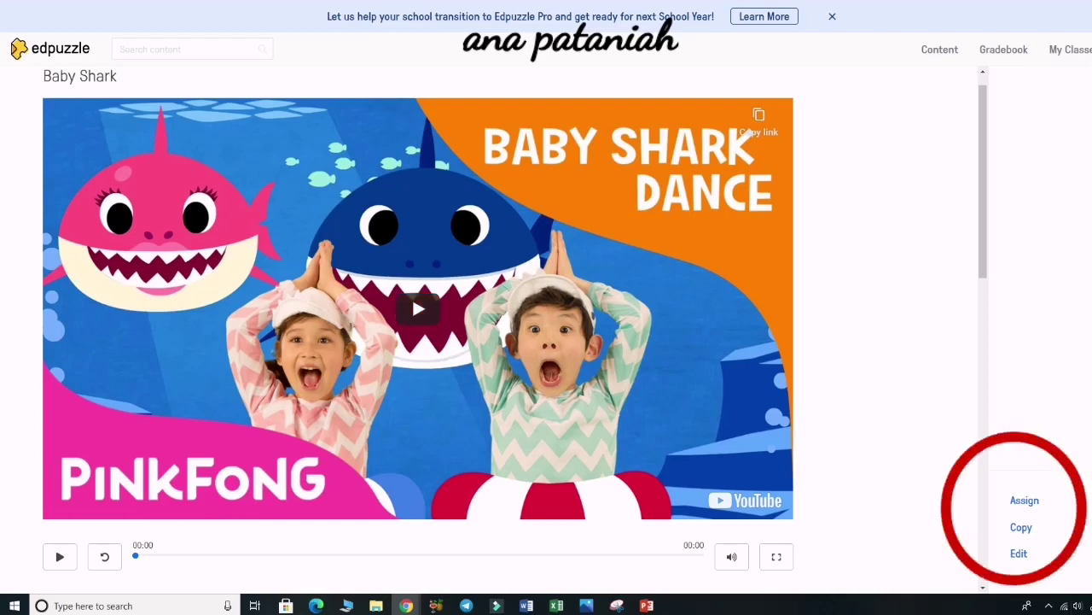
Open the Baby Shark video in the editor and trim off its opening seconds.
{"action": "left_click", "coordinate": [1019, 554]}
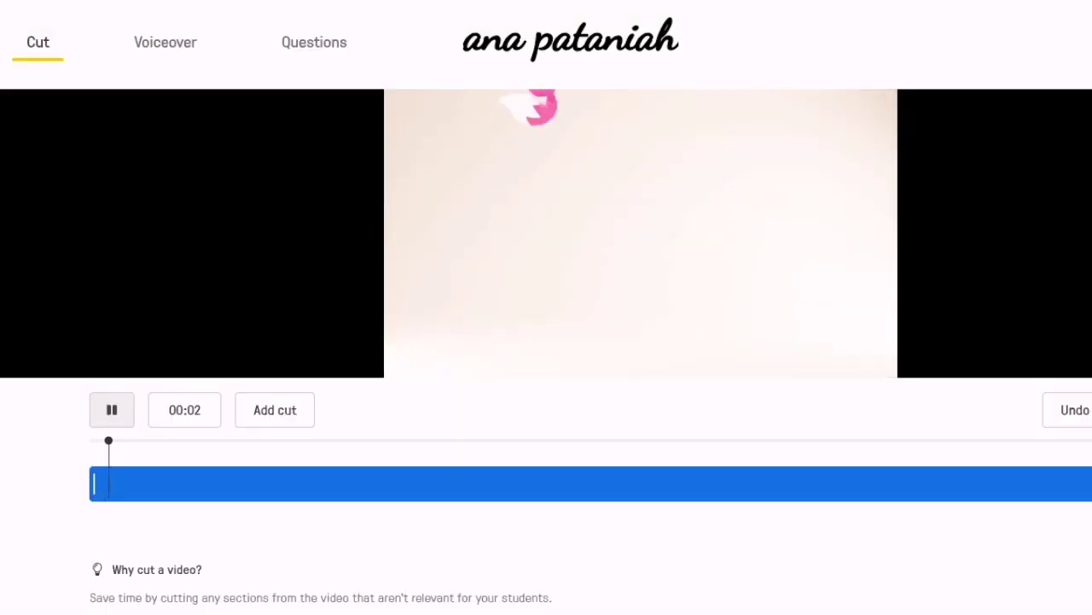
{"action": "left_click", "coordinate": [112, 409]}
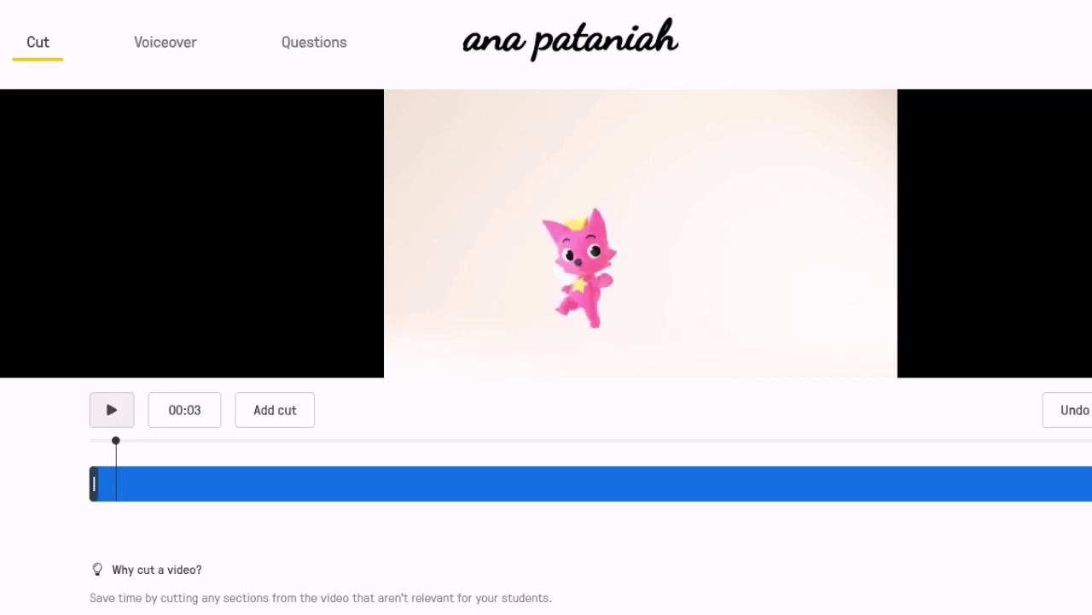
{"action": "left_click_drag", "start_coordinate": [94, 483], "coordinate": [117, 484]}
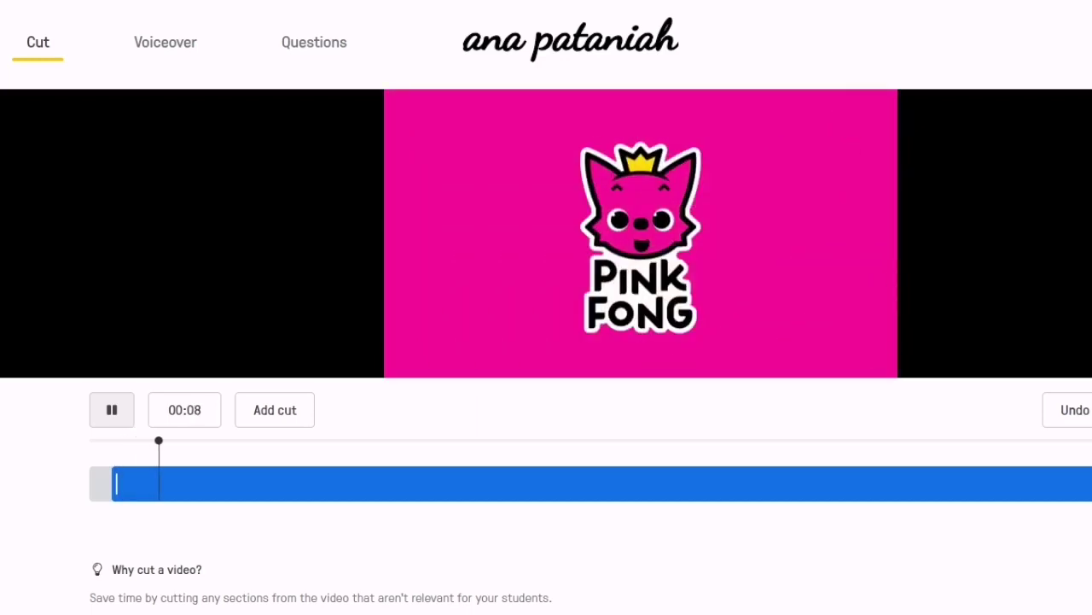
Play and pause the video to position the playhead at 00:20.
{"action": "left_click", "coordinate": [105, 397]}
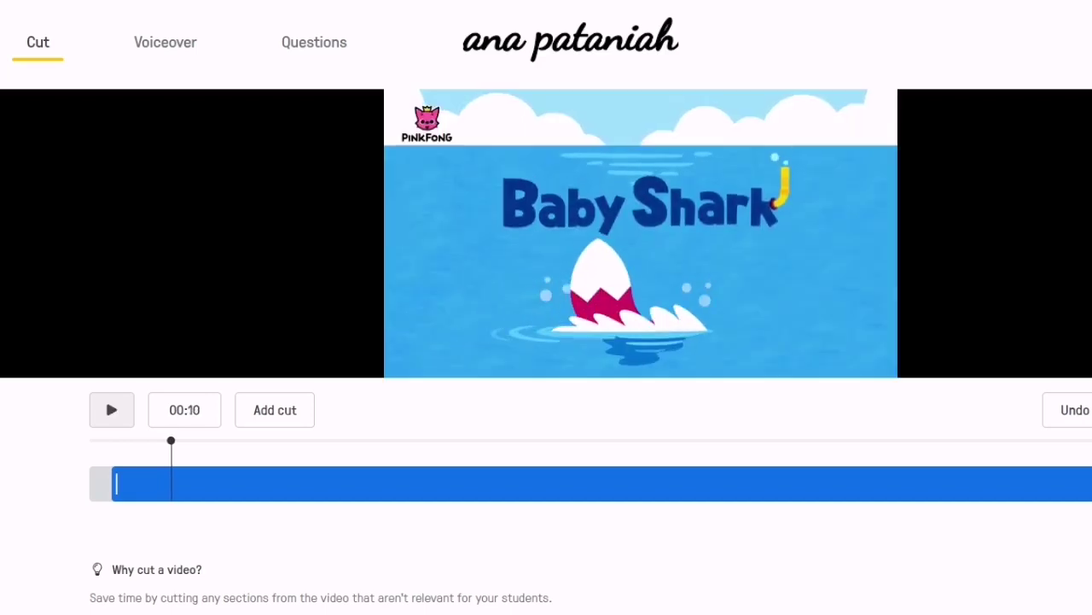
{"action": "left_click", "coordinate": [105, 397]}
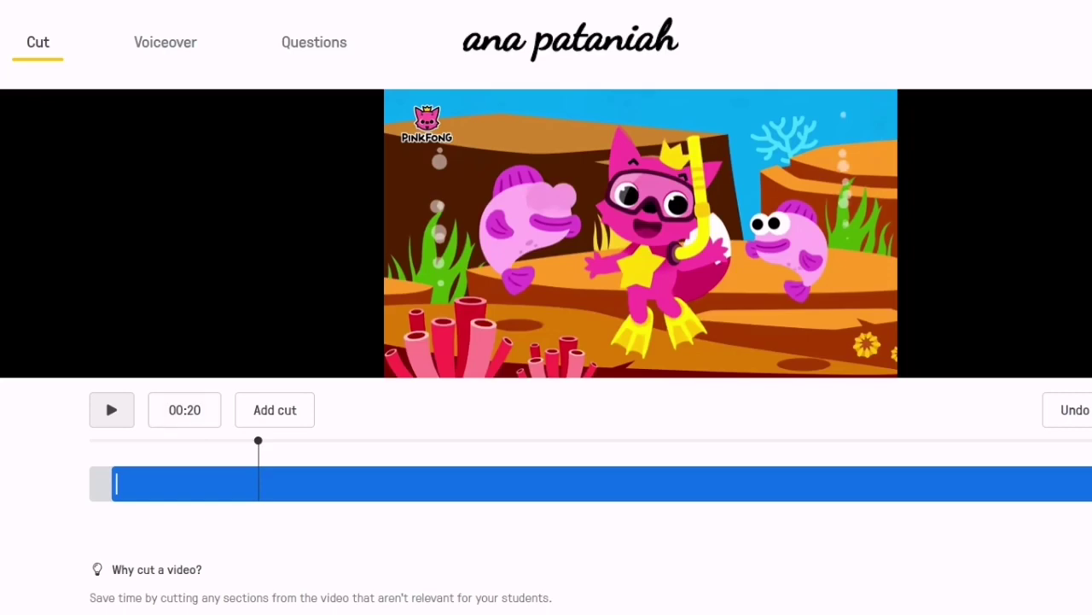
{"action": "left_click", "coordinate": [105, 397]}
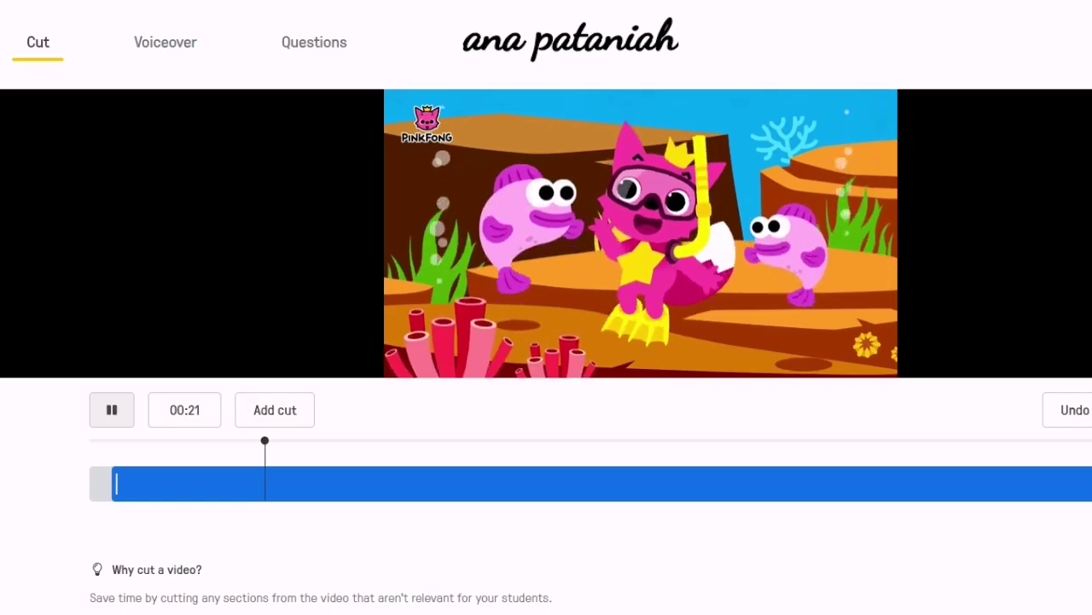
{"action": "left_click", "coordinate": [111, 410]}
{"action": "mouse_move", "coordinate": [269, 441]}
{"action": "left_mouse_down"}
{"action": "mouse_move", "coordinate": [245, 440]}
{"action": "mouse_move", "coordinate": [258, 441]}
{"action": "left_mouse_up"}
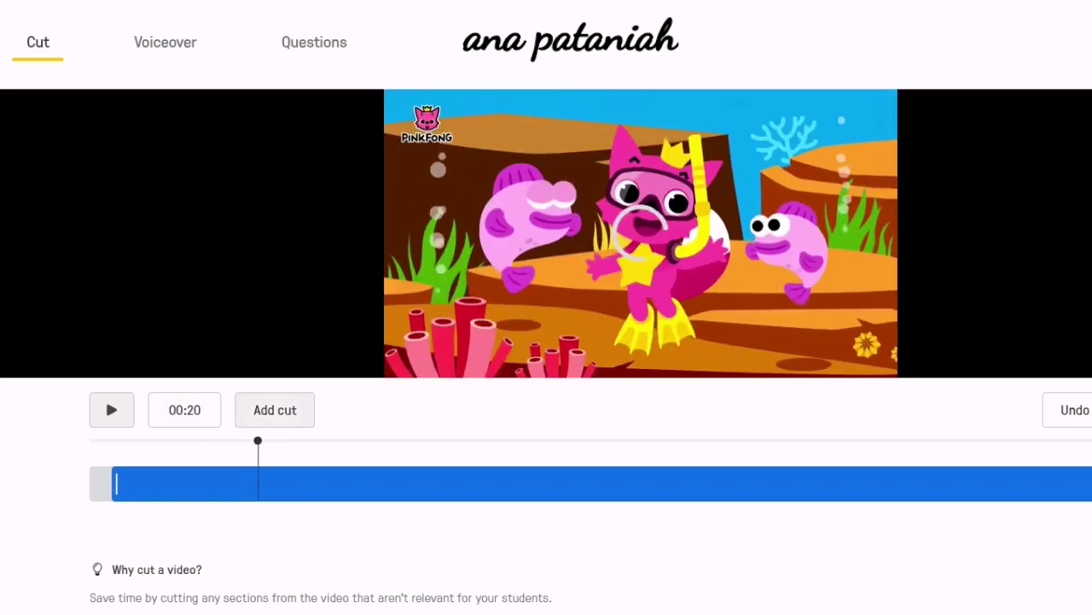
Add cuts at 00:20 and 00:27 and remove the stretch between them.
{"action": "left_click", "coordinate": [275, 410]}
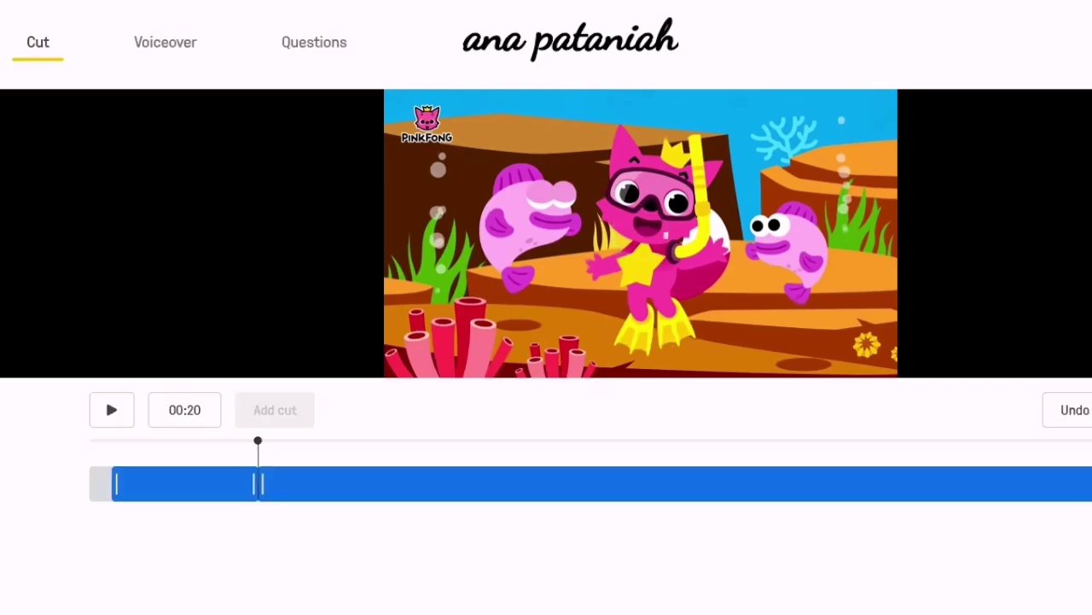
{"action": "left_click", "coordinate": [111, 409]}
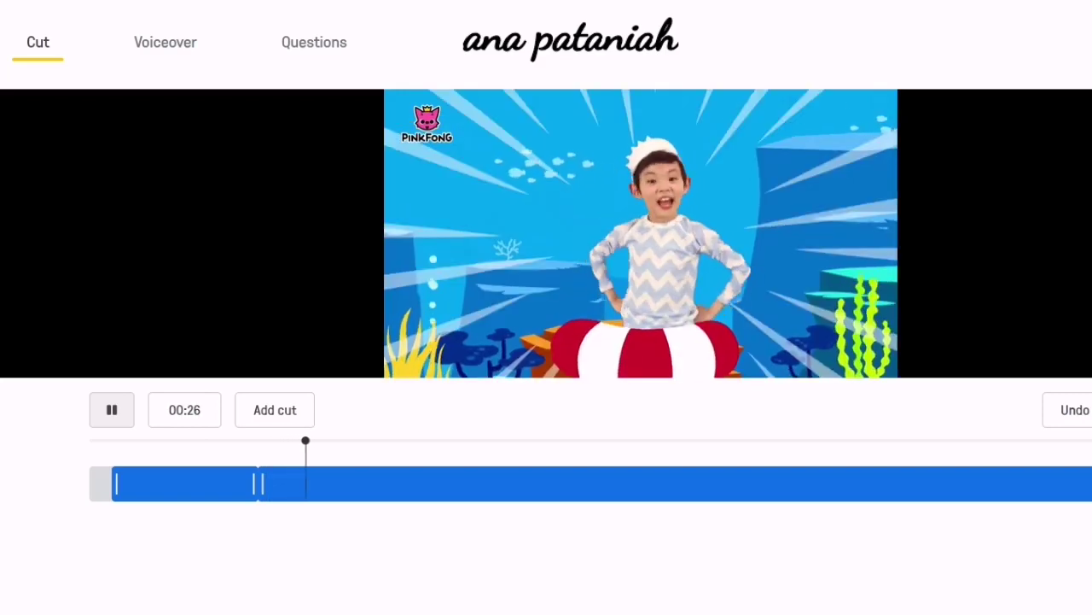
{"action": "left_click", "coordinate": [105, 397]}
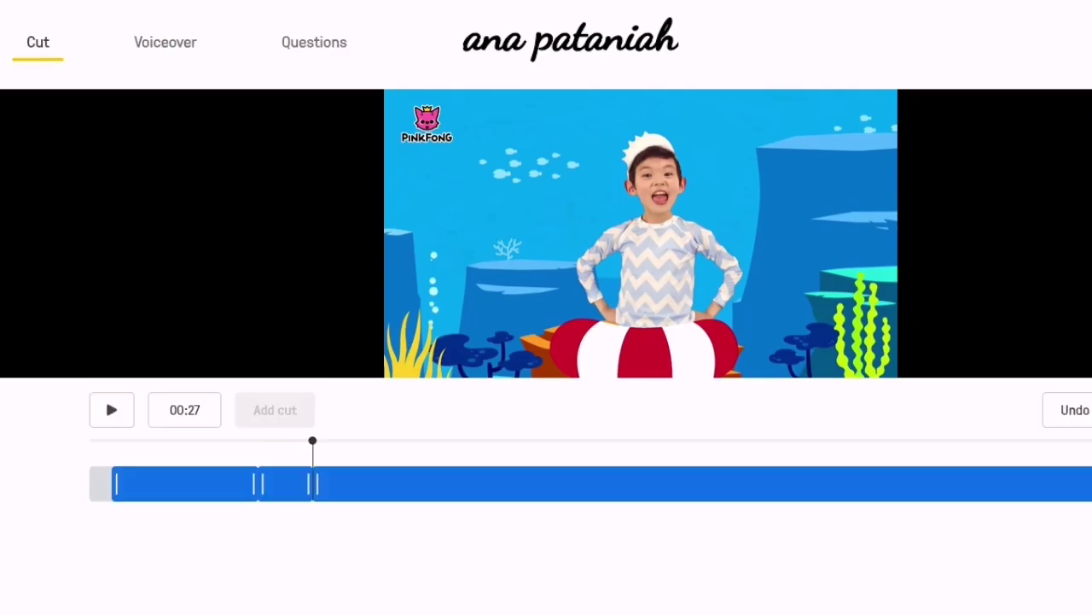
{"action": "left_click", "coordinate": [262, 484]}
{"action": "left_click_drag", "start_coordinate": [262, 484], "coordinate": [312, 484]}
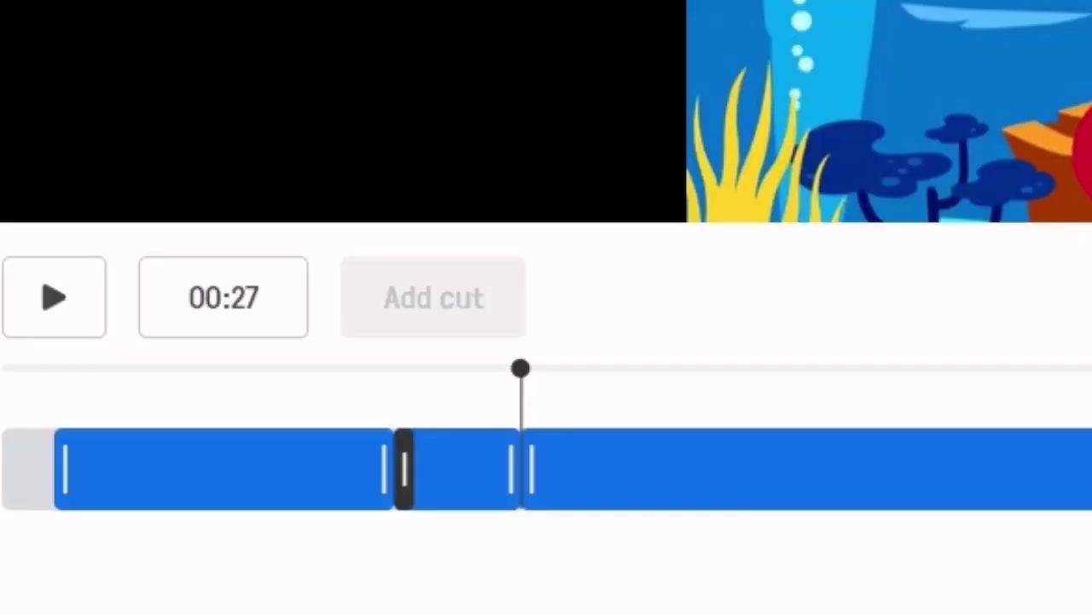
{"action": "left_click_drag", "start_coordinate": [404, 468], "coordinate": [476, 467]}
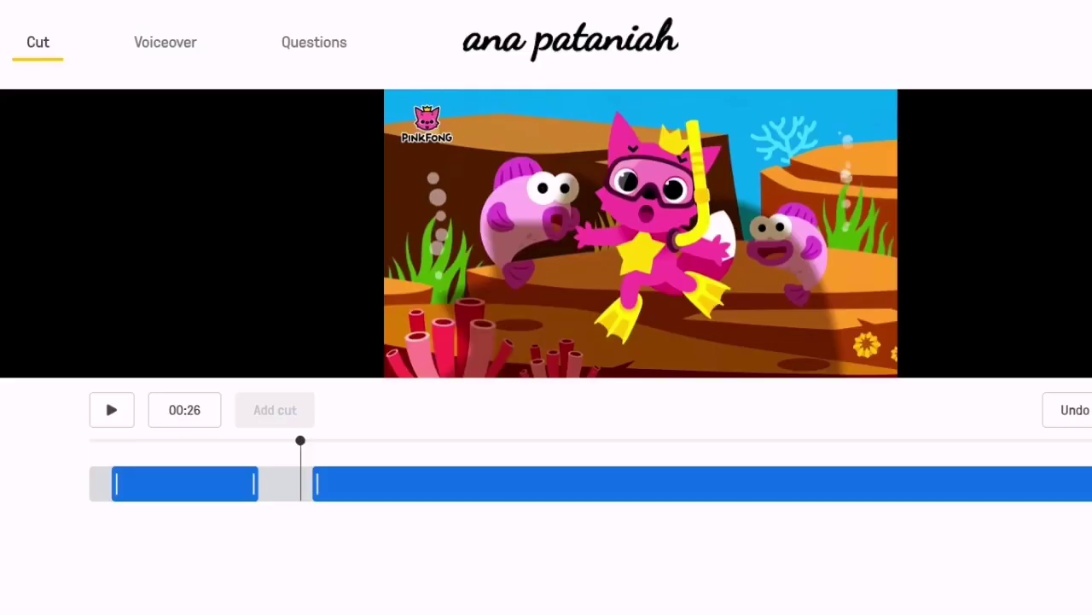
{"action": "left_click_drag", "start_coordinate": [493, 368], "coordinate": [346, 368]}
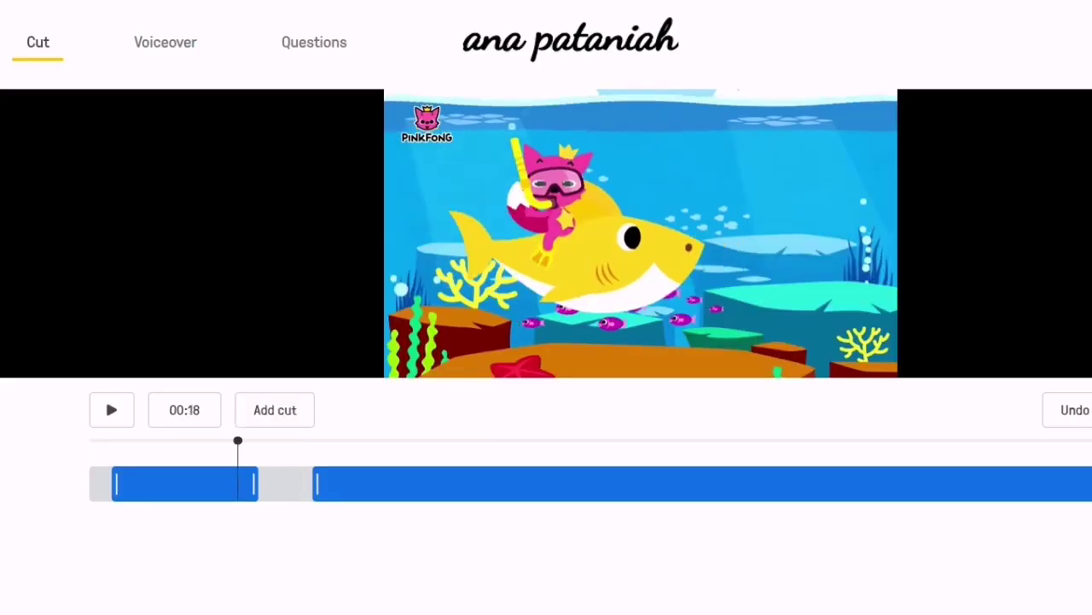
Replay the video from 00:15 across the removed section to check the cut.
{"action": "left_click", "coordinate": [106, 401]}
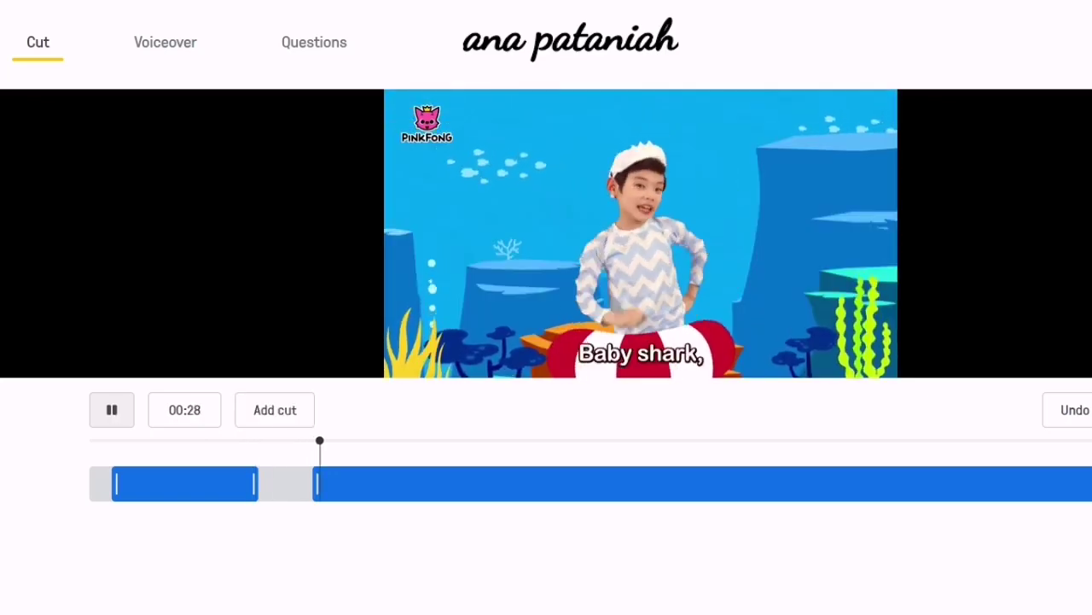
{"action": "left_click", "coordinate": [105, 396]}
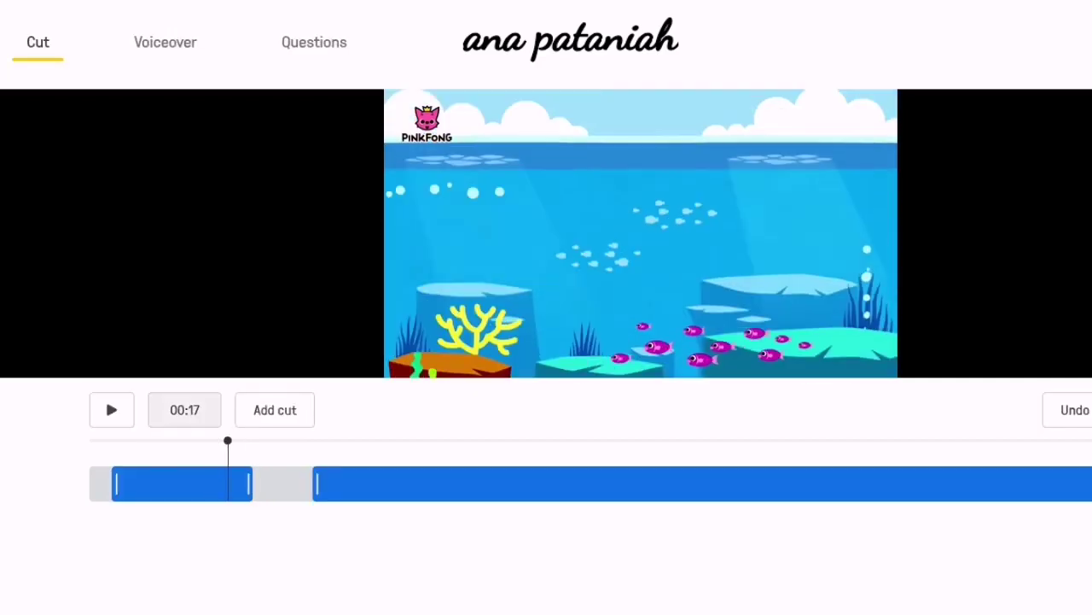
{"action": "left_click", "coordinate": [105, 397]}
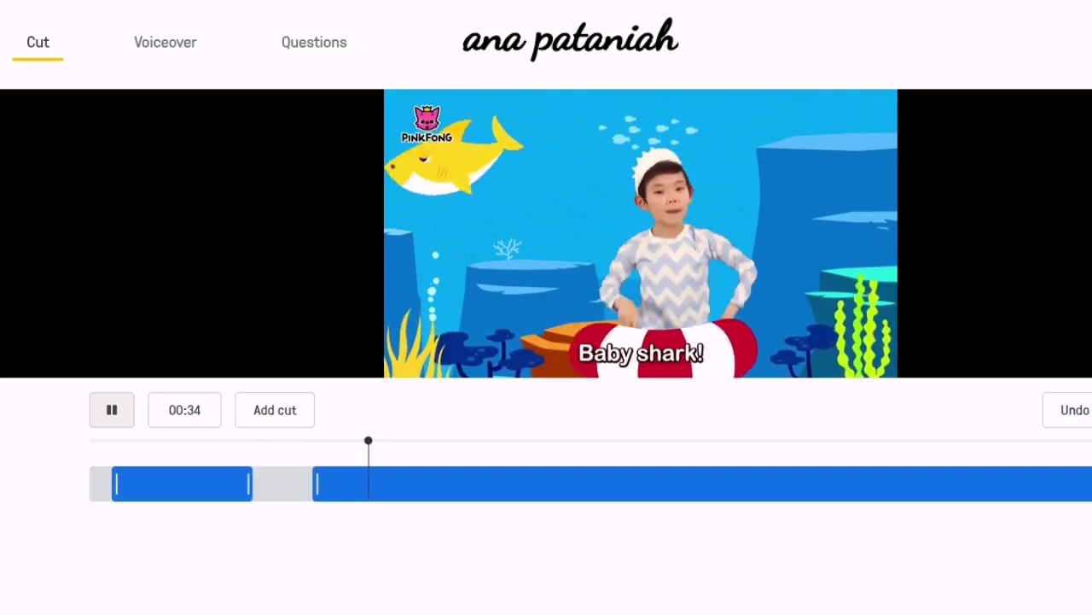
{"action": "left_click", "coordinate": [105, 397]}
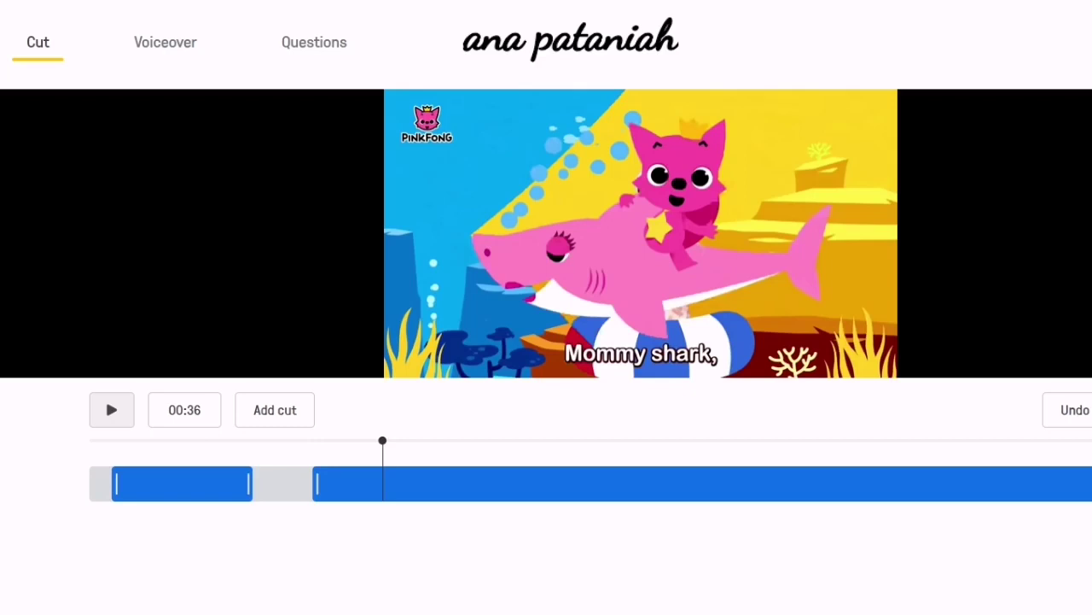
Play on to 00:44, then move back and add a cut point at 00:35.
{"action": "left_click", "coordinate": [105, 397]}
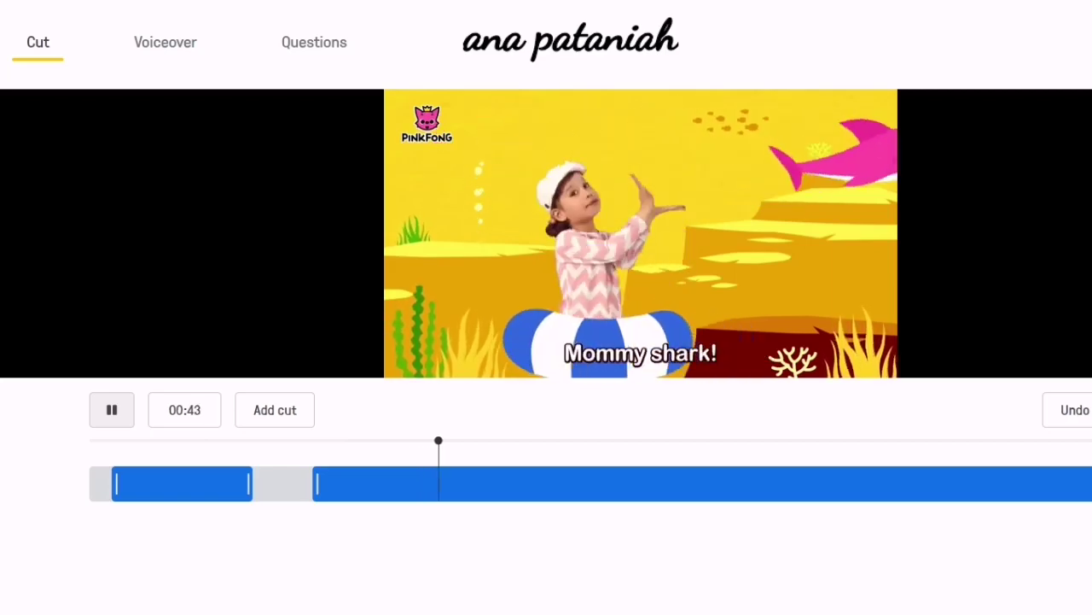
{"action": "left_click", "coordinate": [105, 397]}
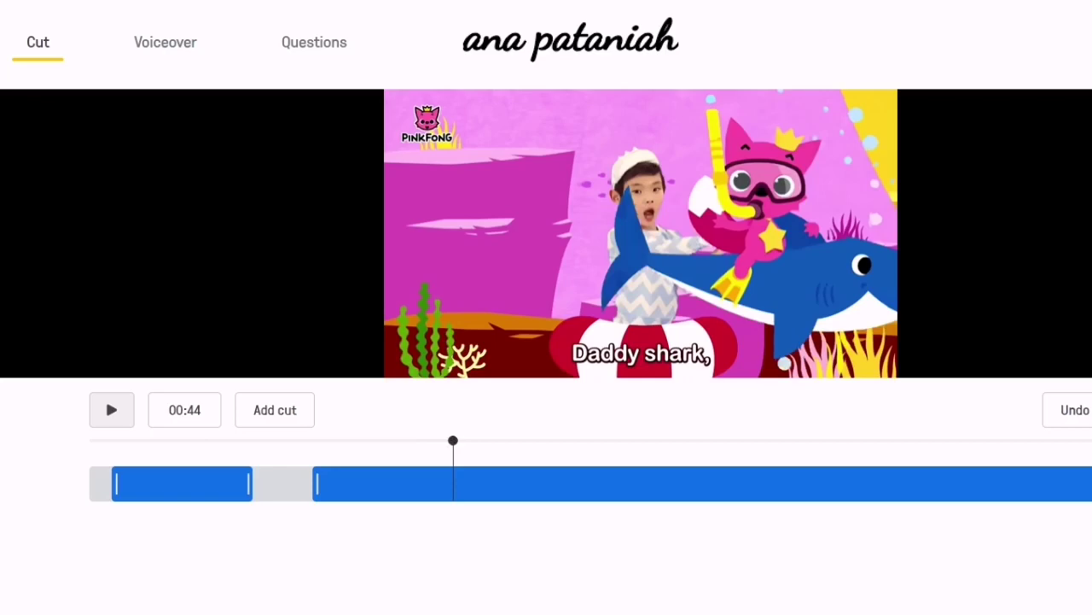
{"action": "left_click_drag", "start_coordinate": [453, 441], "coordinate": [376, 440]}
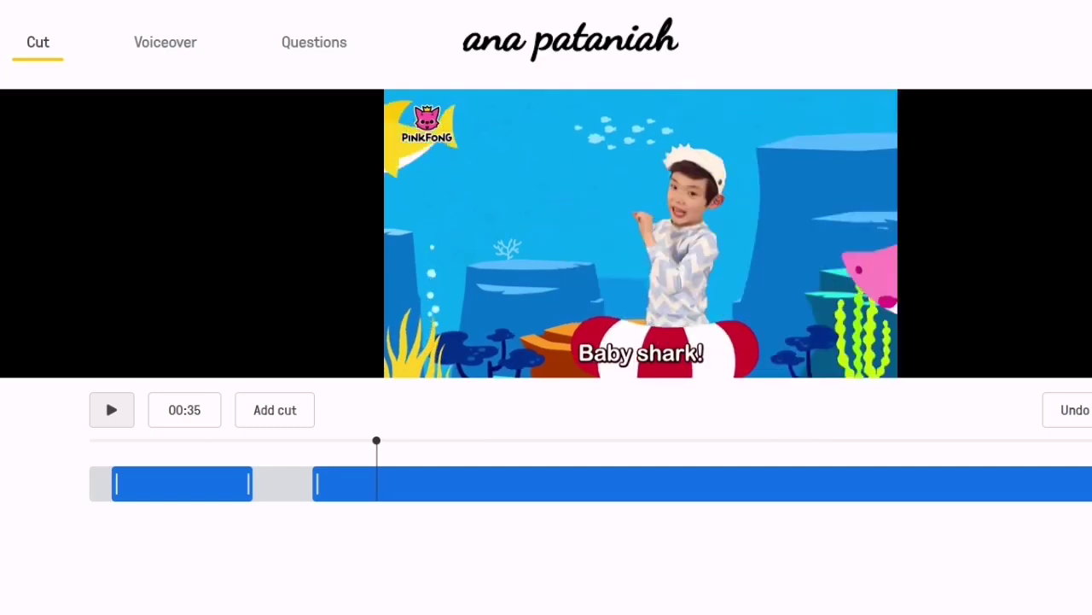
{"action": "left_click", "coordinate": [275, 410]}
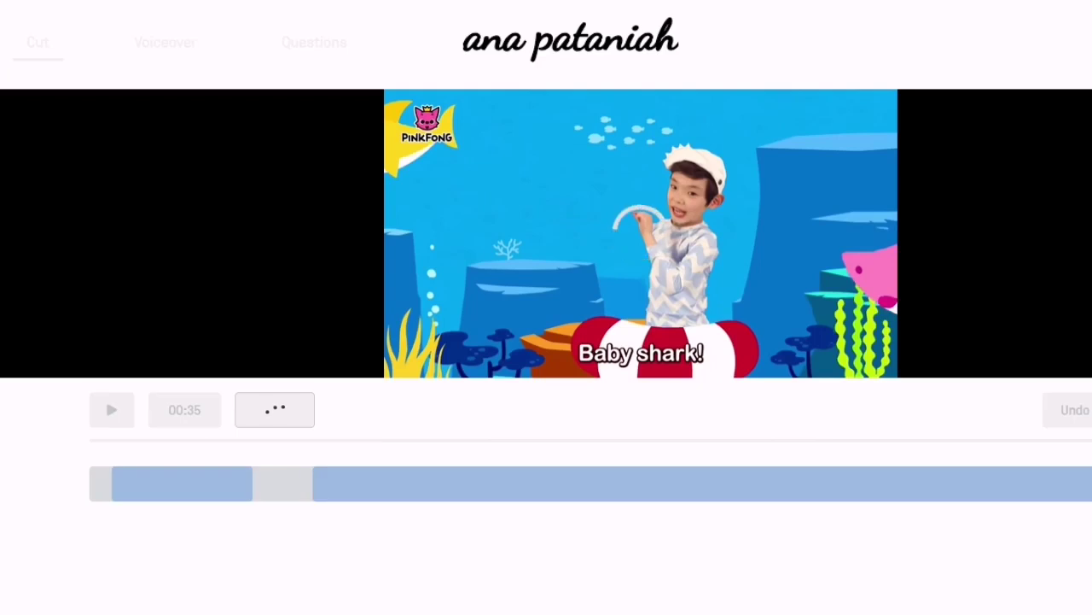
Add a cut point at 00:44 and remove the section between 00:35 and 00:44.
{"action": "left_click_drag", "start_coordinate": [377, 441], "coordinate": [452, 440]}
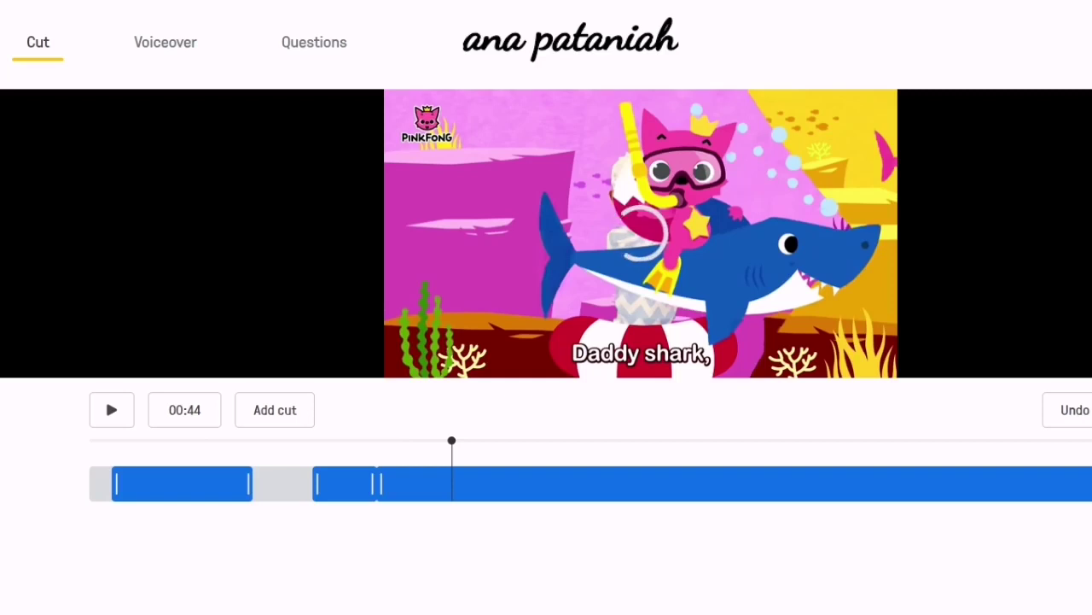
{"action": "left_click", "coordinate": [275, 410]}
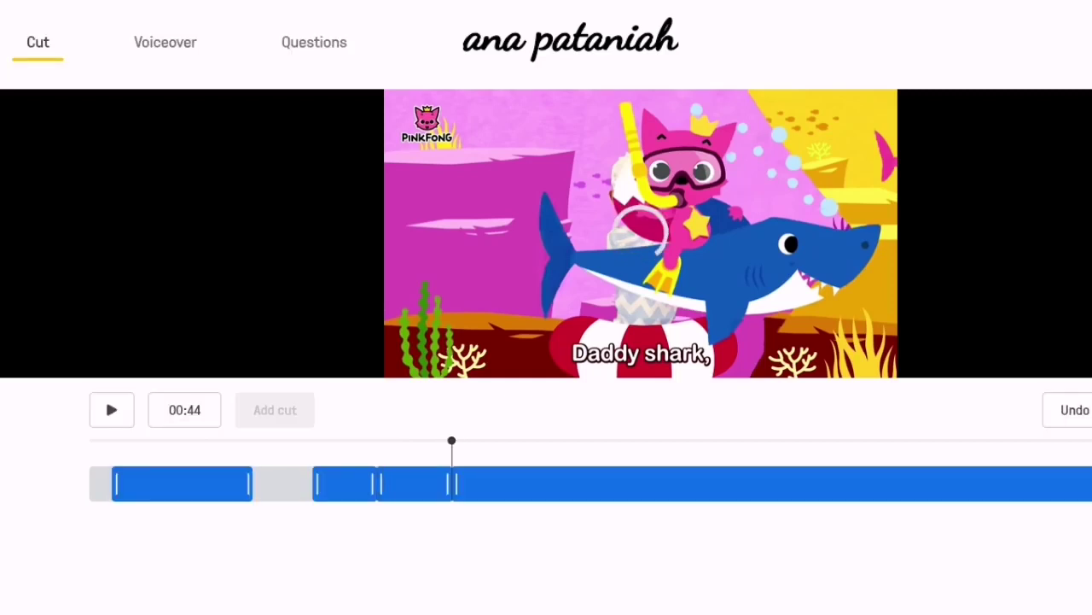
{"action": "left_click_drag", "start_coordinate": [381, 484], "coordinate": [437, 484]}
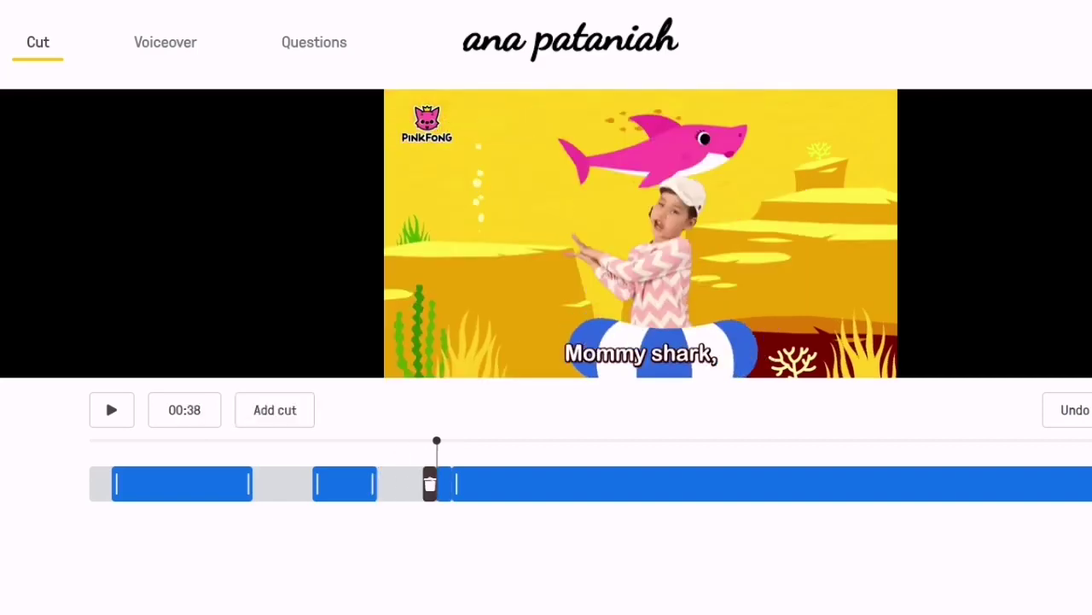
{"action": "left_click", "coordinate": [429, 484]}
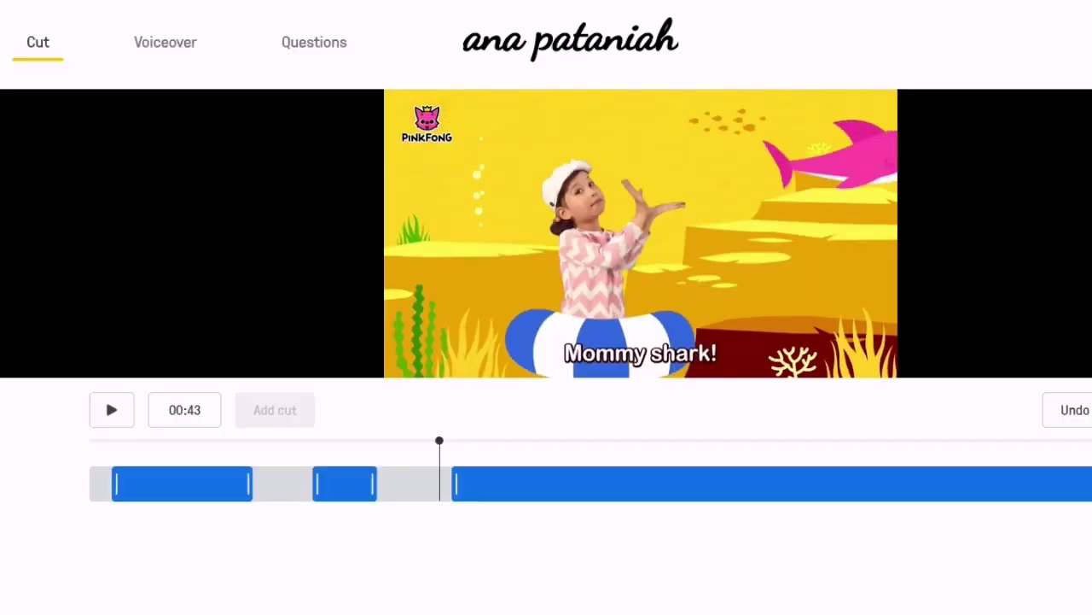
Pull the middle kept section's end back to about 00:33 and preview the trim from 00:31.
{"action": "left_click_drag", "start_coordinate": [439, 441], "coordinate": [348, 441]}
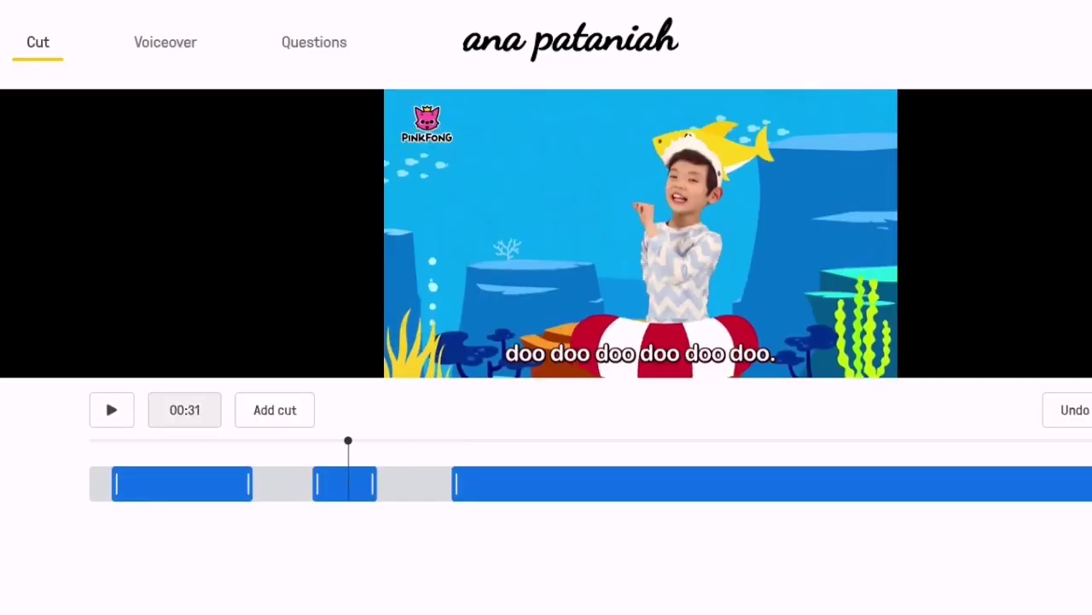
{"action": "left_click", "coordinate": [105, 397]}
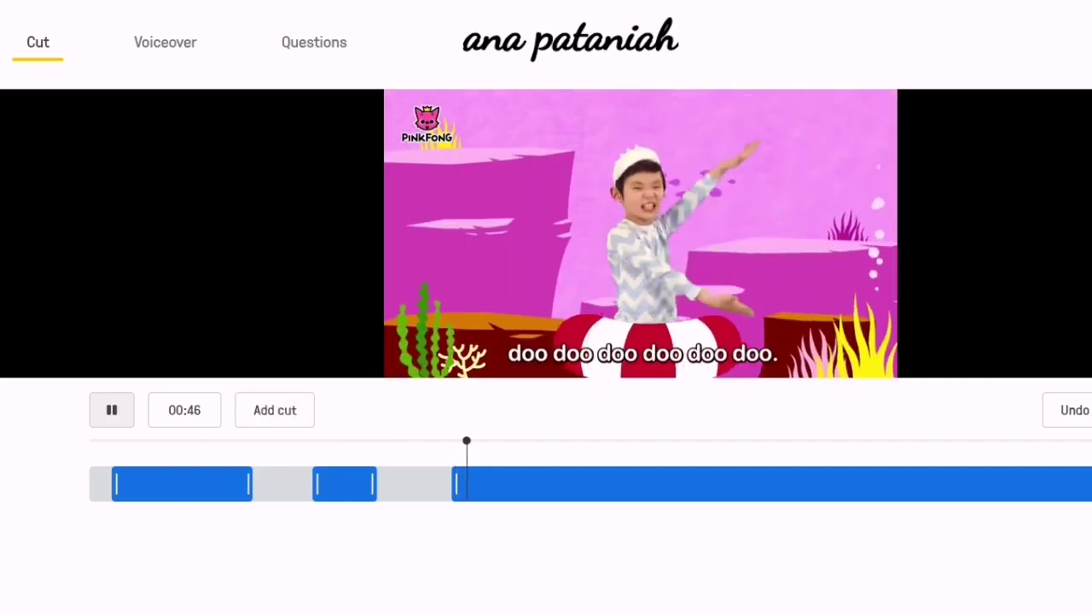
{"action": "key", "text": "space"}
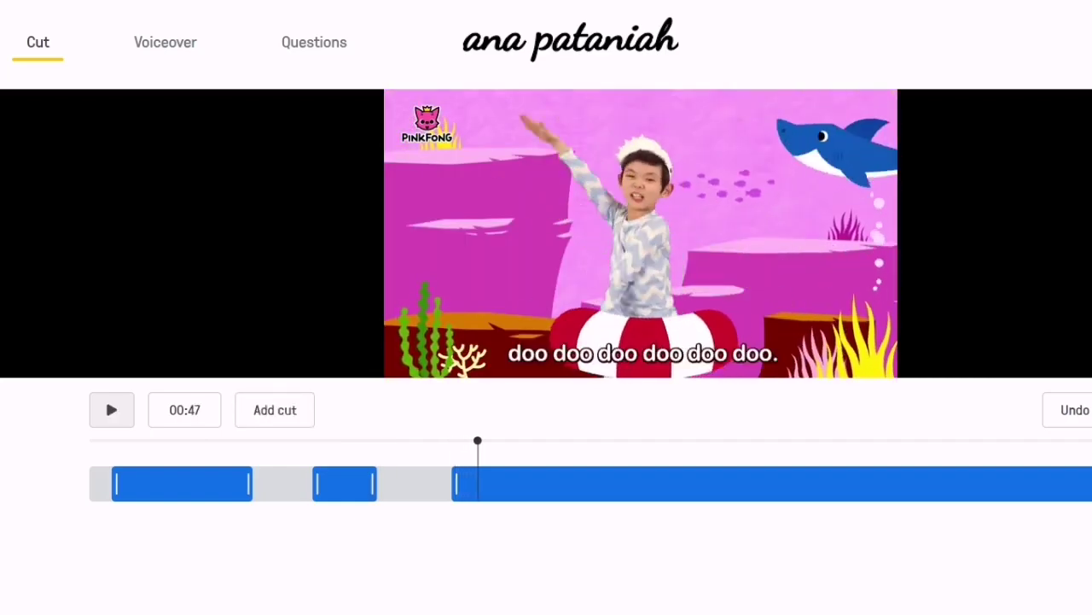
{"action": "left_click_drag", "start_coordinate": [373, 484], "coordinate": [368, 484]}
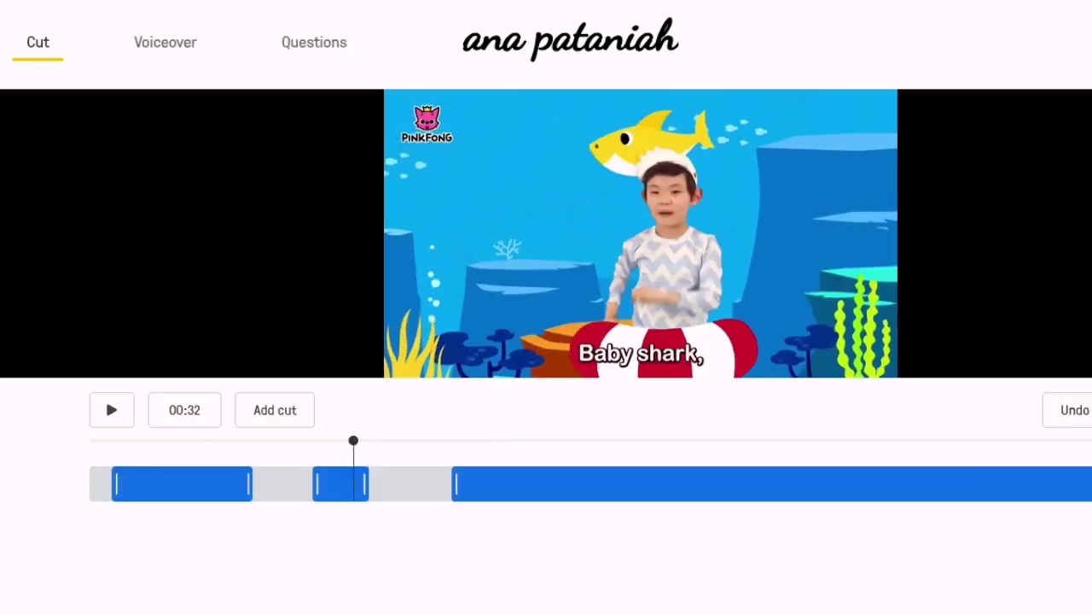
{"action": "left_click", "coordinate": [105, 397]}
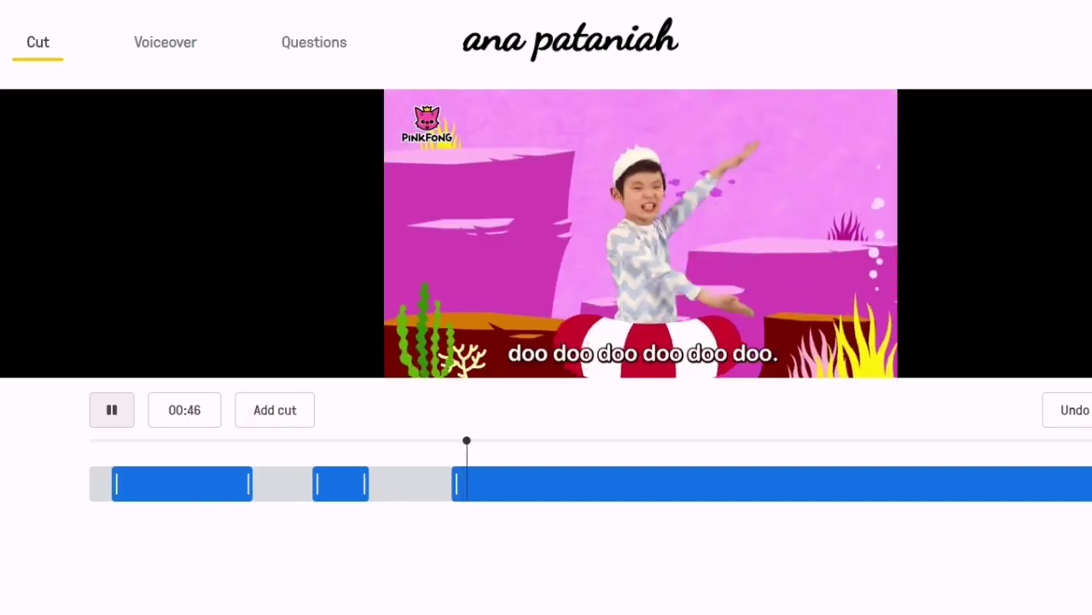
{"action": "left_click", "coordinate": [105, 397]}
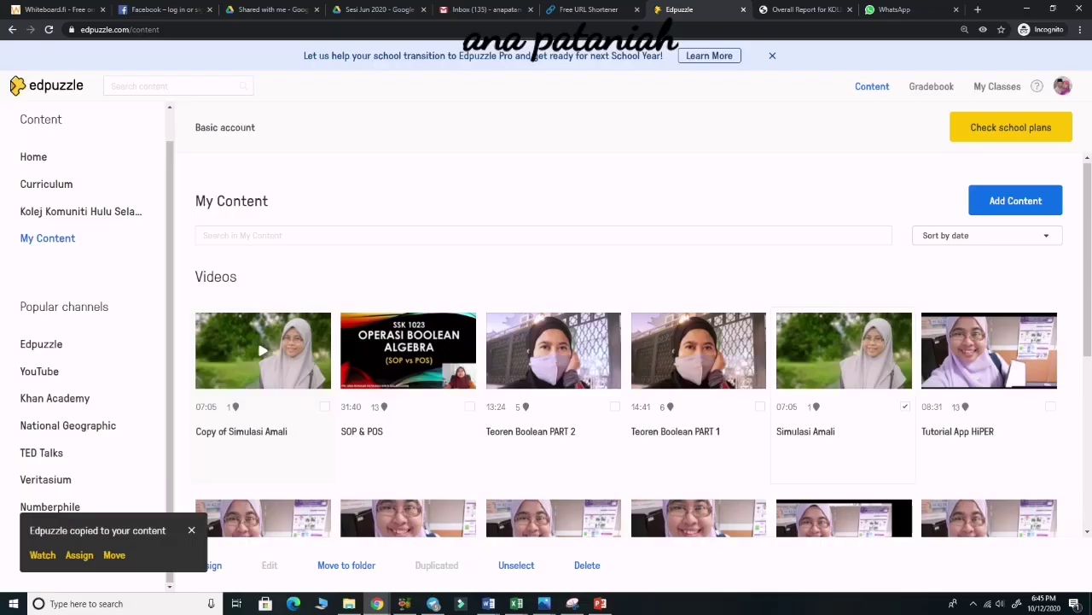
Open the Copy of Simulasi Amali video from the My Content list.
{"action": "left_click", "coordinate": [263, 350]}
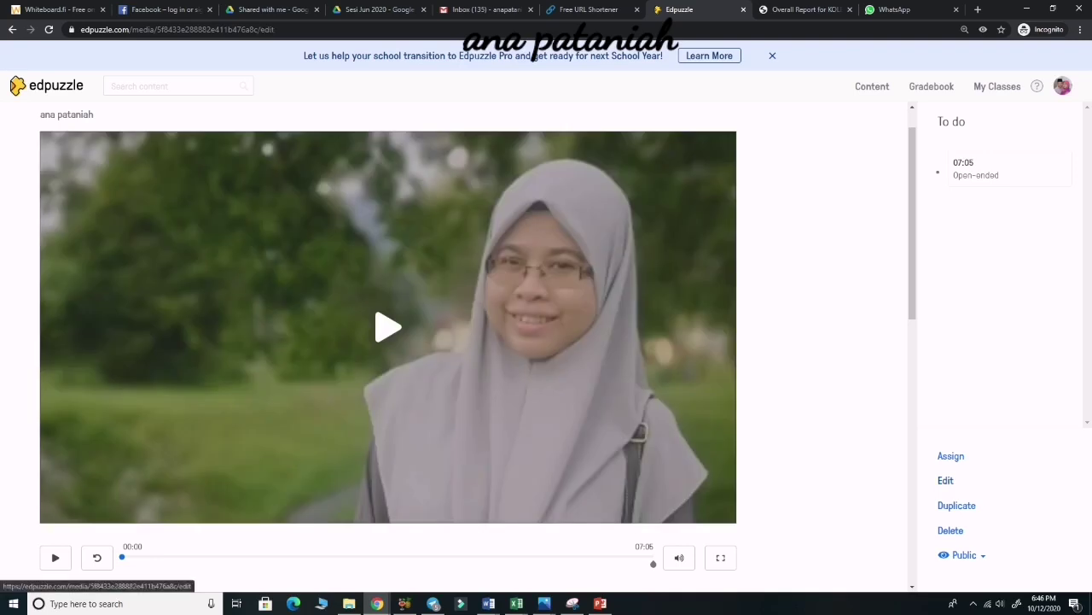
In the copy's Voiceover editor, play the video and both voiceovers at 00:00 and 00:18.
{"action": "left_click", "coordinate": [946, 481]}
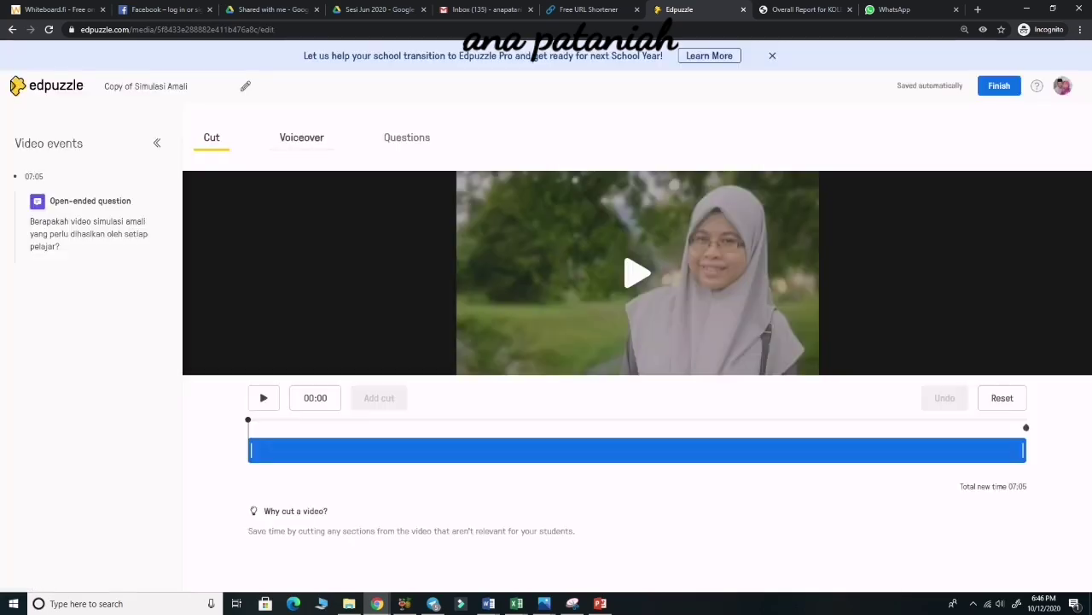
{"action": "left_click", "coordinate": [302, 138]}
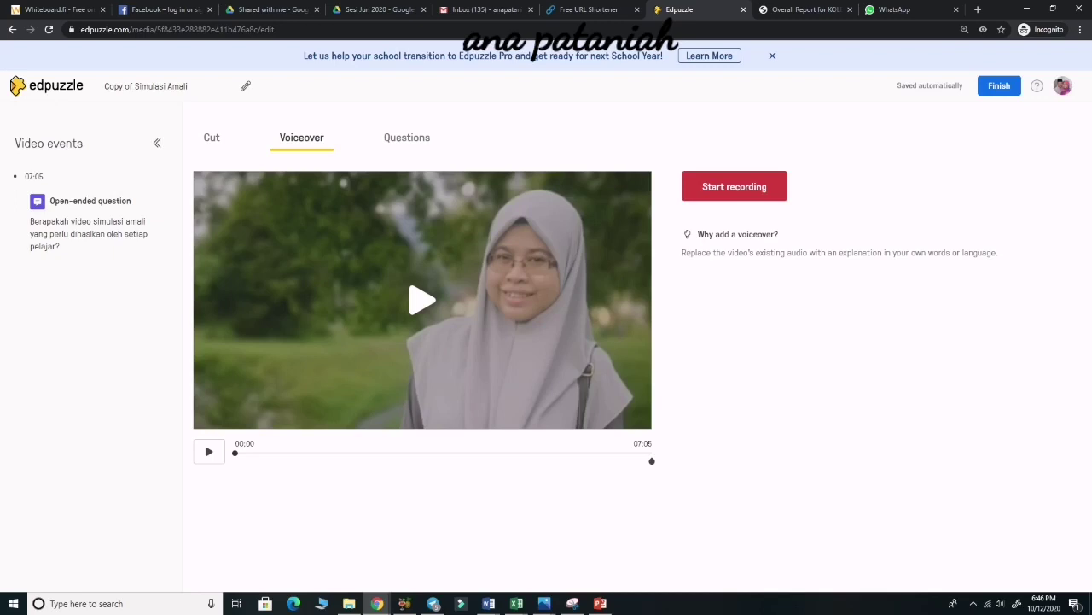
{"action": "left_click", "coordinate": [209, 452]}
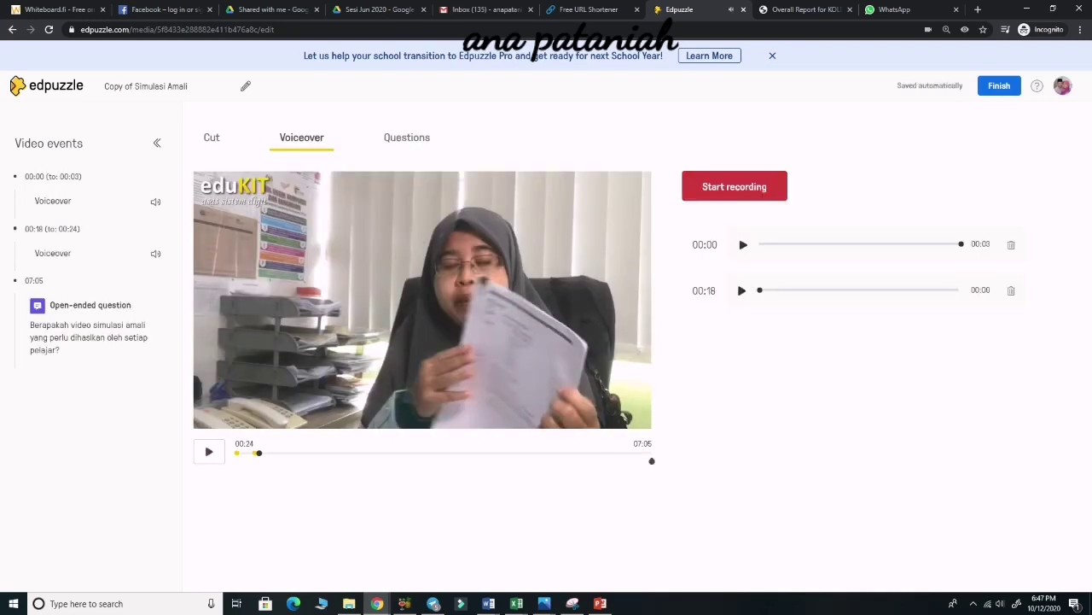
{"action": "left_click", "coordinate": [744, 244]}
{"action": "left_click", "coordinate": [741, 290]}
{"action": "mouse_move", "coordinate": [307, 465]}
{"action": "left_mouse_down"}
{"action": "mouse_move", "coordinate": [305, 446]}
{"action": "mouse_move", "coordinate": [309, 468]}
{"action": "left_mouse_up"}
In a new private tab, go to google.com and search for a youtube downloader app.
{"action": "left_click", "coordinate": [978, 10]}
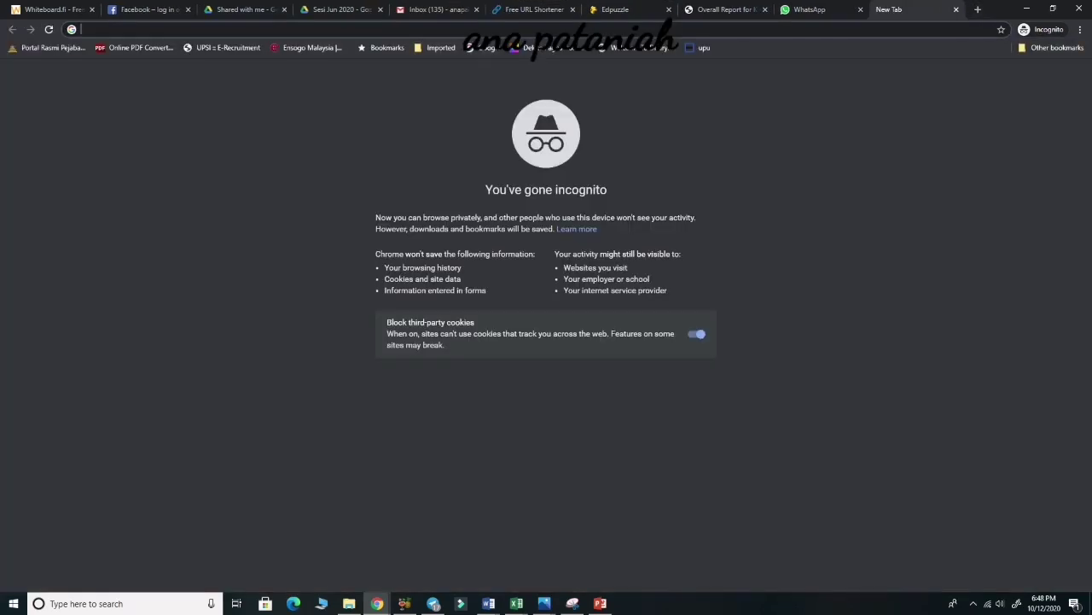
{"action": "type", "text": "google.com"}
{"action": "key", "text": "Return"}
{"action": "type", "text": "yo"}
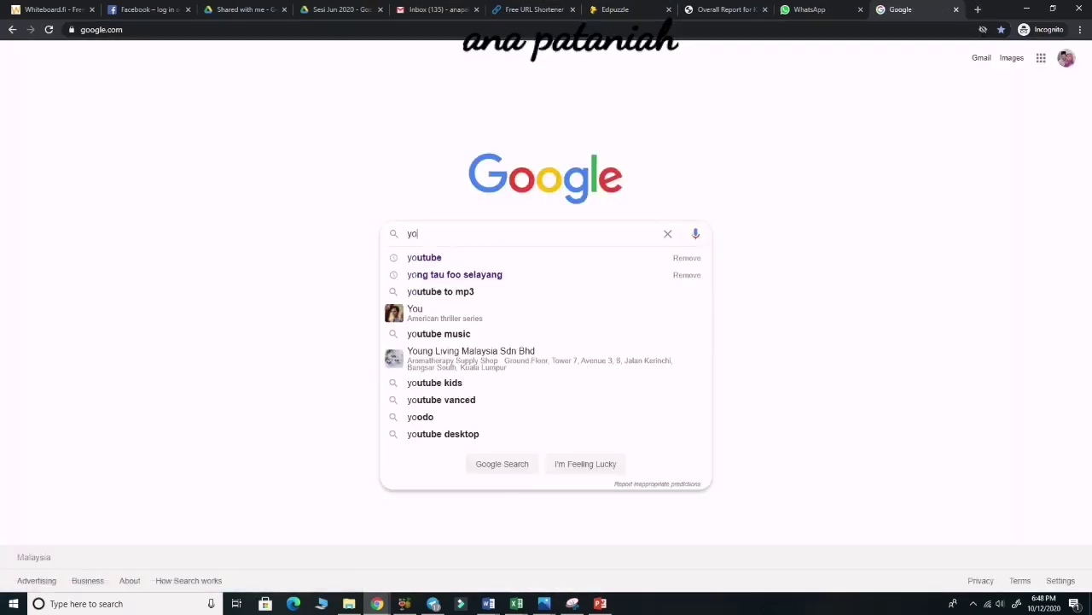
{"action": "type", "text": "utube"}
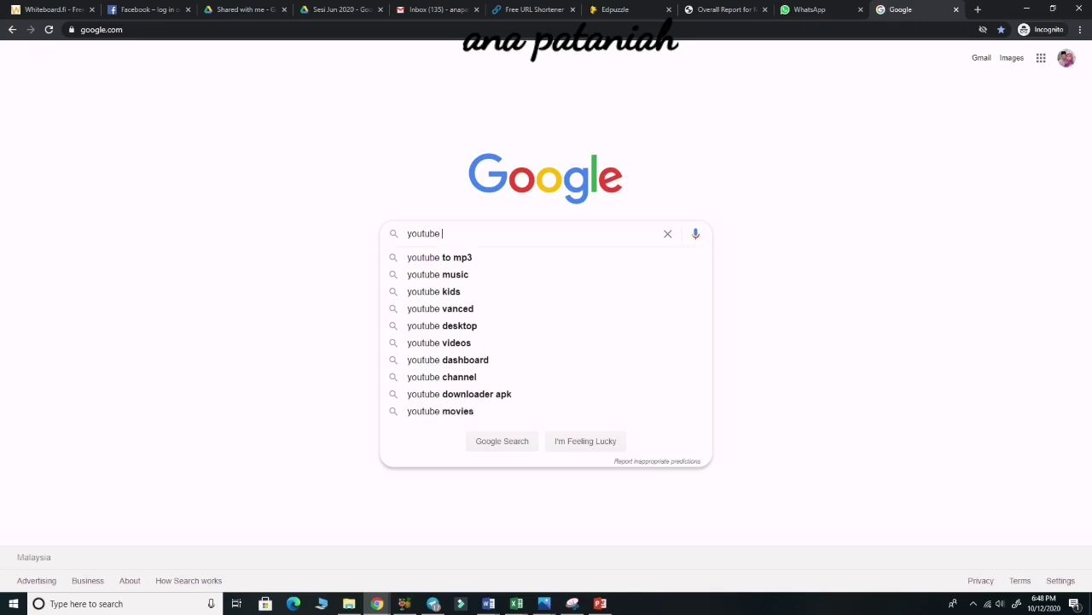
{"action": "type", "text": " do"}
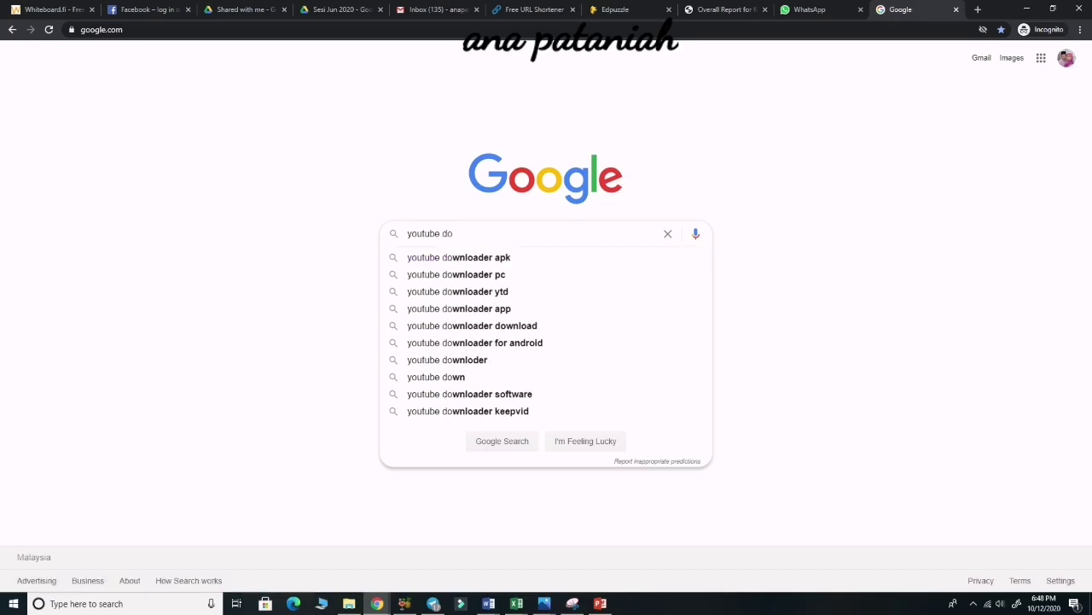
{"action": "key", "text": "Down"}
{"action": "key", "text": "Down"}
{"action": "key", "text": "Down"}
{"action": "key", "text": "Down"}
{"action": "key", "text": "Return"}
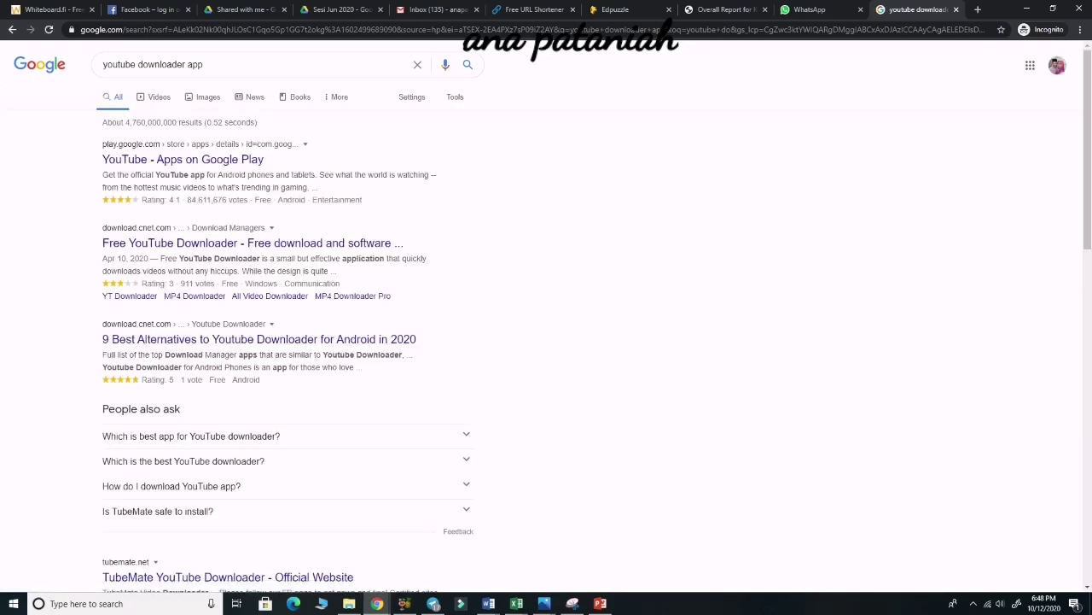
Refine the search to 'youtube downloader ytd', open the YTD Video Downloader site, then return to Edpuzzle.
{"action": "left_click", "coordinate": [239, 65]}
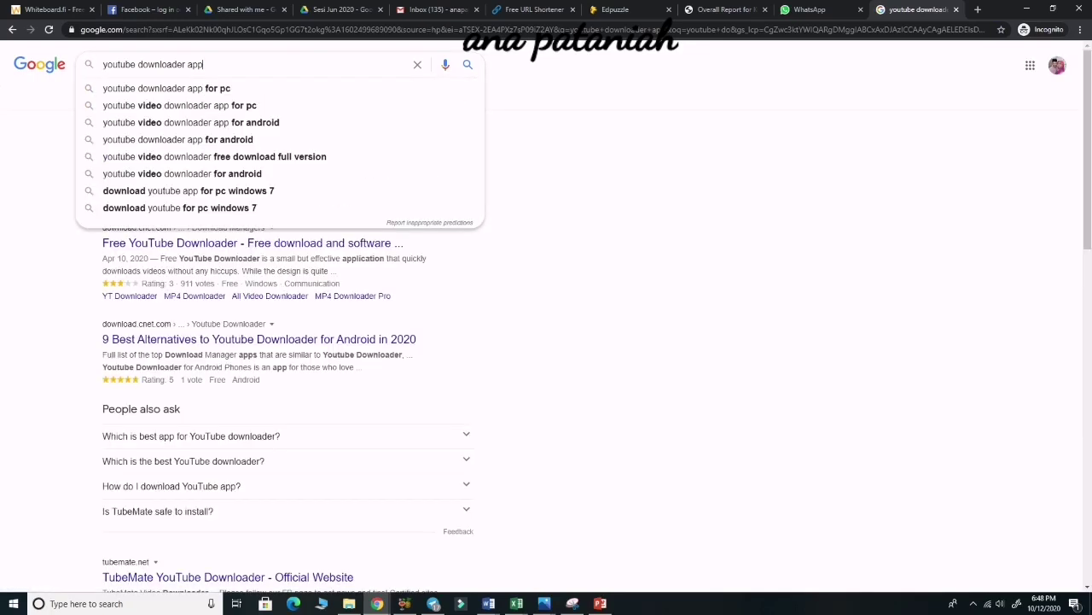
{"action": "key", "text": "BackSpace"}
{"action": "key", "text": "BackSpace"}
{"action": "type", "text": "ytd"}
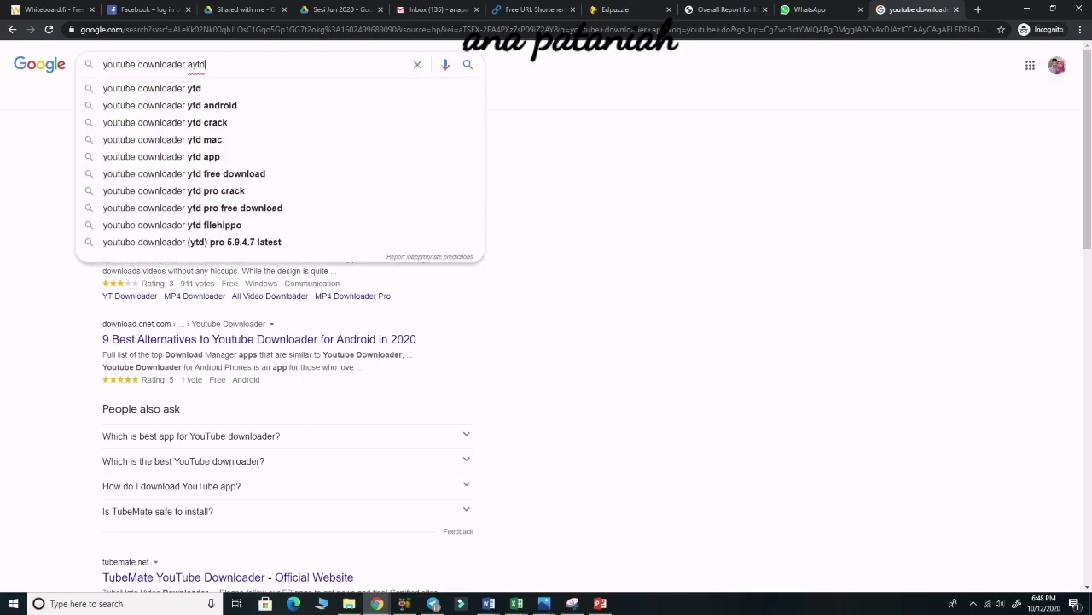
{"action": "key", "text": "Return"}
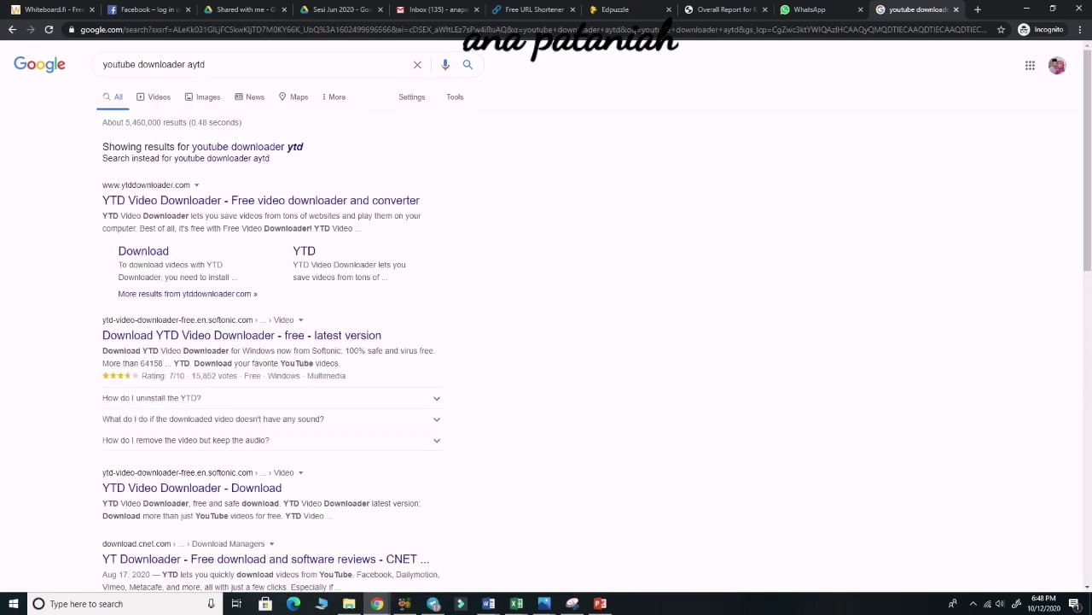
{"action": "left_click", "coordinate": [260, 200]}
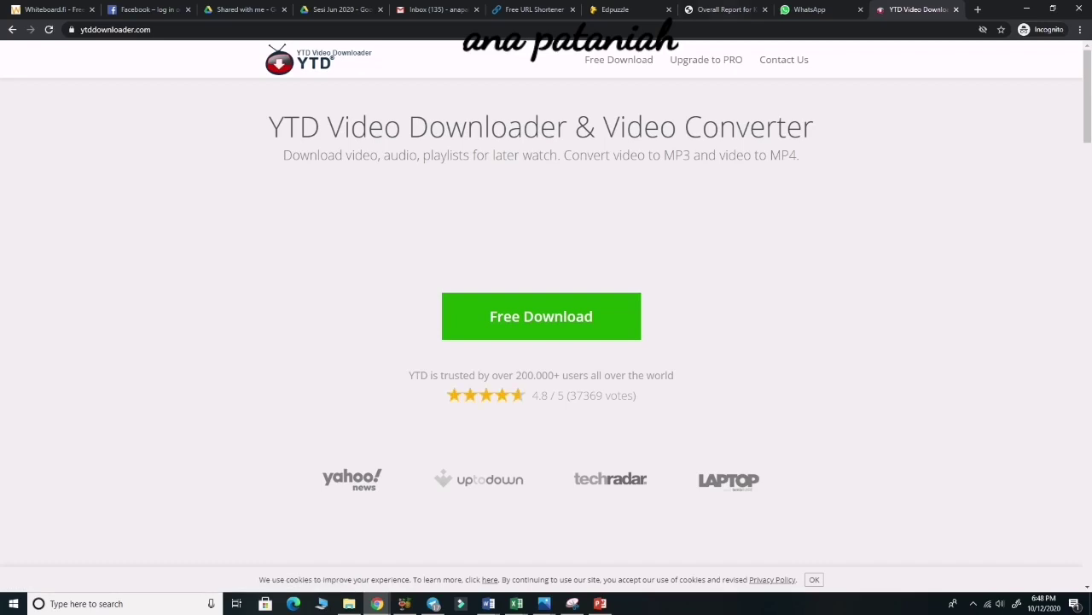
{"action": "left_click", "coordinate": [612, 10]}
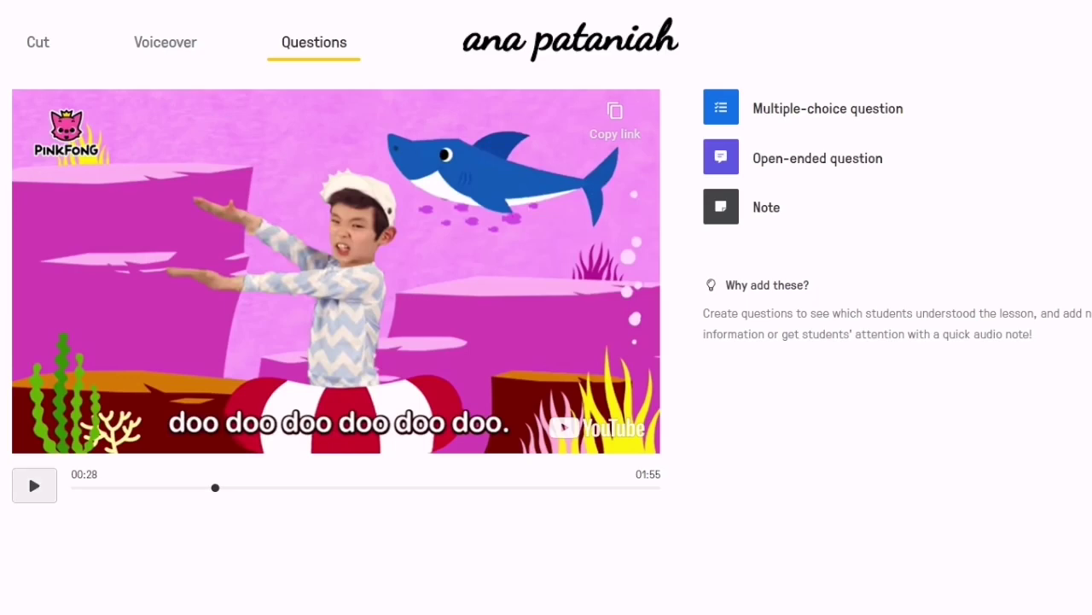
Stop the Baby Shark video at 00:03 and save the open-ended question 'APA NAMA HAIWAN BERWARNA PINK ITU?'.
{"action": "key", "text": "space"}
{"action": "key", "text": "space"}
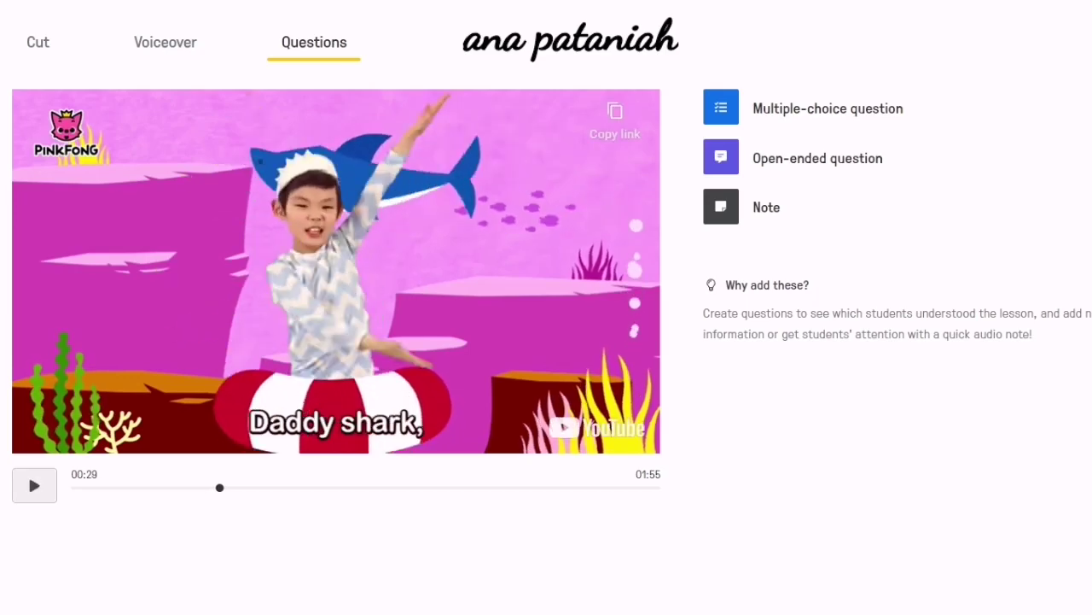
{"action": "left_click_drag", "start_coordinate": [219, 488], "coordinate": [71, 487]}
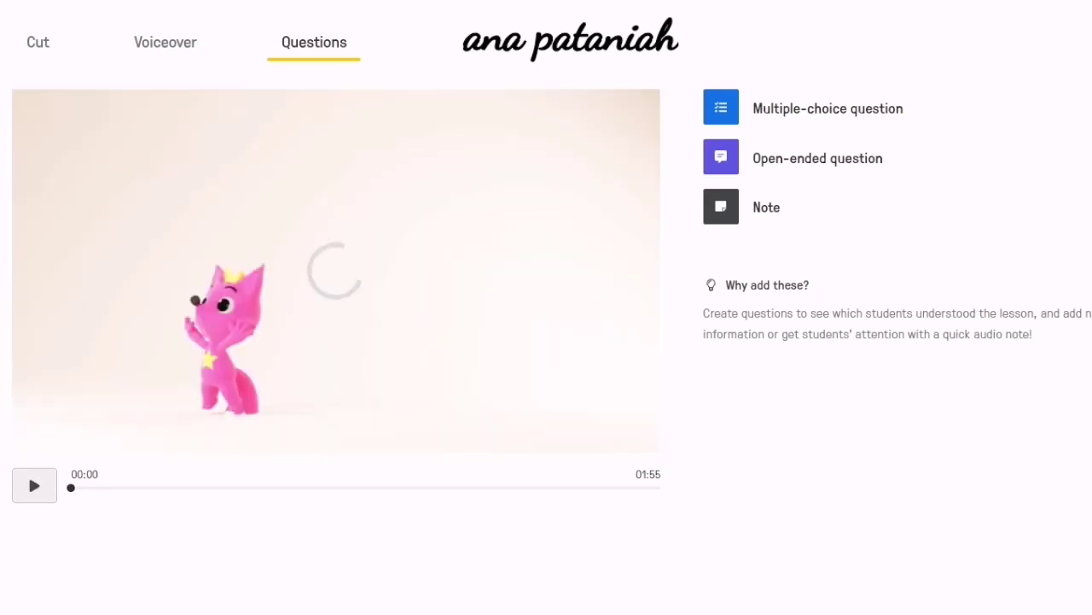
{"action": "key", "text": "space"}
{"action": "key", "text": "space"}
{"action": "key", "text": "space"}
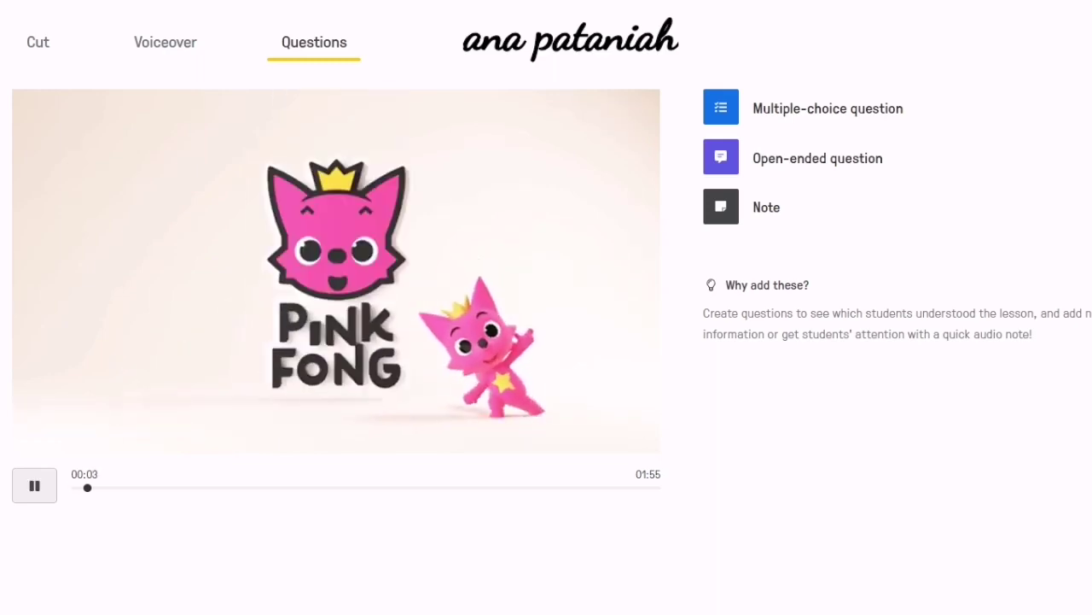
{"action": "key", "text": "space"}
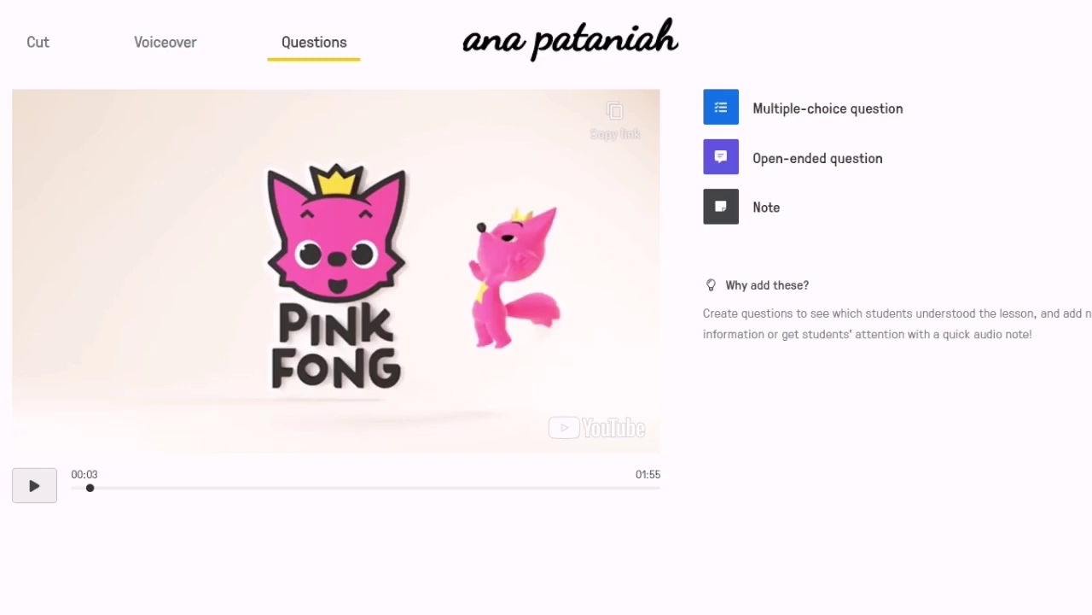
{"action": "left_click", "coordinate": [721, 157]}
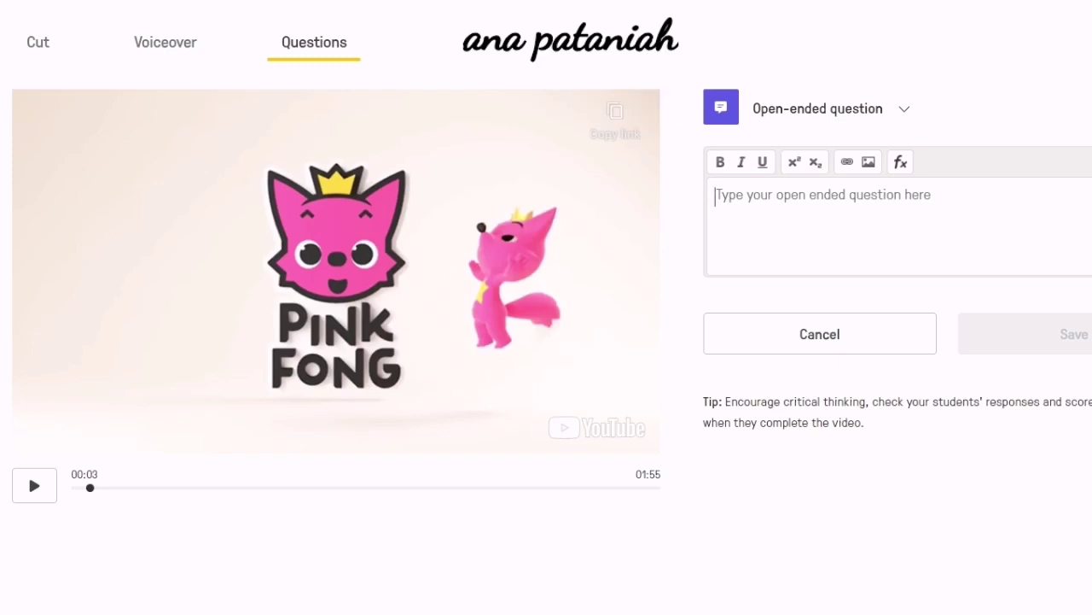
{"action": "type", "text": "APA NA"}
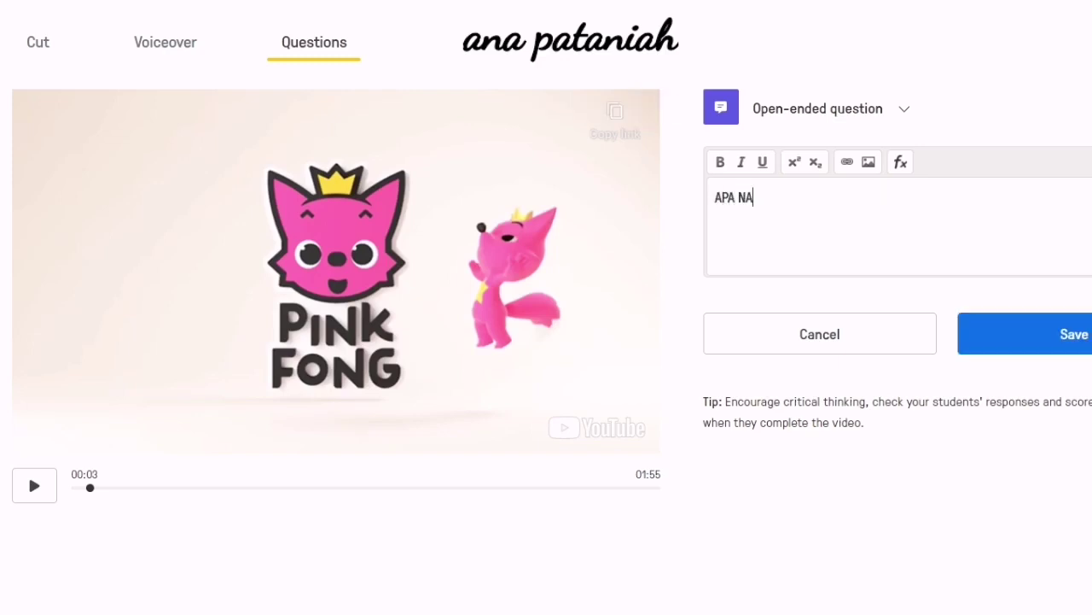
{"action": "type", "text": "MA HAIWAN BERWARNA P"}
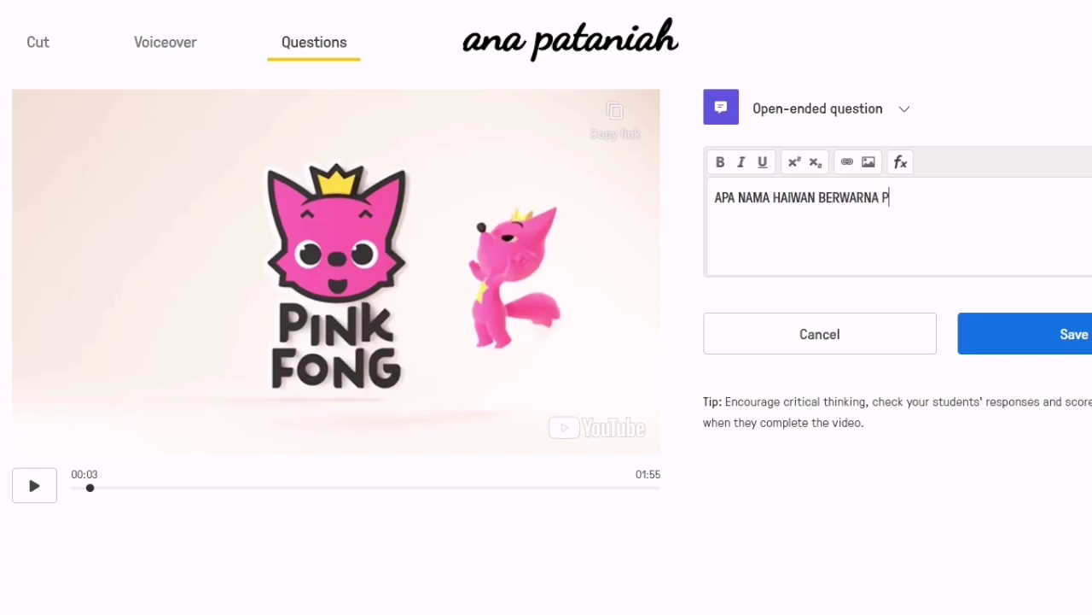
{"action": "type", "text": "INK ITU?"}
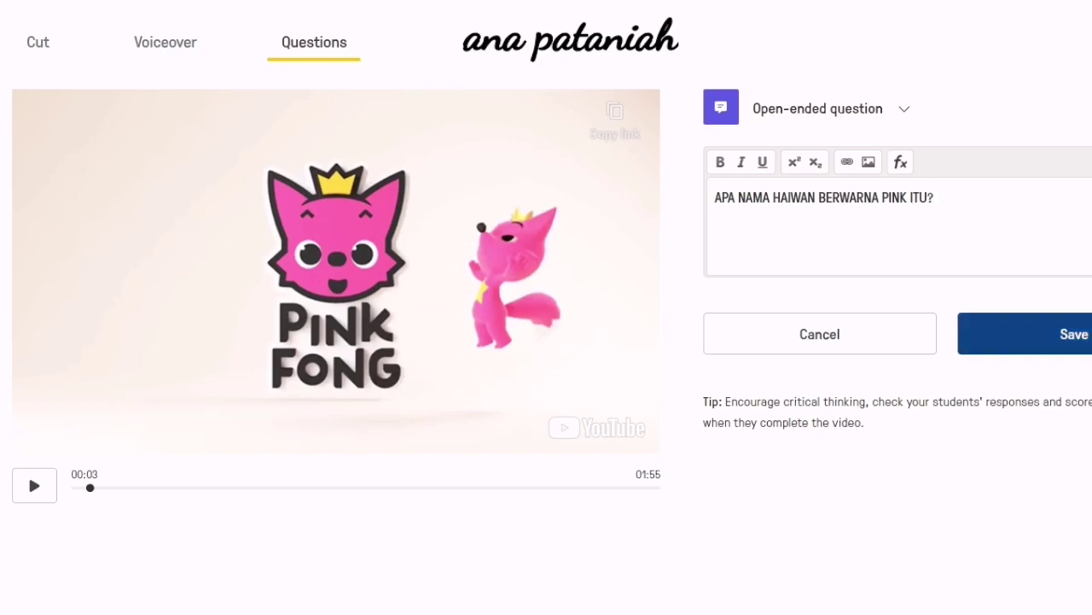
{"action": "left_click", "coordinate": [1024, 334]}
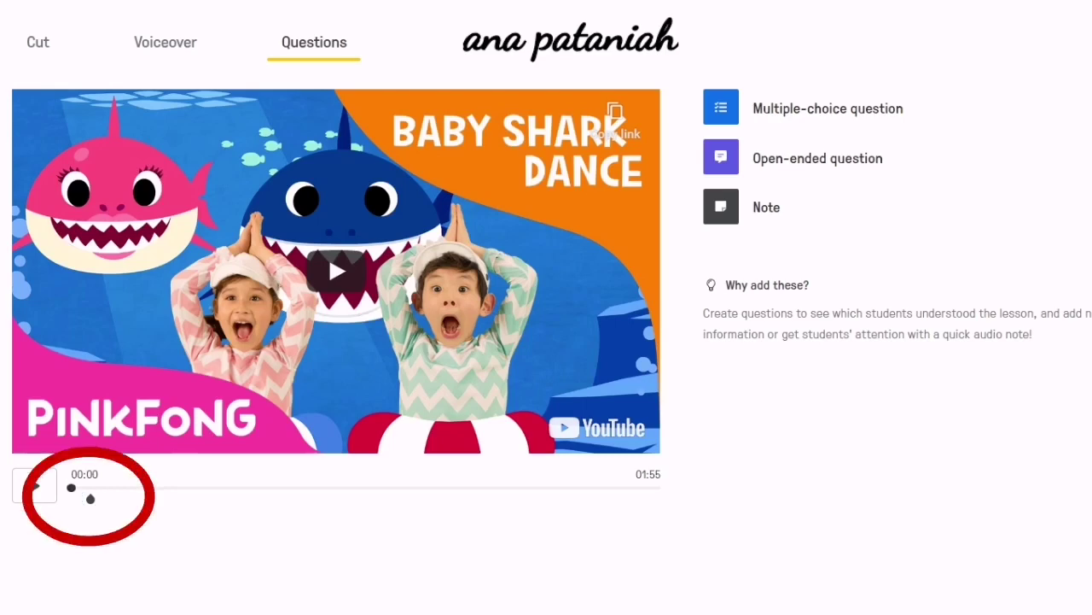
Save a second open-ended question 'Lagu apa tu?' at 00:18 and continue the preview.
{"action": "left_click", "coordinate": [35, 485]}
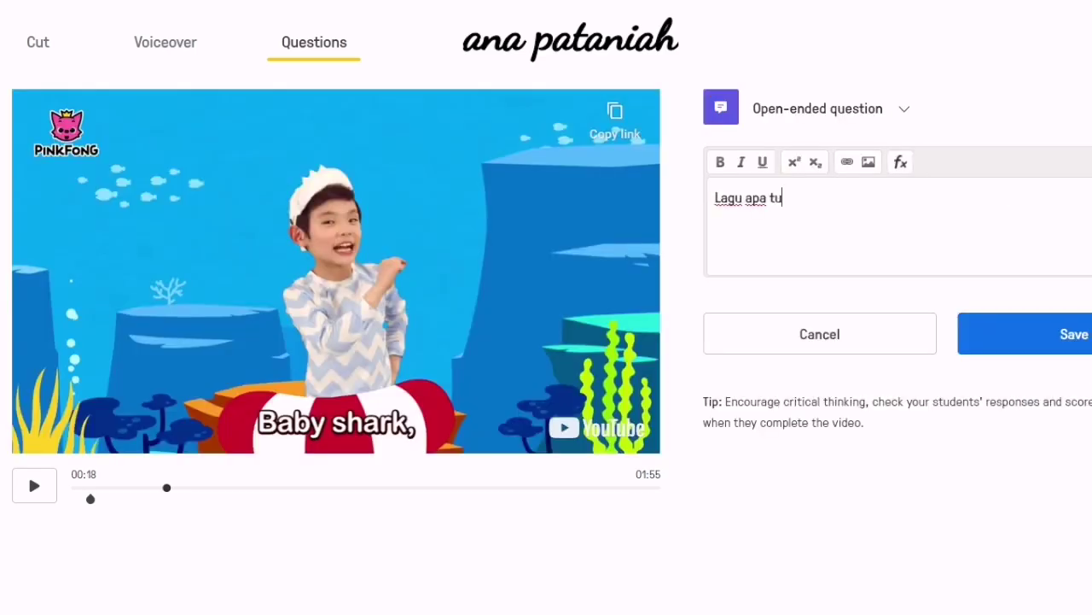
{"action": "type", "text": "?"}
{"action": "left_click", "coordinate": [1024, 334]}
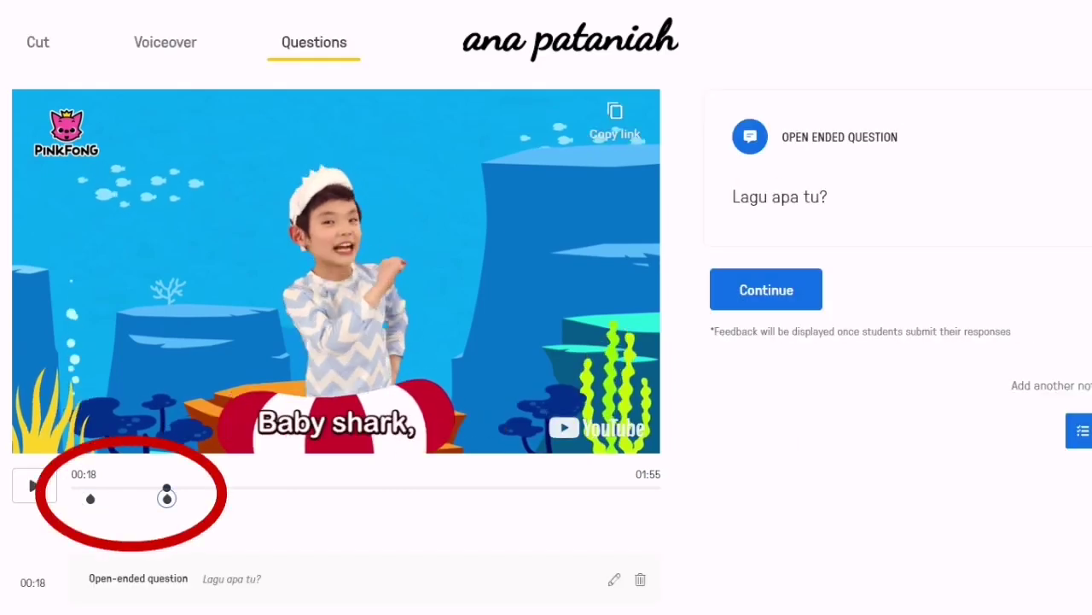
{"action": "left_click", "coordinate": [766, 289]}
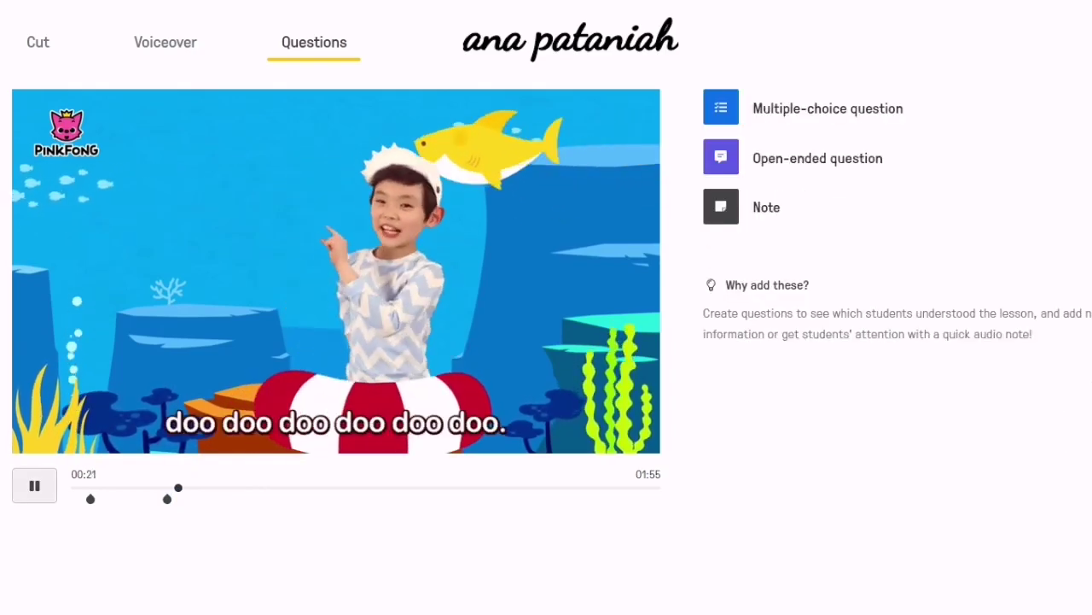
Pause the Baby Shark lesson video and return to the Edpuzzle home page.
{"action": "left_click", "coordinate": [34, 486]}
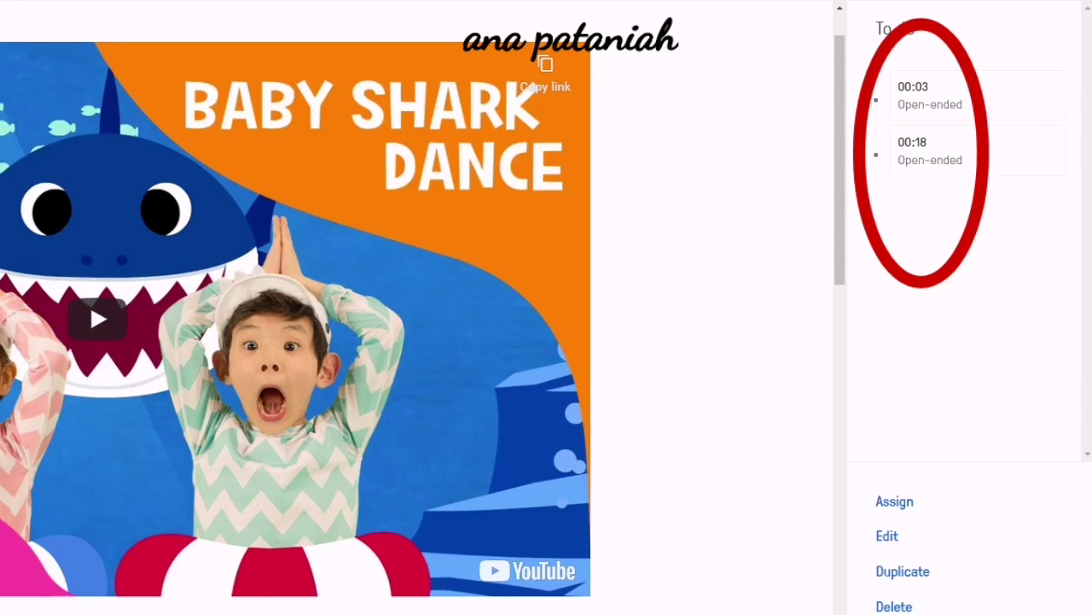
{"action": "mouse_move", "coordinate": [161, 613]}
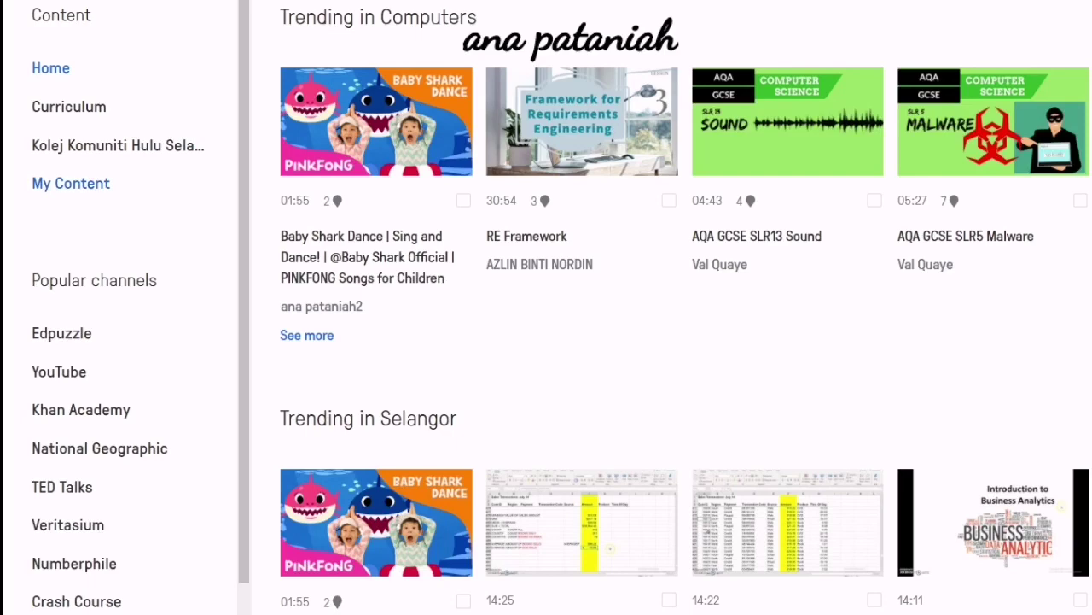
Duplicate the Baby Shark Dance lesson in My Content.
{"action": "left_click", "coordinate": [71, 184]}
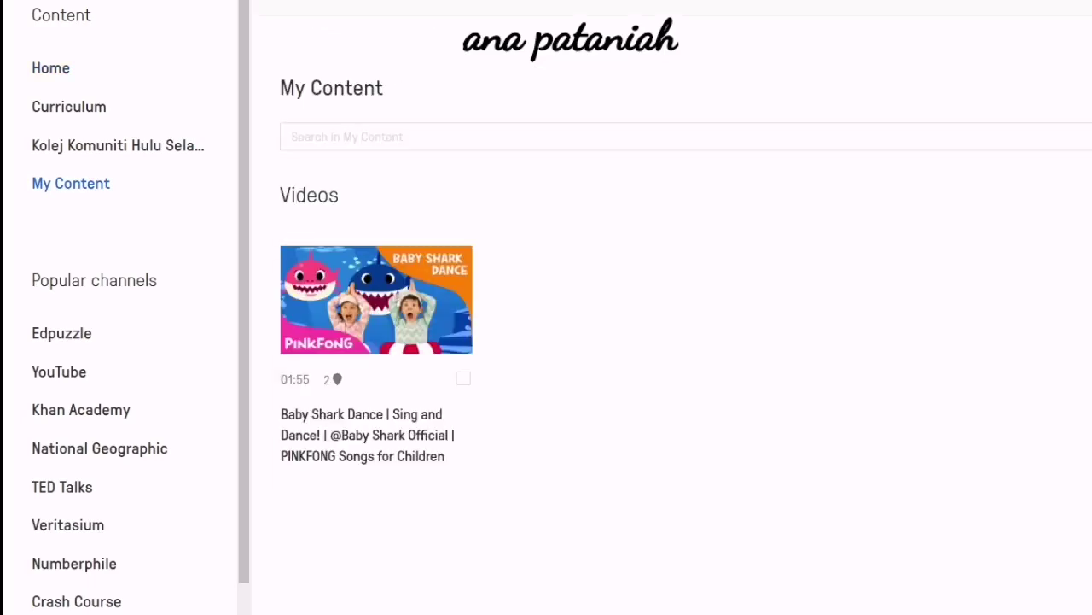
{"action": "left_click", "coordinate": [464, 379]}
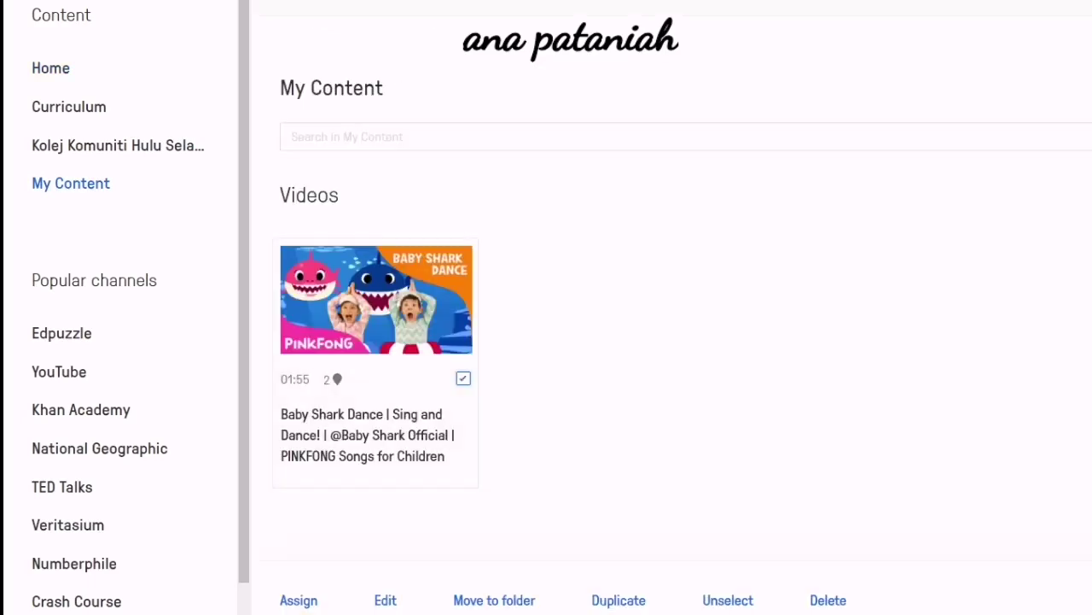
{"action": "left_click", "coordinate": [619, 600]}
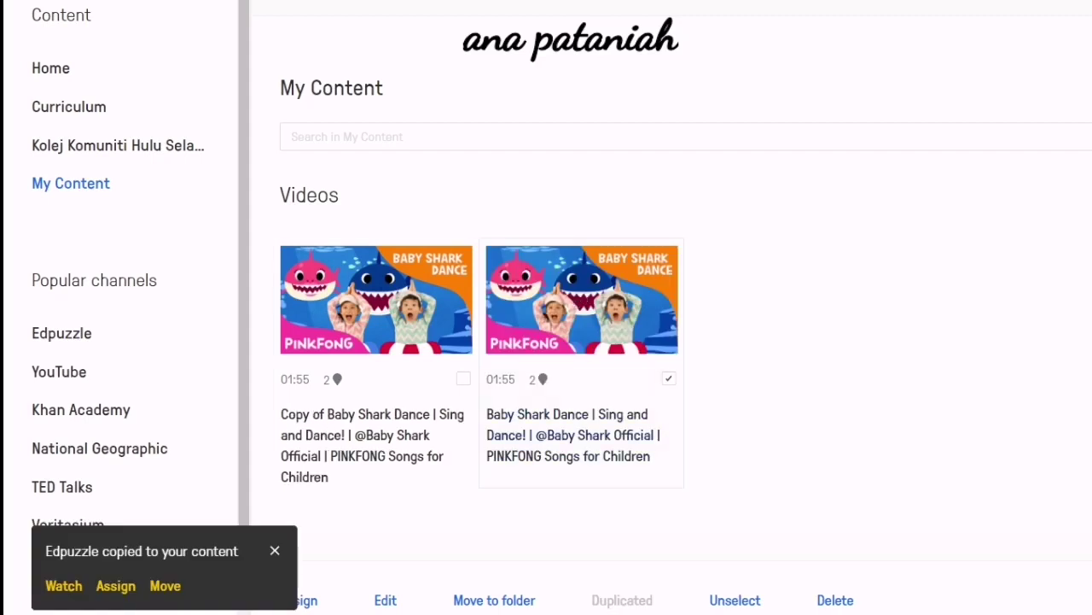
Rename the original Baby Shark lesson to 'Ori'.
{"action": "left_click", "coordinate": [385, 600]}
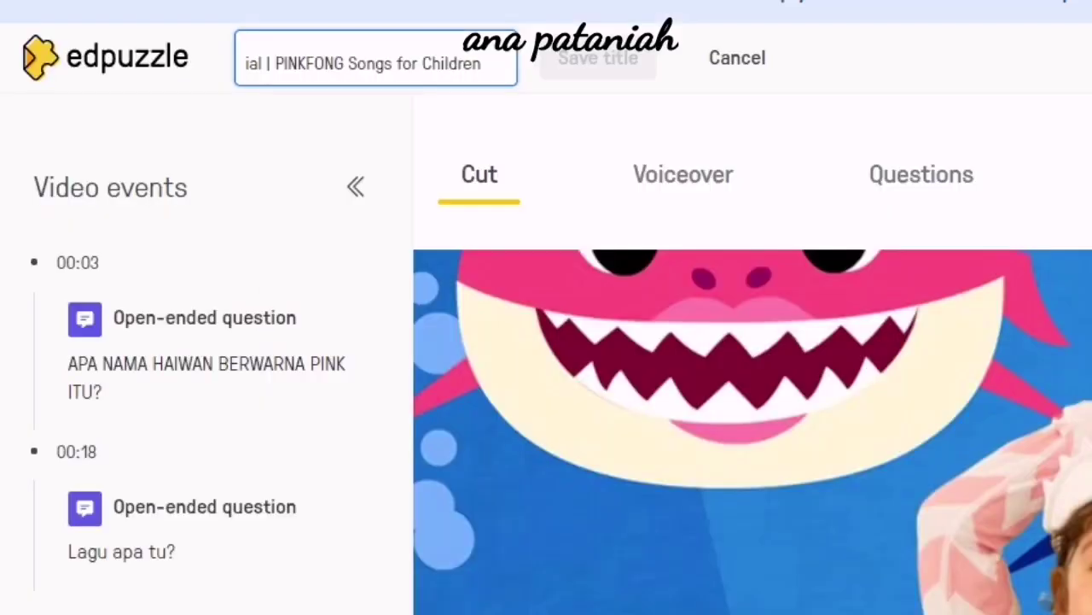
{"action": "key", "text": "ctrl+a"}
{"action": "type", "text": "Ori"}
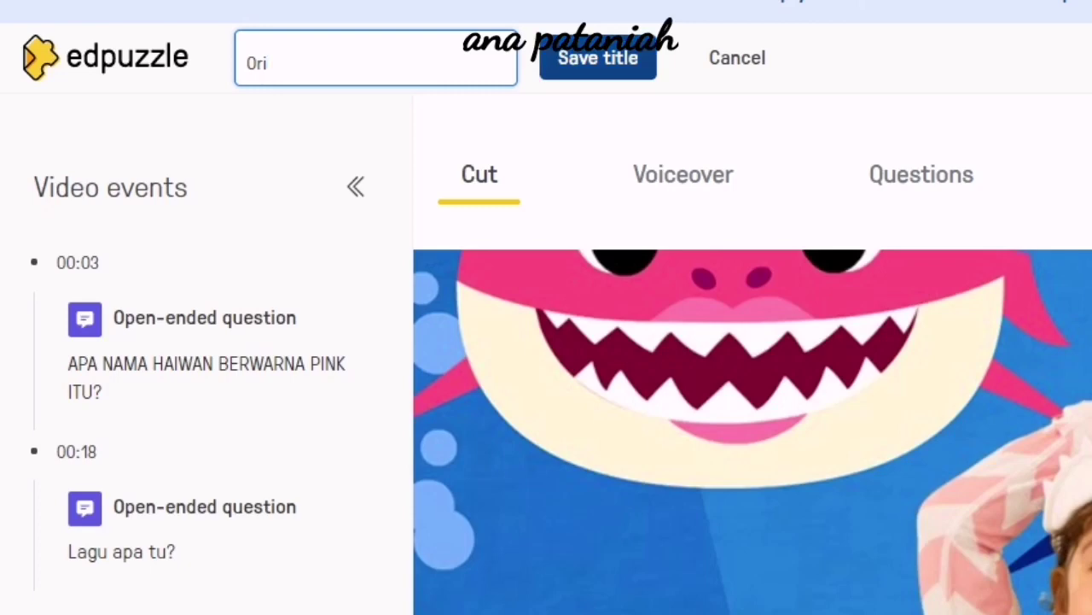
{"action": "left_click", "coordinate": [599, 58]}
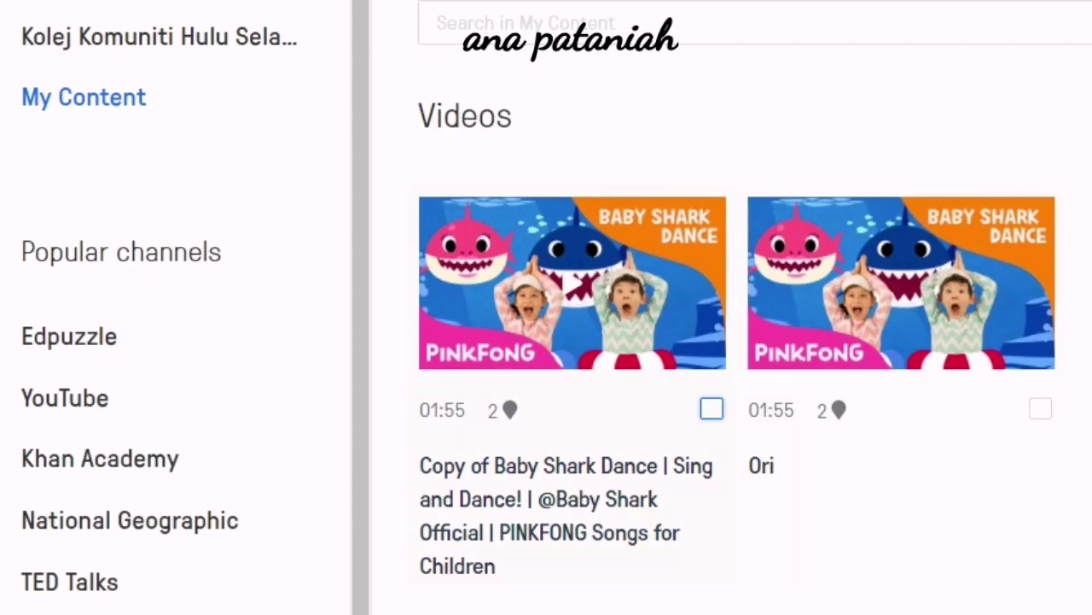
Rename the copied Baby Shark lesson to 'Assign Baby Shark'.
{"action": "left_click", "coordinate": [712, 410]}
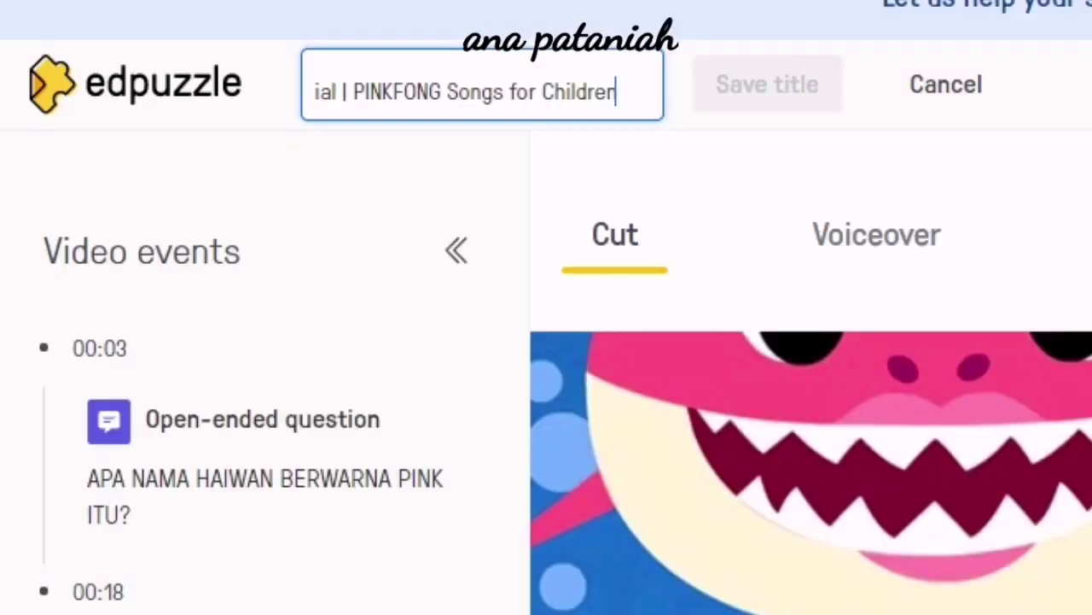
{"action": "left_click_drag", "start_coordinate": [616, 93], "coordinate": [316, 92]}
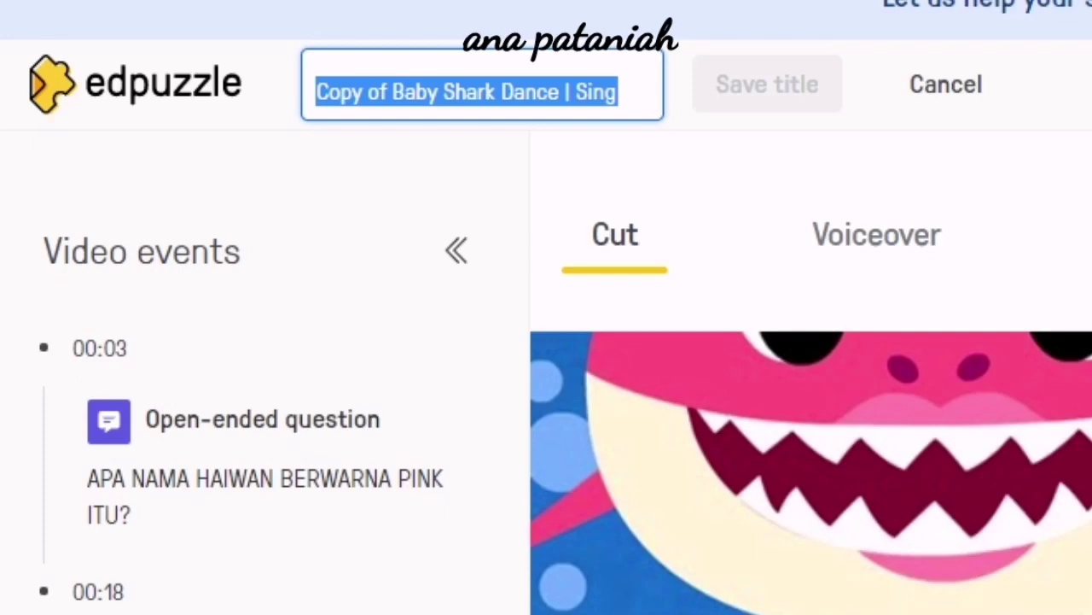
{"action": "type", "text": "Assign Ba"}
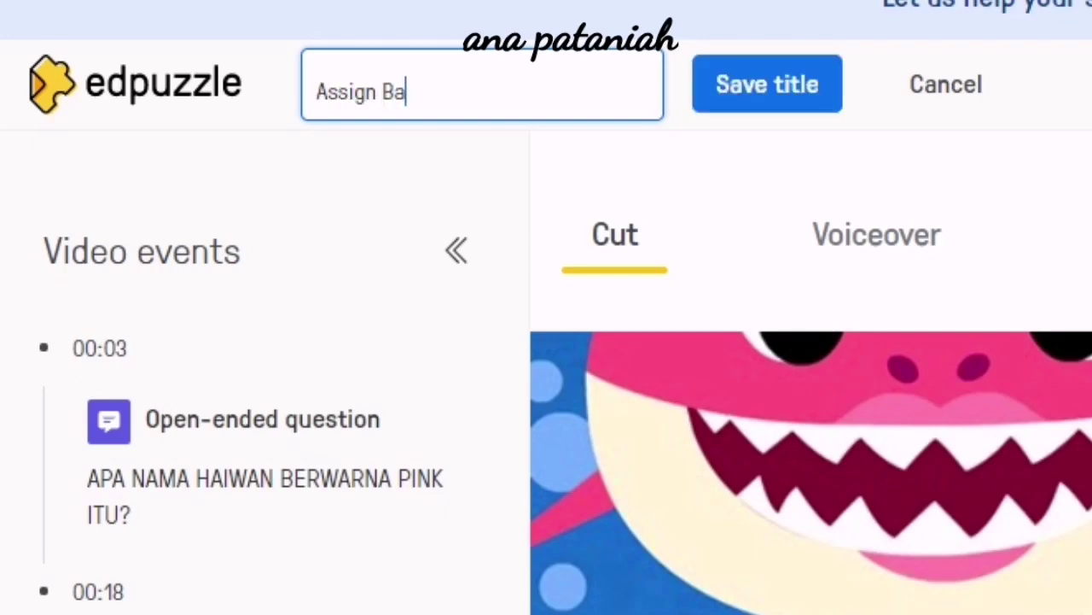
{"action": "type", "text": "by Shark"}
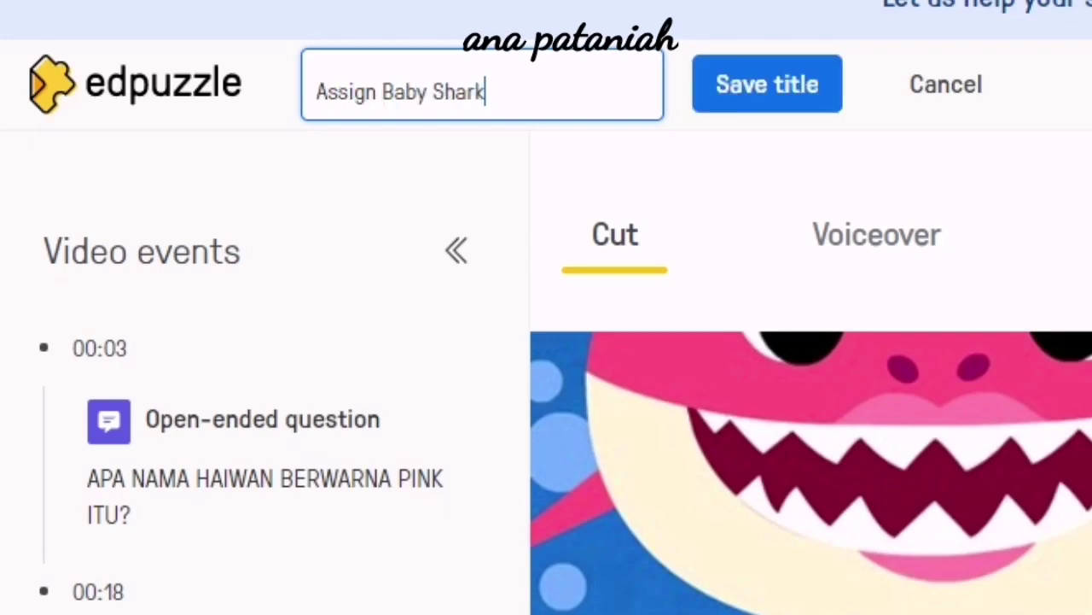
{"action": "key", "text": "Return"}
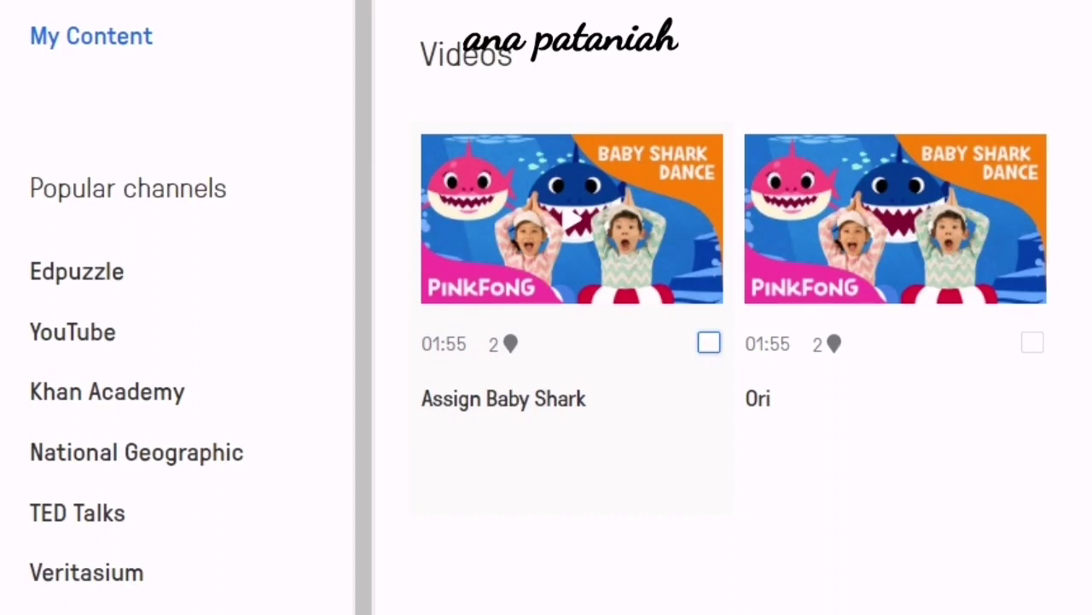
Start assigning 'Assign Baby Shark' and toggle the DIGIT SSK 1A and DIGIT SSK 1B class selections.
{"action": "left_click", "coordinate": [709, 342]}
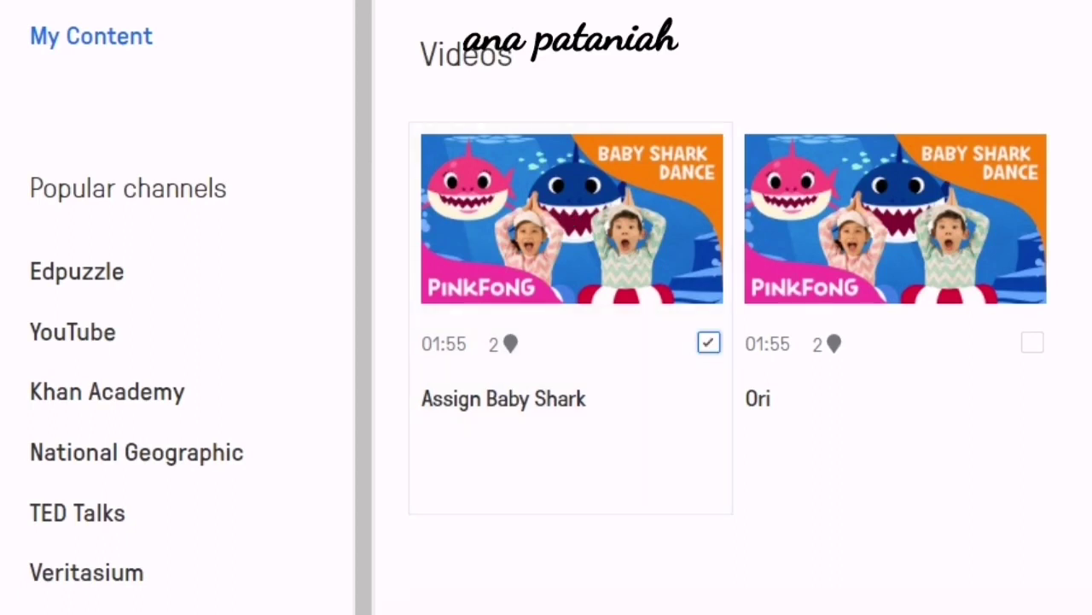
{"action": "left_click", "coordinate": [547, 611]}
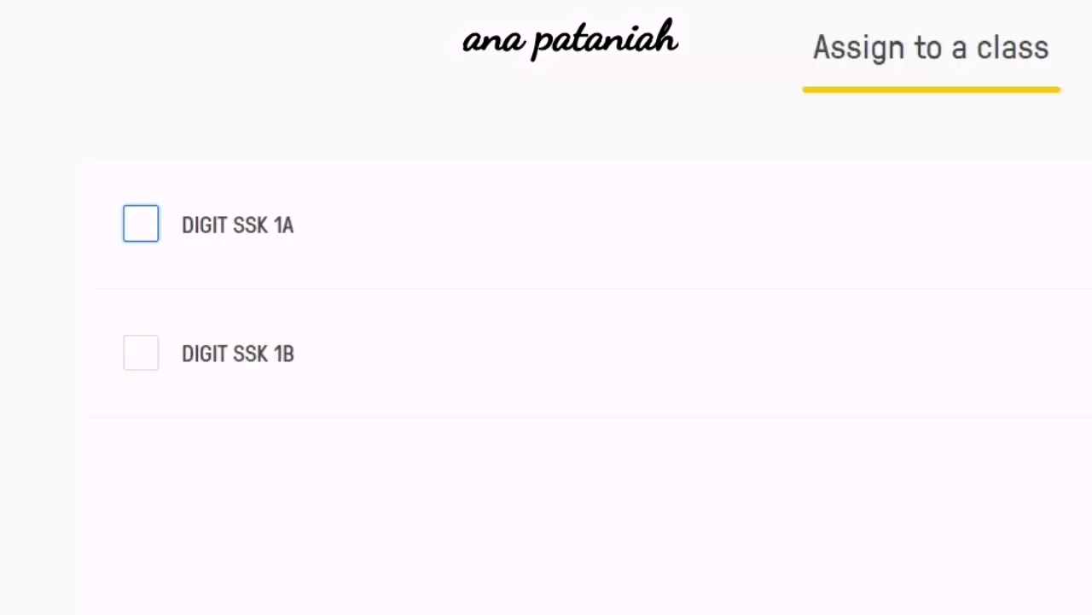
{"action": "left_click", "coordinate": [140, 223]}
{"action": "left_click", "coordinate": [140, 496]}
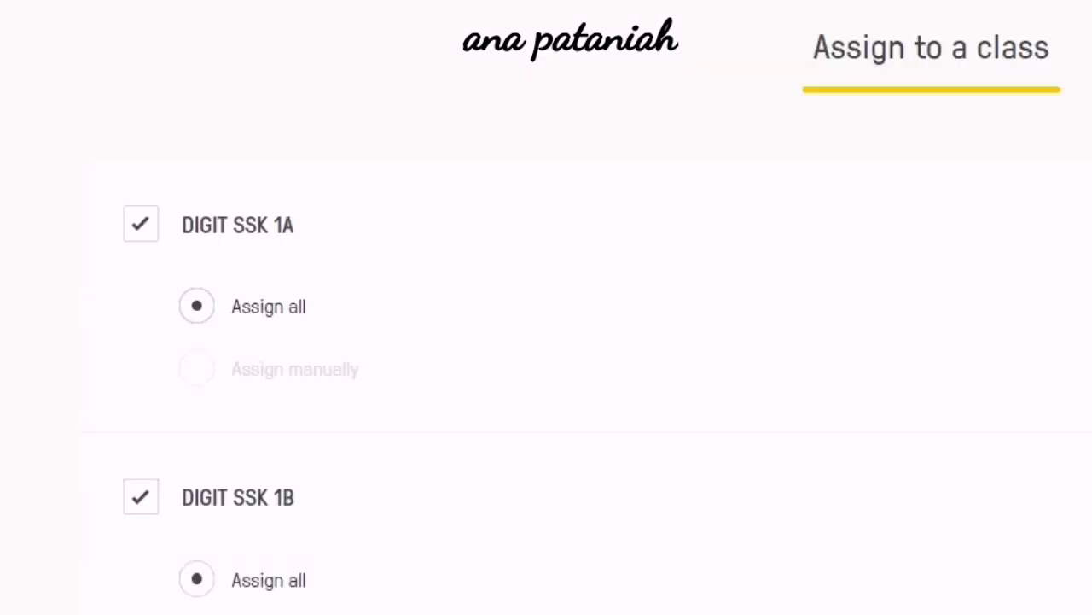
{"action": "left_click", "coordinate": [140, 496]}
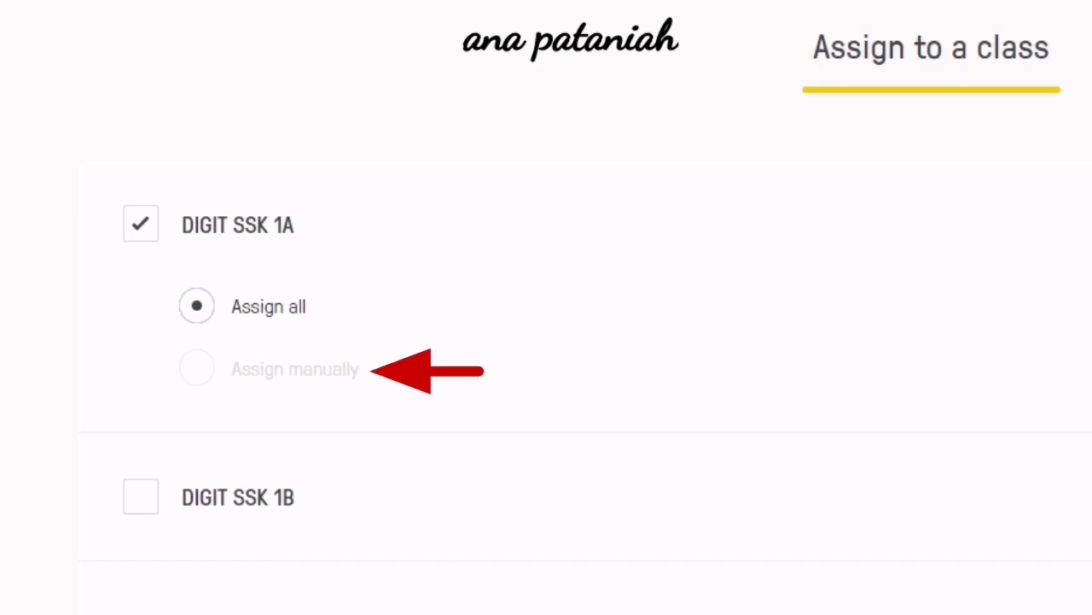
{"action": "left_click", "coordinate": [141, 497]}
{"action": "left_click", "coordinate": [141, 497]}
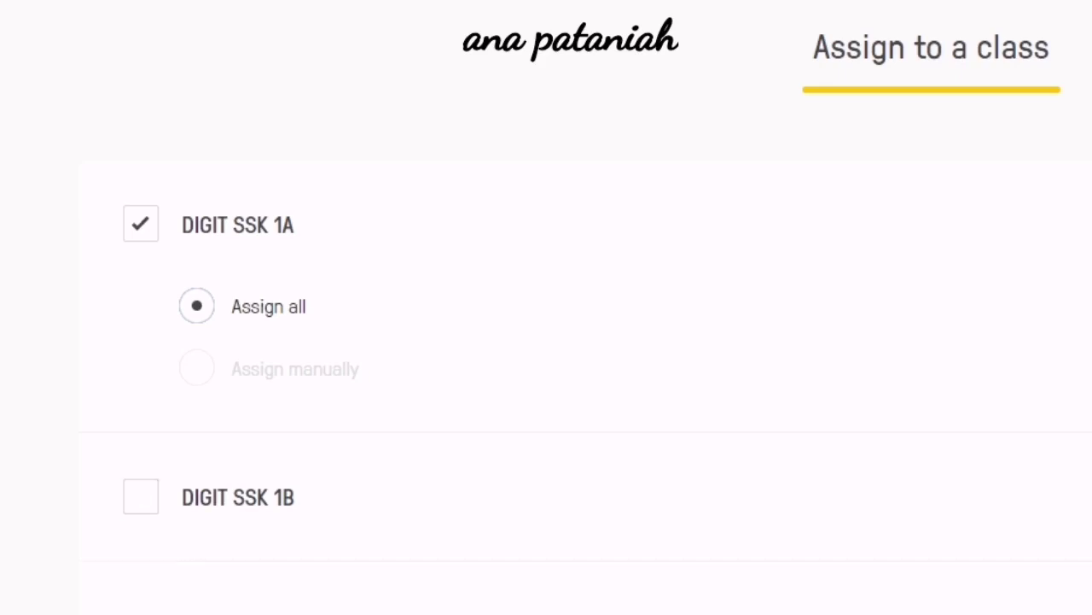
{"action": "left_click", "coordinate": [141, 224]}
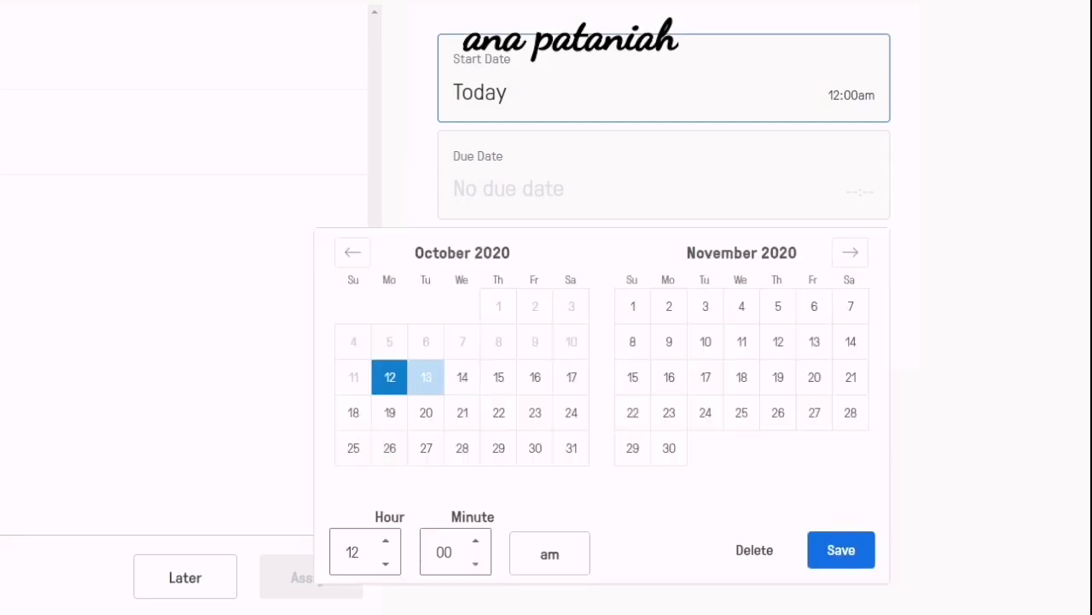
Set the assignment start date to October 13, 2020 at 12:00am and save it.
{"action": "left_click", "coordinate": [426, 376]}
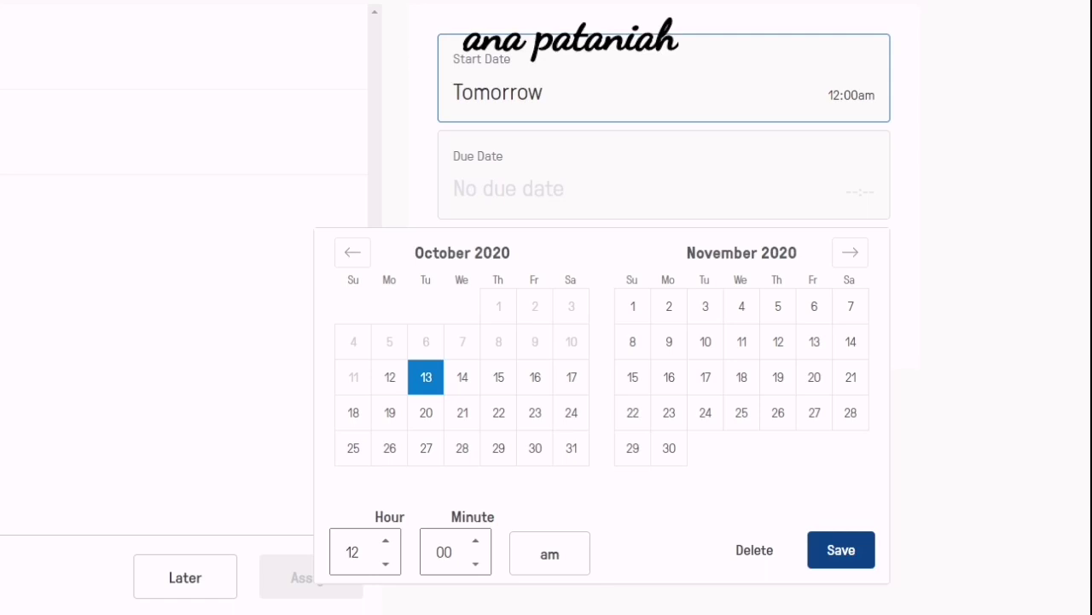
{"action": "left_click", "coordinate": [840, 549]}
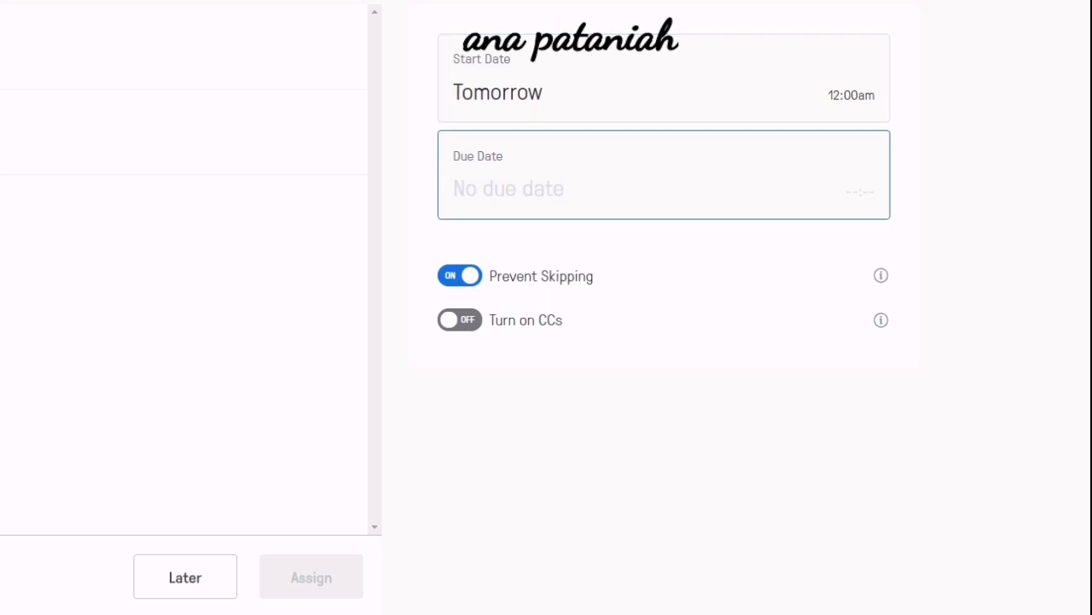
Set the due date to October 14, 2020 at 11:59pm and save it.
{"action": "left_click", "coordinate": [563, 188]}
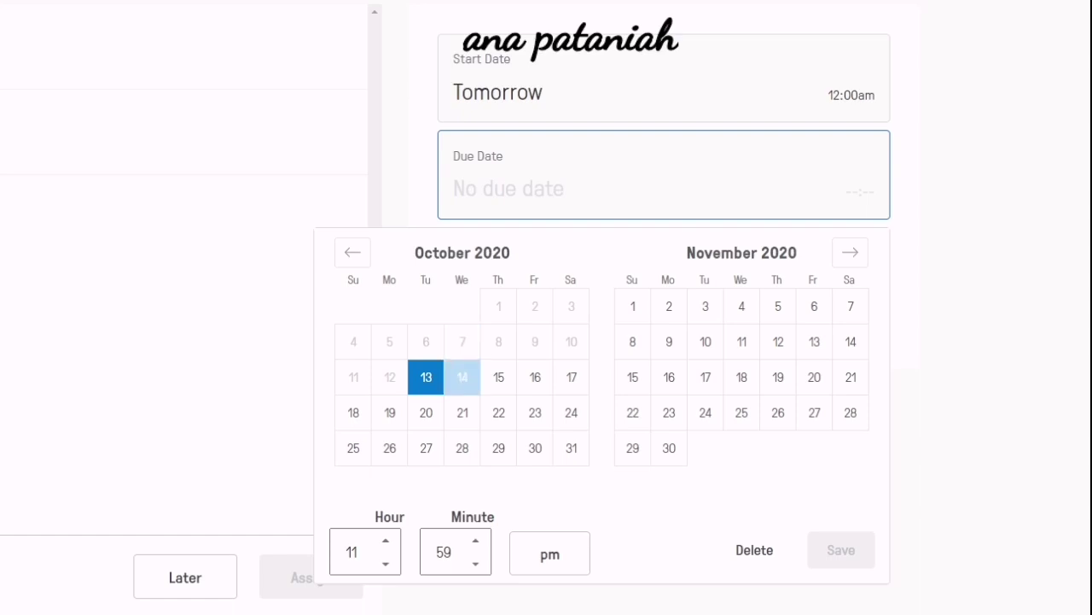
{"action": "left_click", "coordinate": [462, 376]}
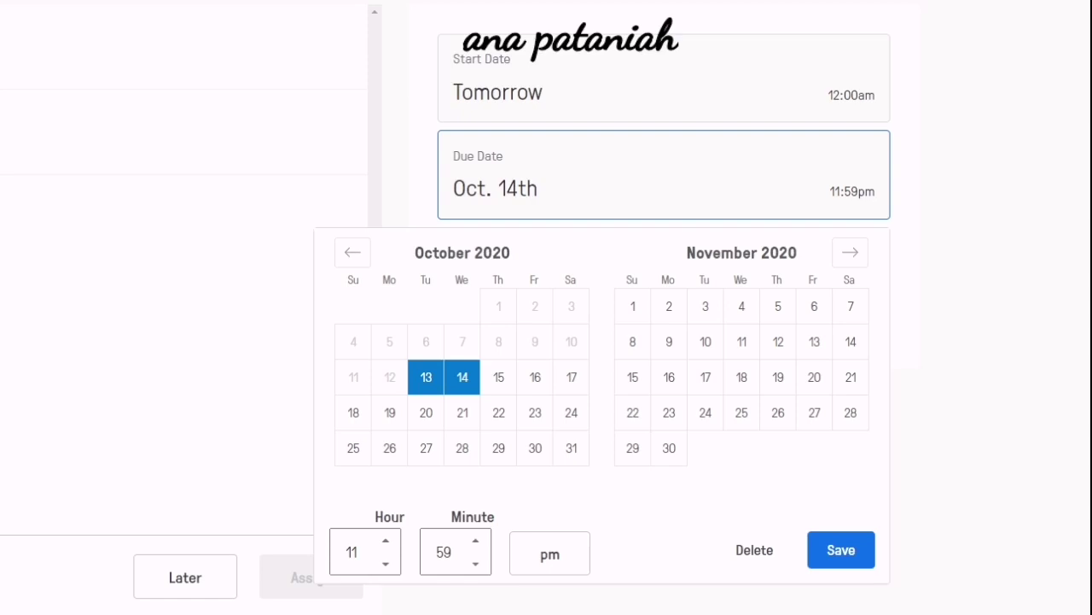
{"action": "left_click", "coordinate": [840, 549]}
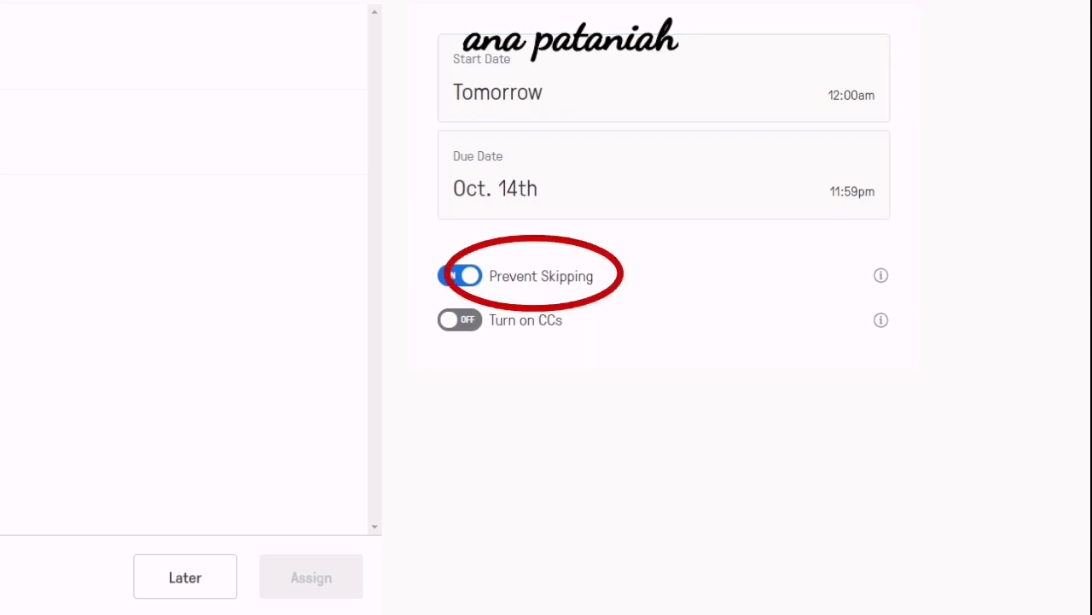
Toggle Prevent Skipping off and back on, then switch captions on and back off.
{"action": "left_click", "coordinate": [460, 275]}
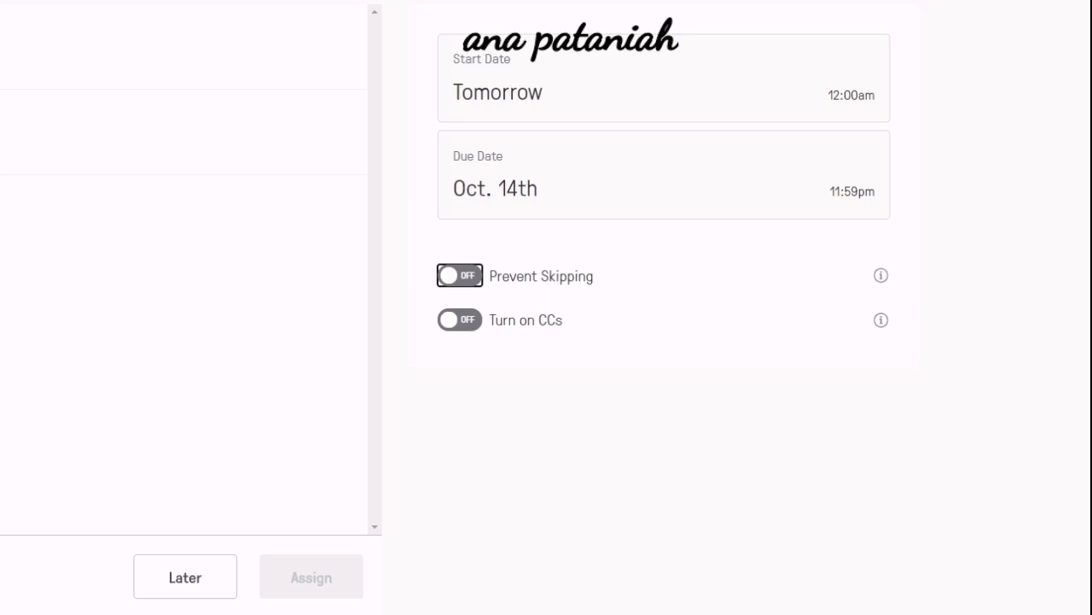
{"action": "key", "text": "space"}
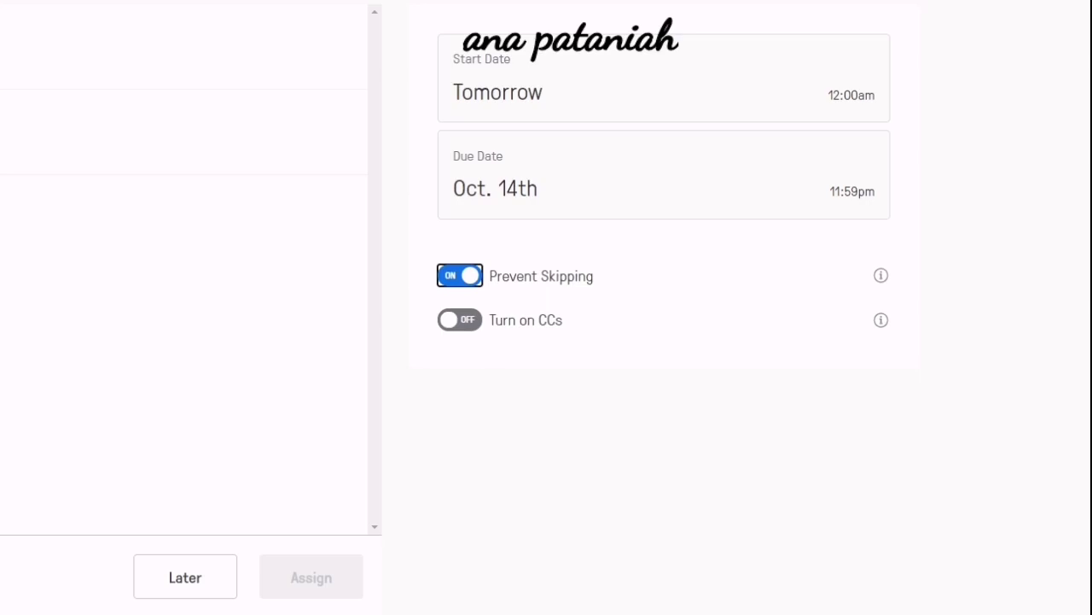
{"action": "key", "text": "Tab"}
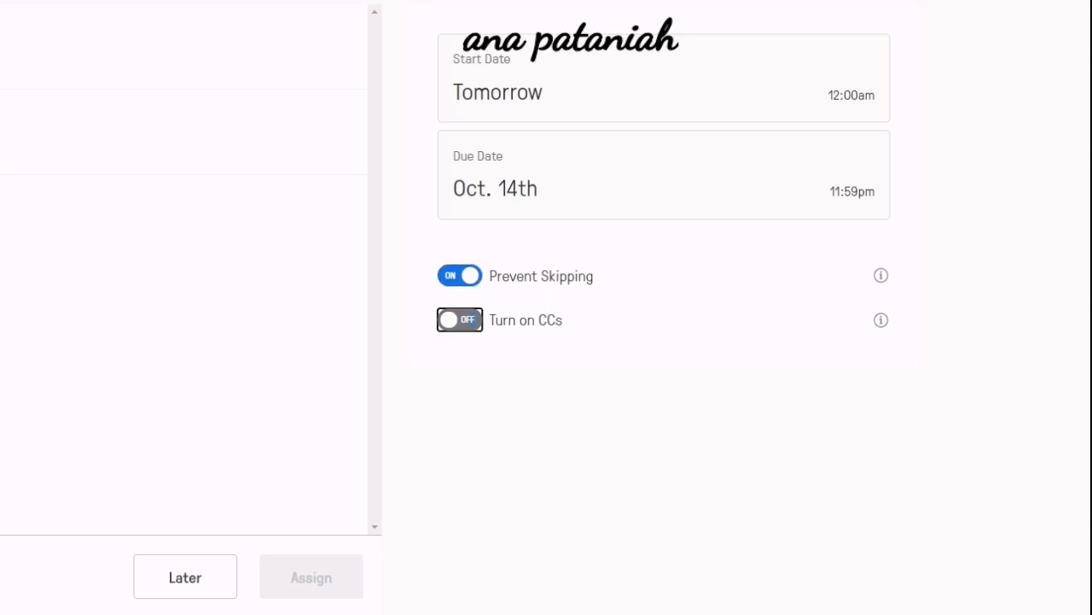
{"action": "key", "text": "space"}
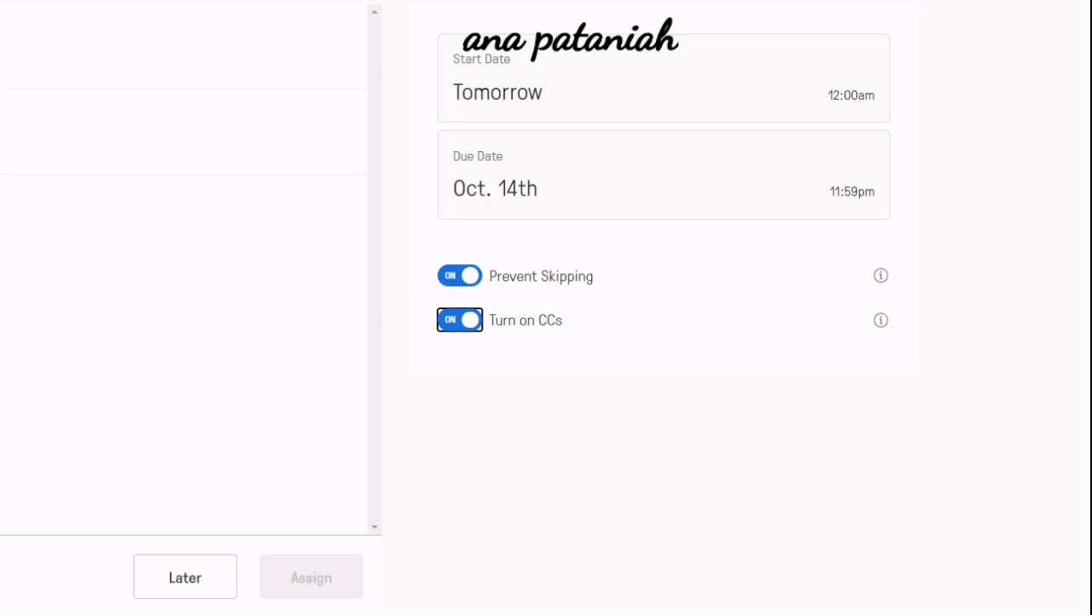
{"action": "key", "text": "space"}
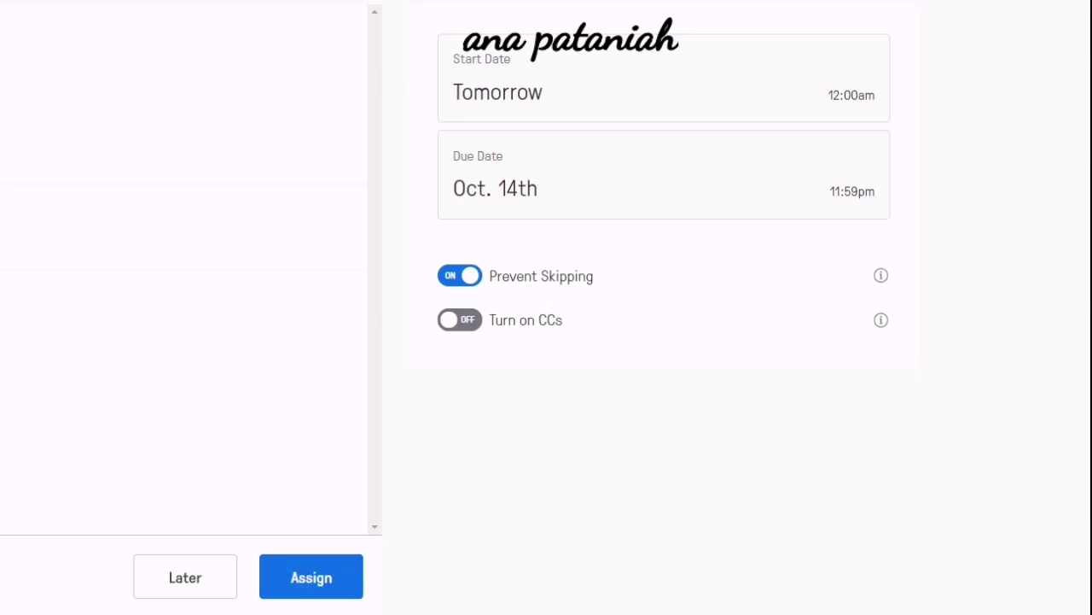
Assign the video, then select Assign Baby Shark instead of Ori in the class view.
{"action": "left_click", "coordinate": [312, 577]}
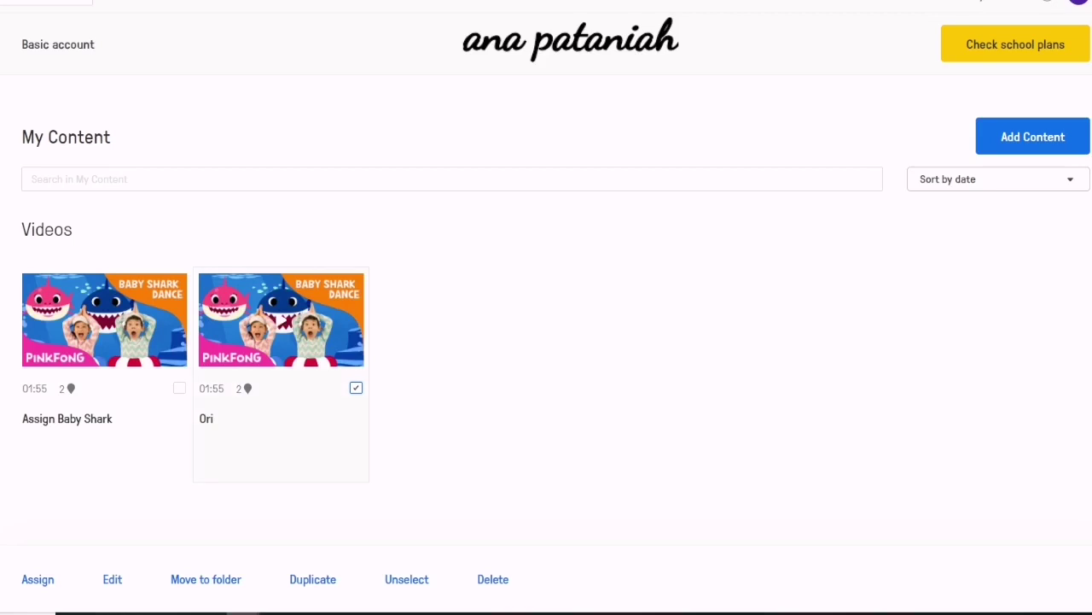
{"action": "left_click", "coordinate": [356, 387]}
{"action": "left_click", "coordinate": [179, 387]}
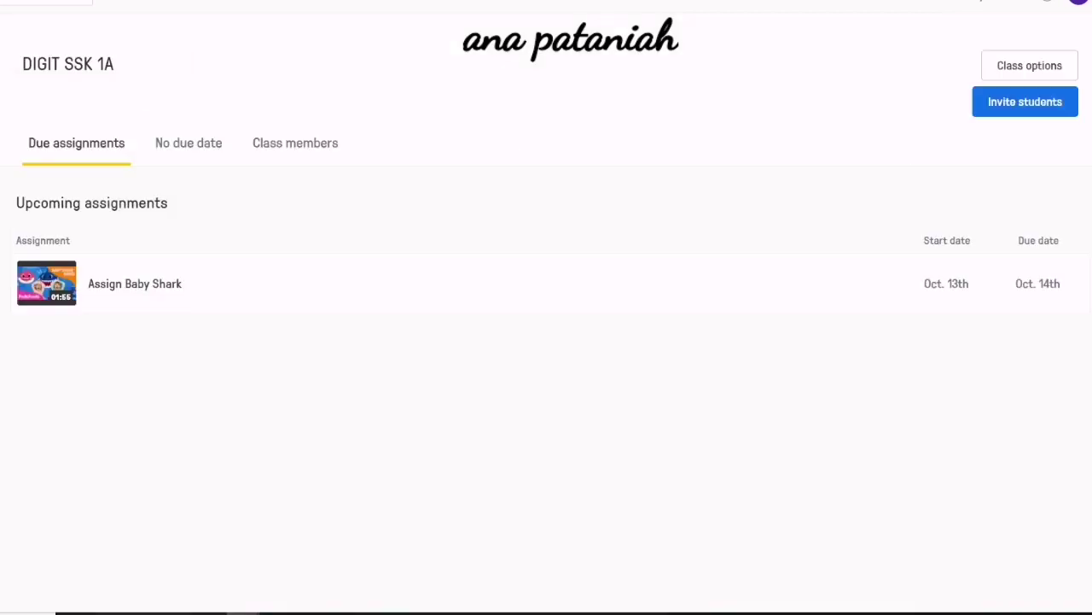
Open the account avatar menu to head back toward My Content.
{"action": "left_click", "coordinate": [1079, 3]}
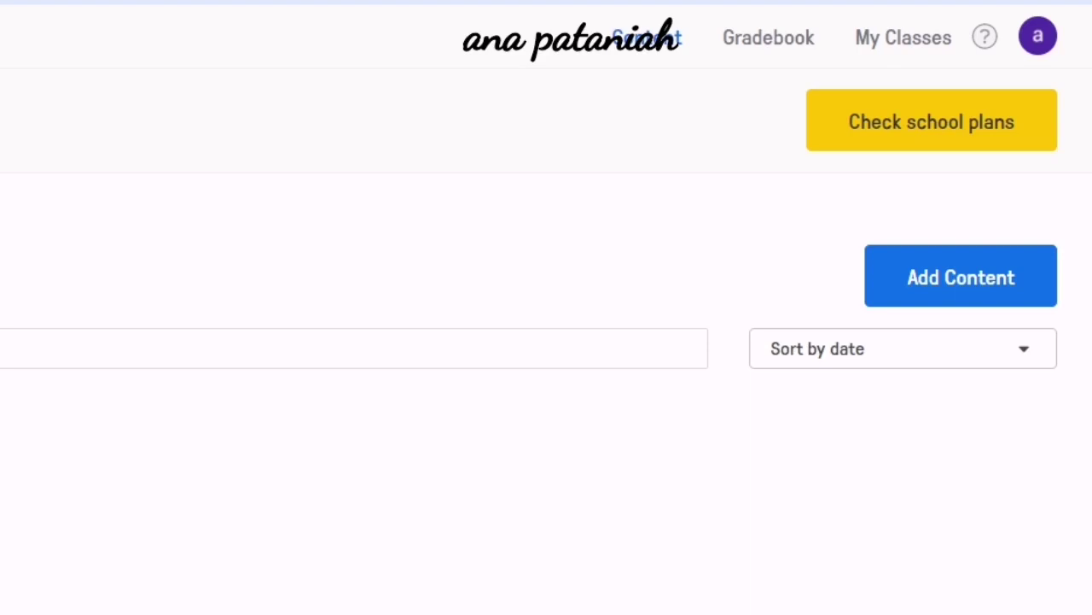
Open Add Content and choose Upload a video.
{"action": "left_click", "coordinate": [961, 276]}
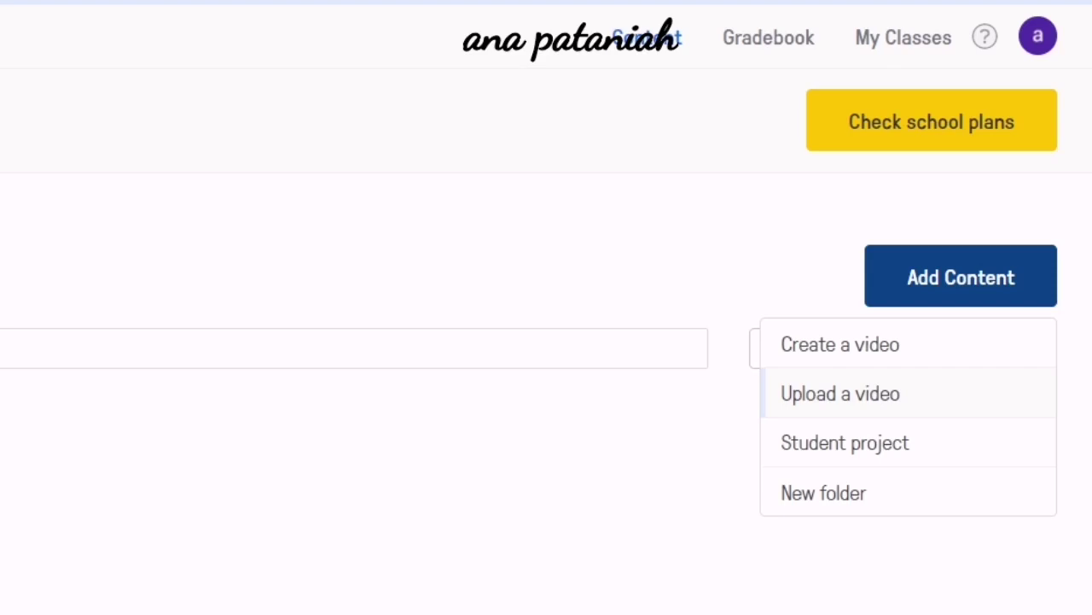
{"action": "left_click", "coordinate": [841, 393]}
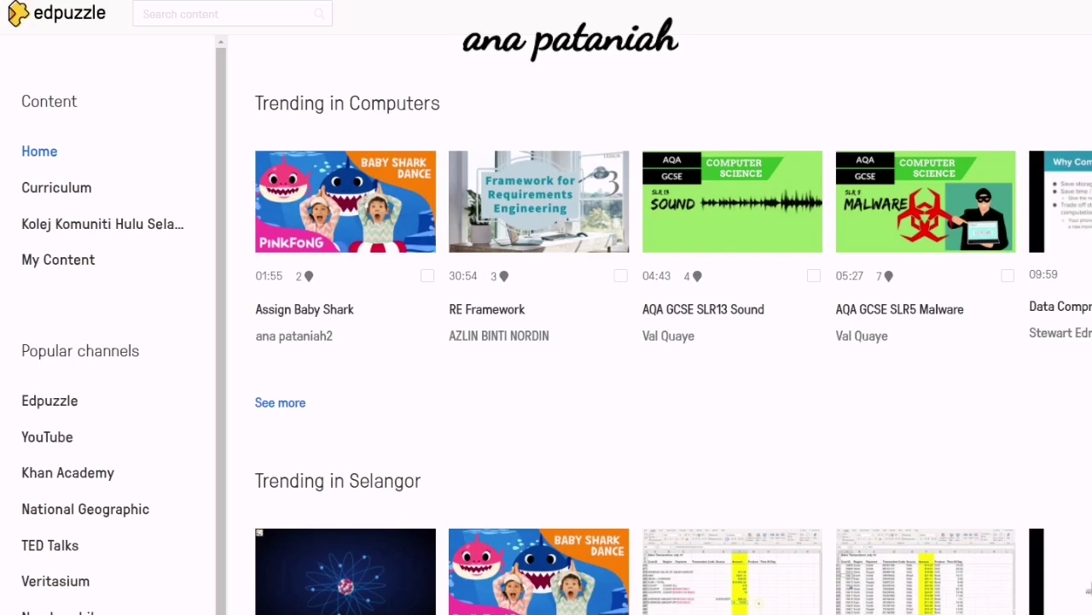
Bring the other Edpuzzle window forward, close the invite-a-teacher popup and go to My Classes.
{"action": "mouse_move", "coordinate": [501, 613]}
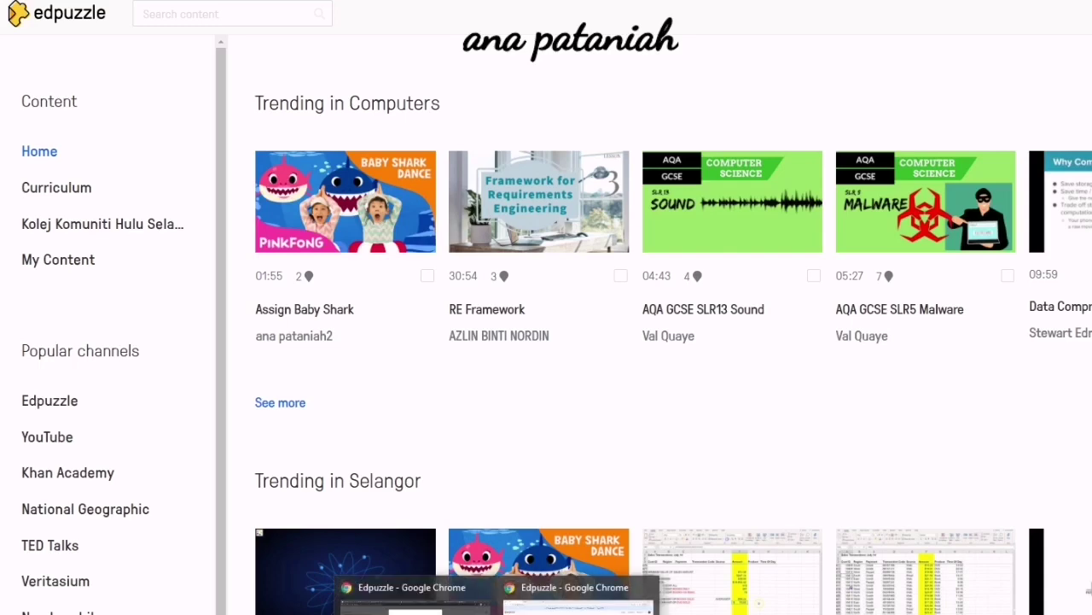
{"action": "left_click", "coordinate": [417, 605]}
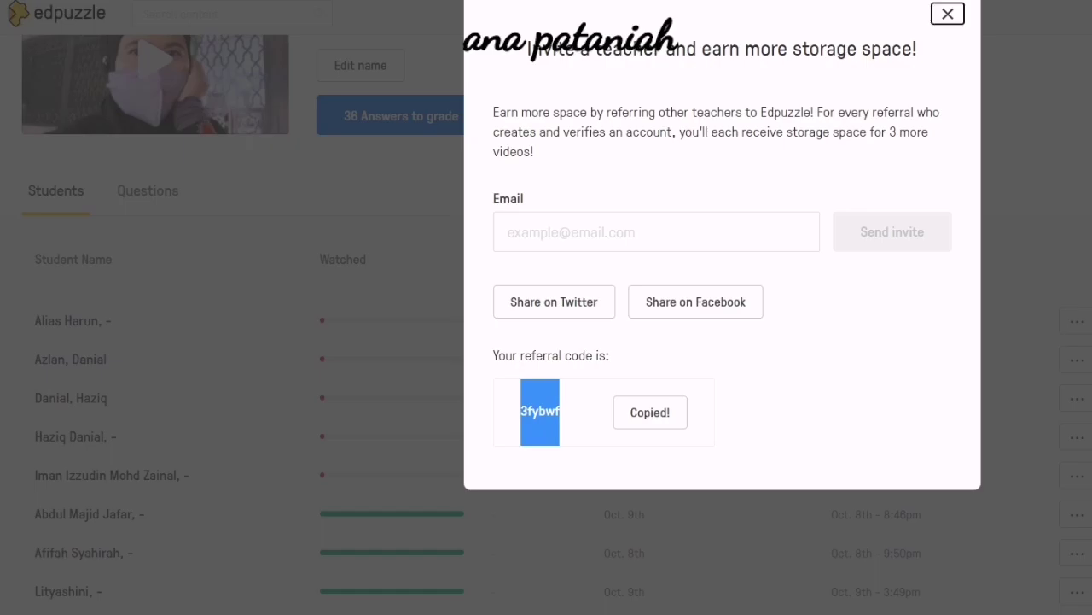
{"action": "left_click", "coordinate": [947, 14]}
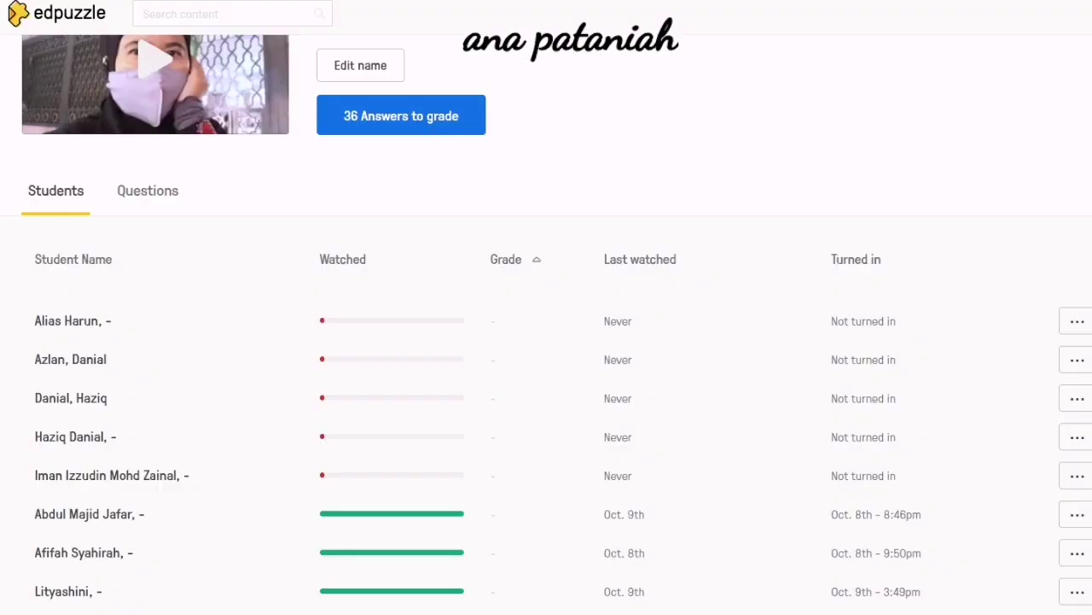
{"action": "left_click", "coordinate": [57, 14]}
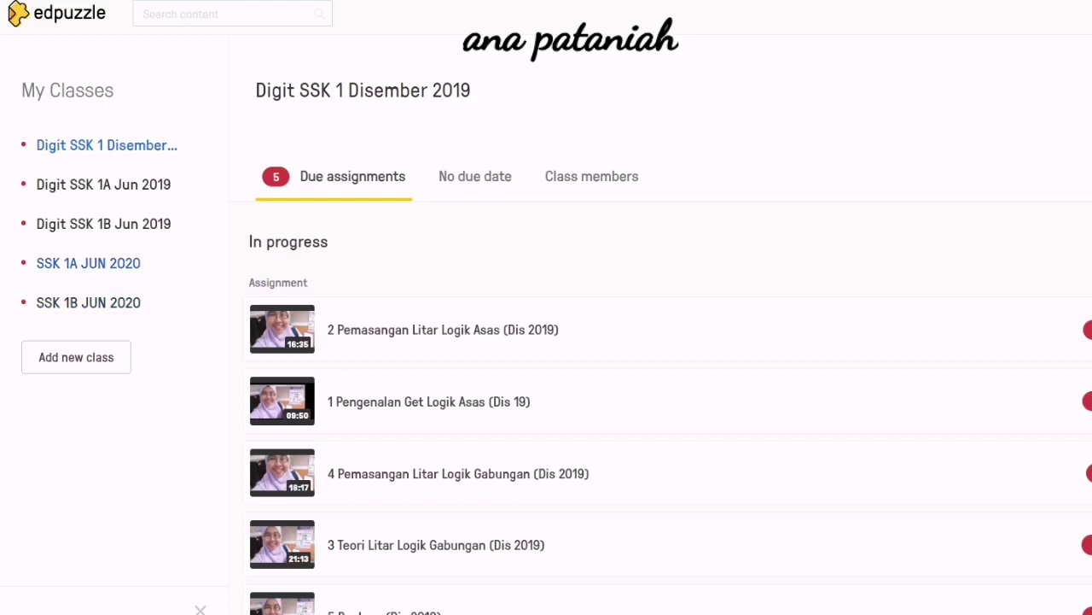
Open the SSK 1A JUN 2020 class and scroll through its assignments.
{"action": "left_click", "coordinate": [88, 263]}
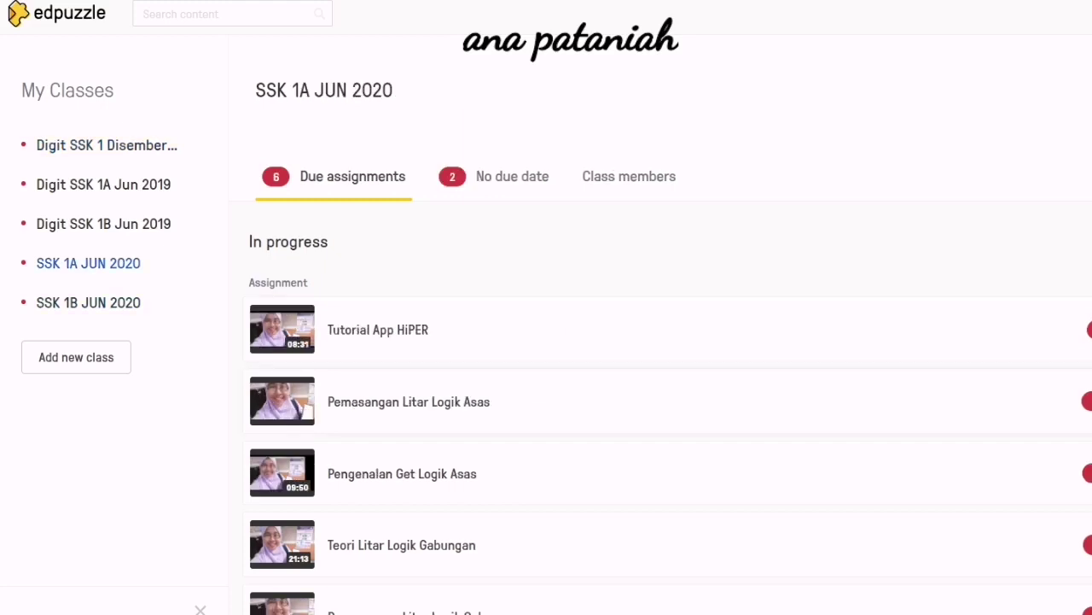
{"action": "scroll", "coordinate": [666, 384], "scroll_direction": "down", "scroll_amount": 4}
{"action": "scroll", "coordinate": [666, 384], "scroll_direction": "up", "scroll_amount": 3}
{"action": "scroll", "coordinate": [666, 384], "scroll_direction": "down", "scroll_amount": 3}
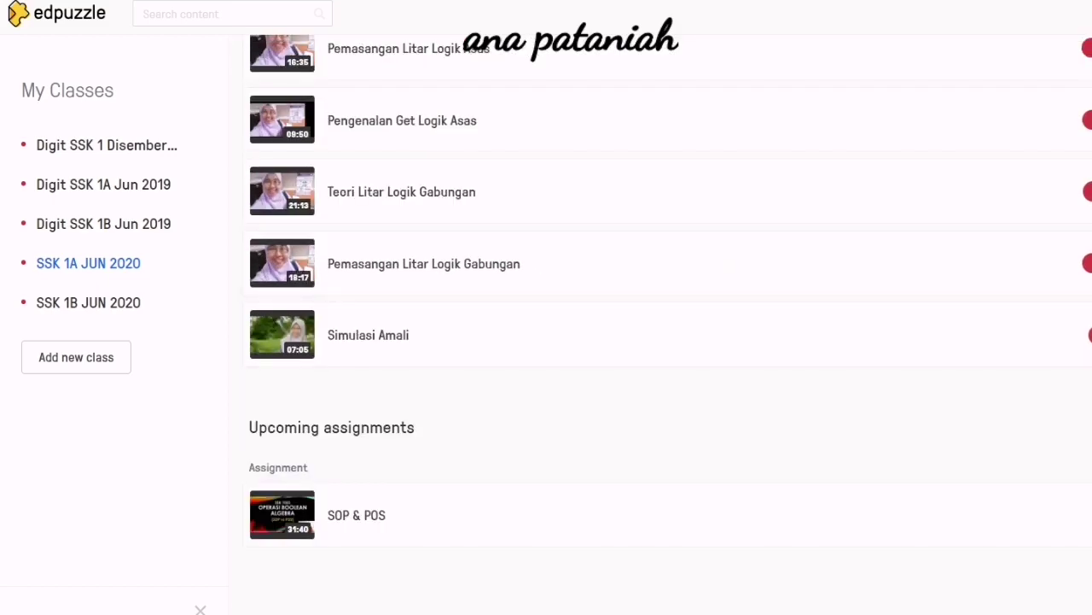
{"action": "scroll", "coordinate": [666, 384], "scroll_direction": "up", "scroll_amount": 3}
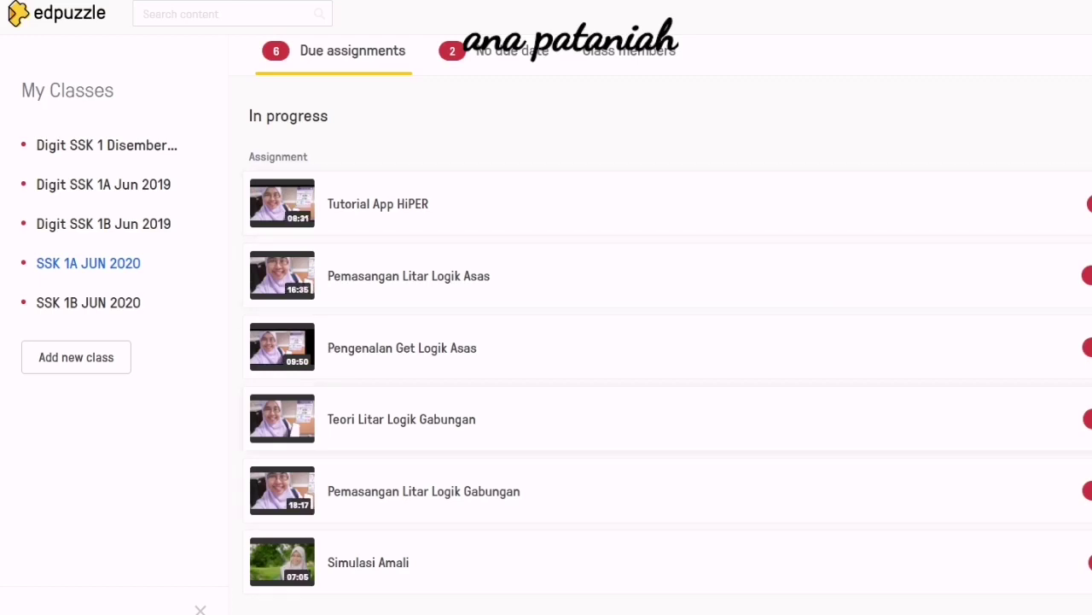
{"action": "scroll", "coordinate": [666, 325], "scroll_direction": "down", "scroll_amount": 2}
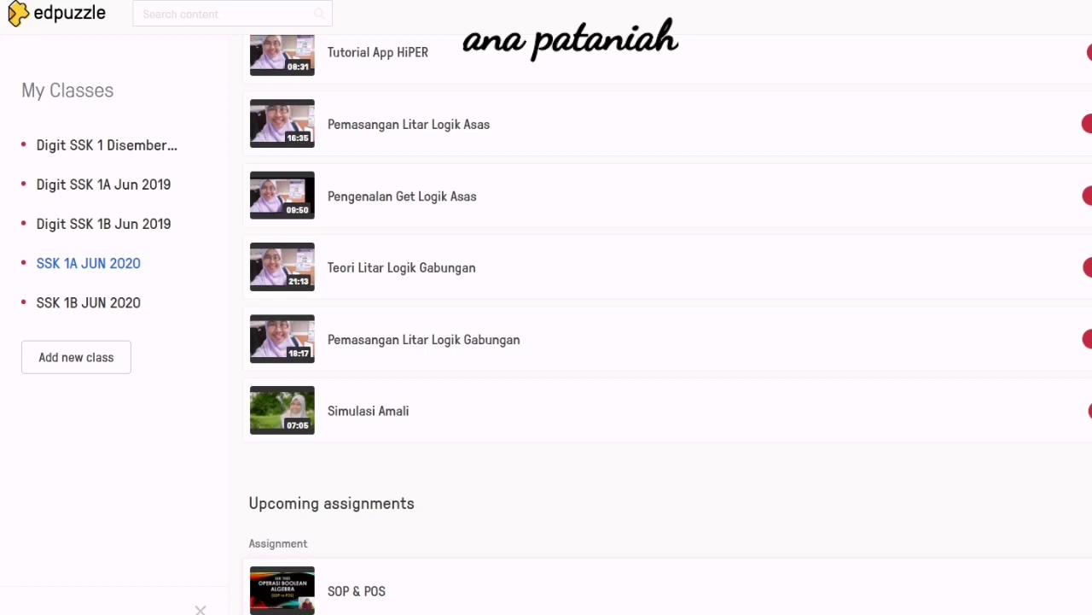
{"action": "scroll", "coordinate": [666, 324], "scroll_direction": "up", "scroll_amount": 2}
Compare the No due date and Due assignments tabs, ending on the due list.
{"action": "left_click", "coordinate": [512, 51]}
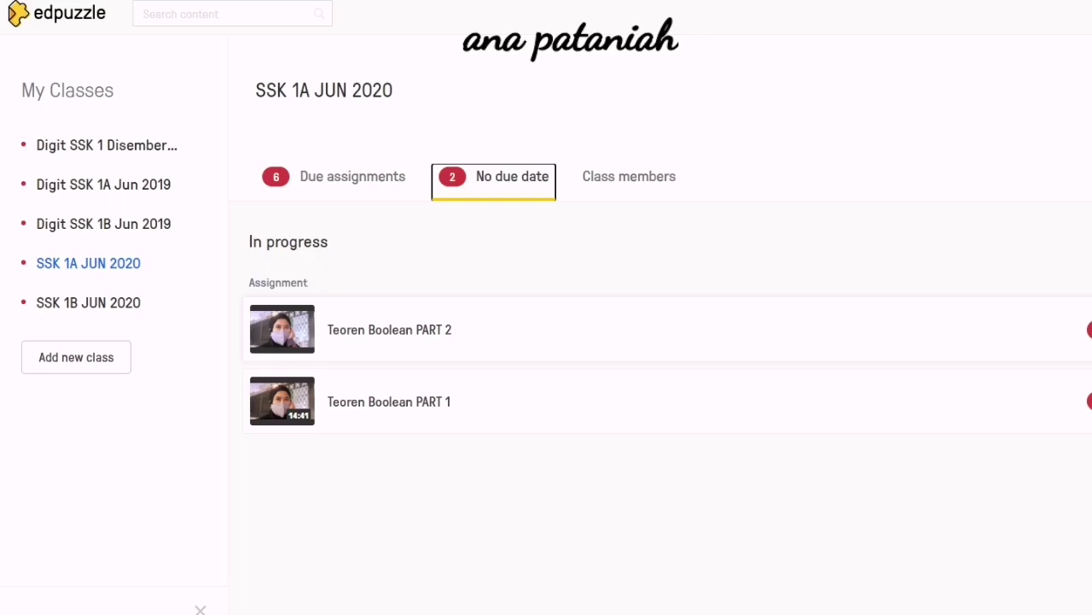
{"action": "left_click", "coordinate": [352, 177]}
{"action": "left_click", "coordinate": [512, 176]}
{"action": "left_click", "coordinate": [353, 177]}
{"action": "scroll", "coordinate": [665, 341], "scroll_direction": "down", "scroll_amount": 3}
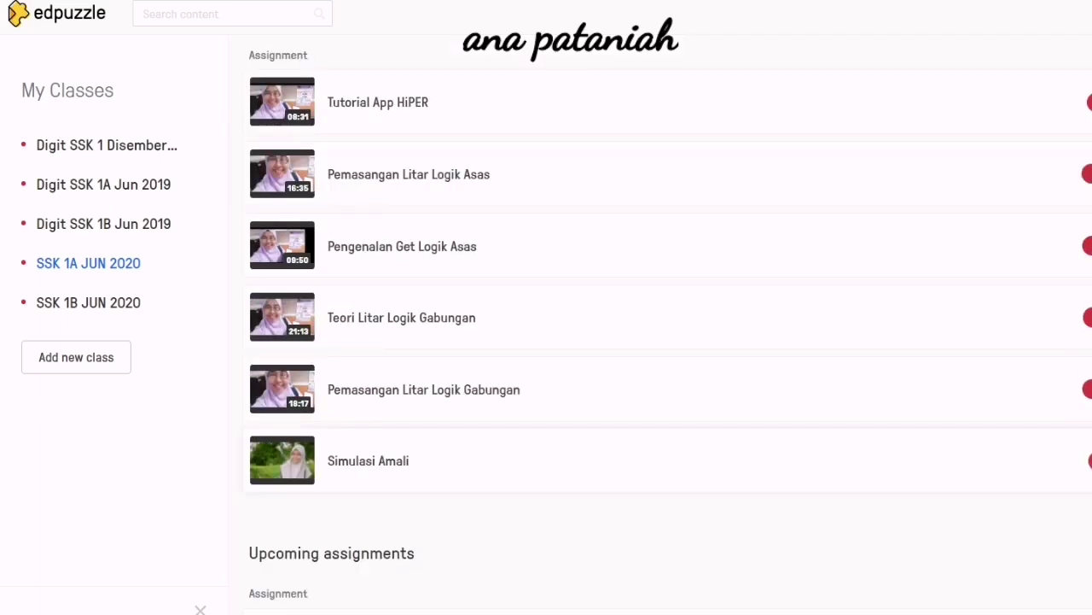
Open the Simulasi Amali assignment results and scroll through them.
{"action": "left_click", "coordinate": [368, 461]}
{"action": "scroll", "coordinate": [546, 476], "scroll_direction": "down", "scroll_amount": 3}
{"action": "scroll", "coordinate": [547, 477], "scroll_direction": "up", "scroll_amount": 2}
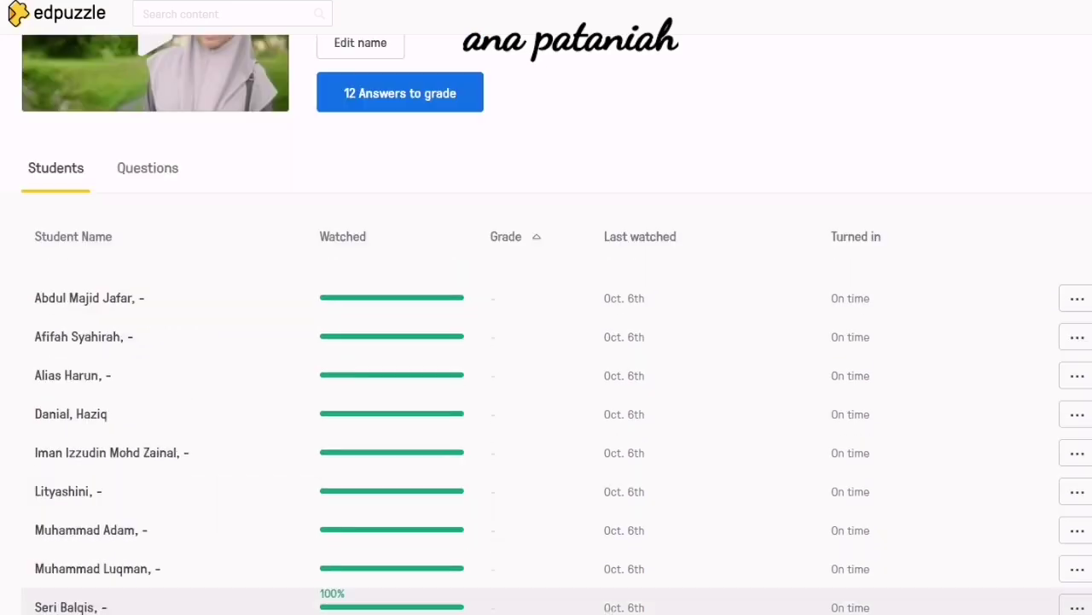
{"action": "scroll", "coordinate": [546, 478], "scroll_direction": "down", "scroll_amount": 3}
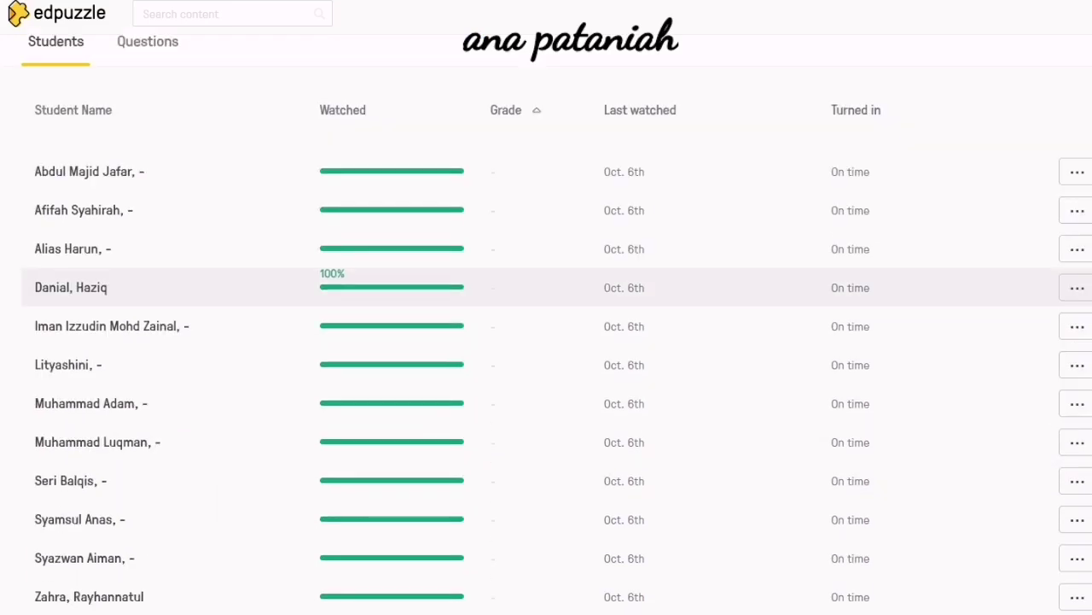
{"action": "scroll", "coordinate": [546, 478], "scroll_direction": "up", "scroll_amount": 4}
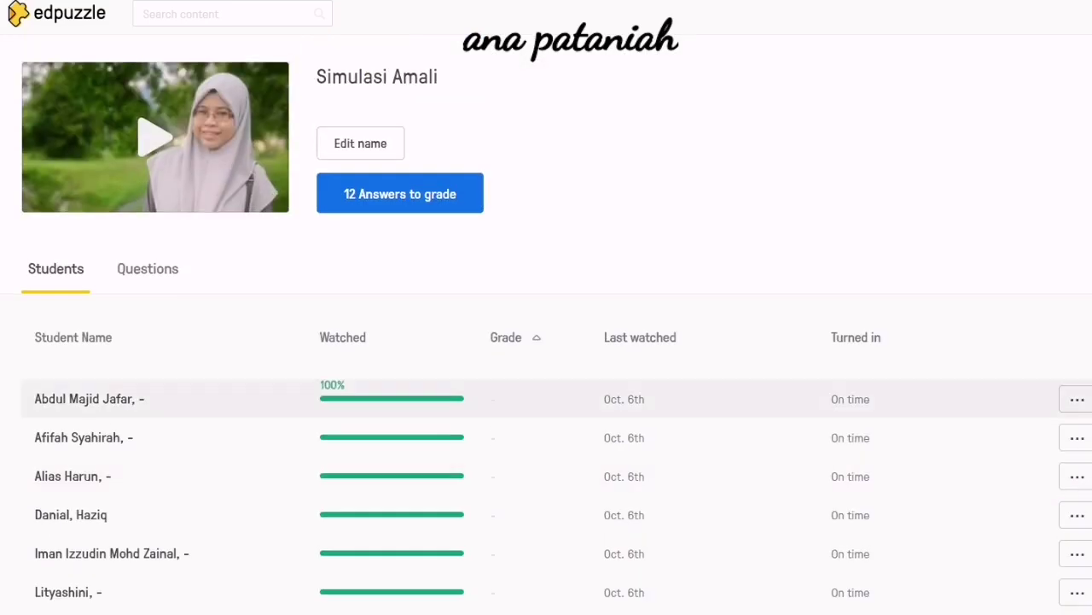
{"action": "scroll", "coordinate": [546, 324], "scroll_direction": "down", "scroll_amount": 2}
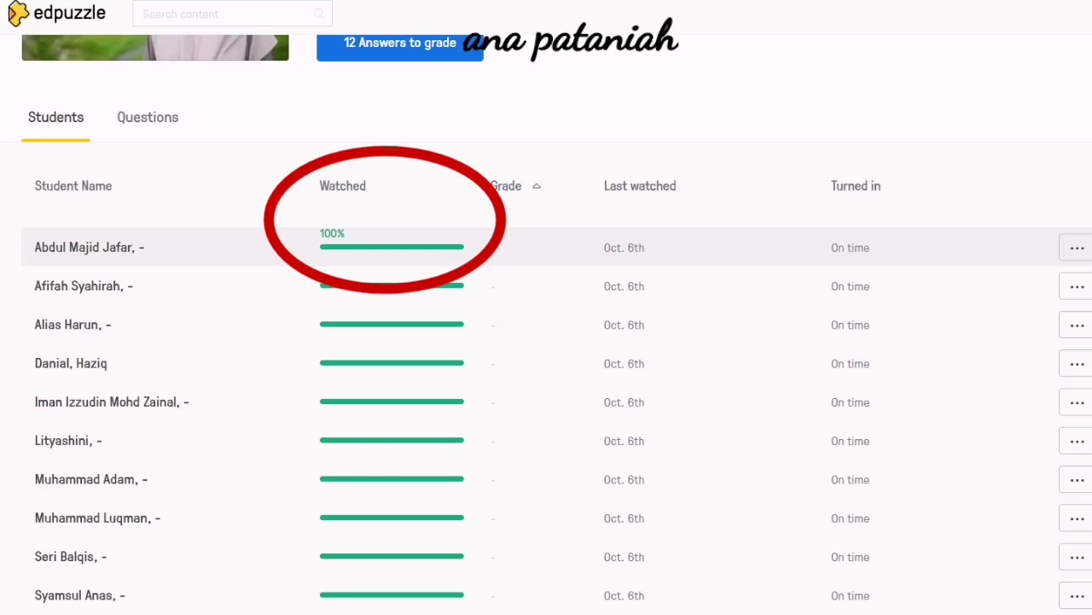
{"action": "scroll", "coordinate": [546, 286], "scroll_direction": "down", "scroll_amount": 2}
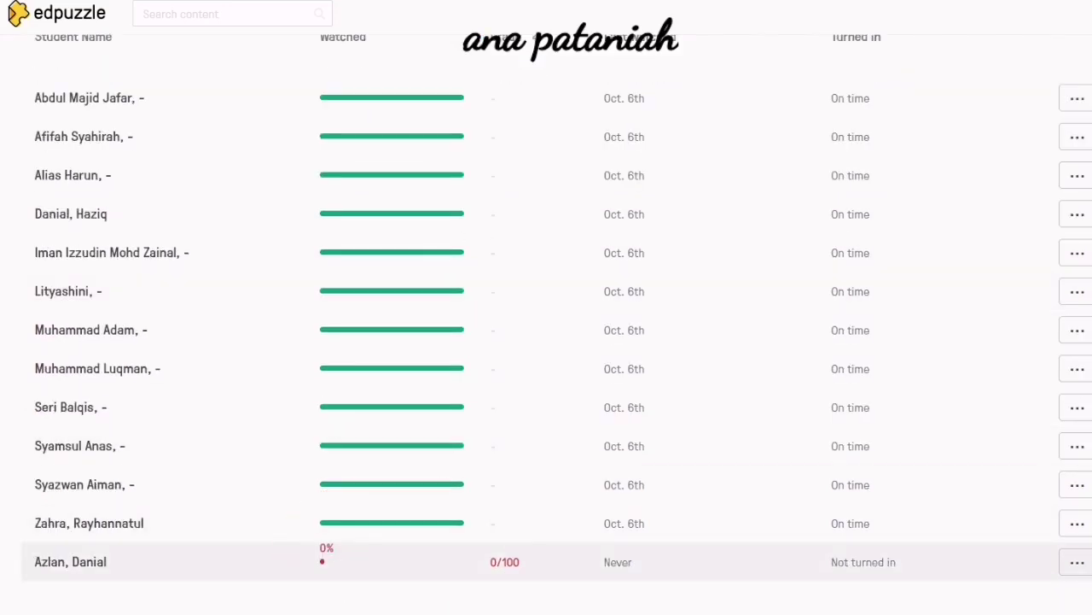
{"action": "scroll", "coordinate": [546, 342], "scroll_direction": "up", "scroll_amount": 3}
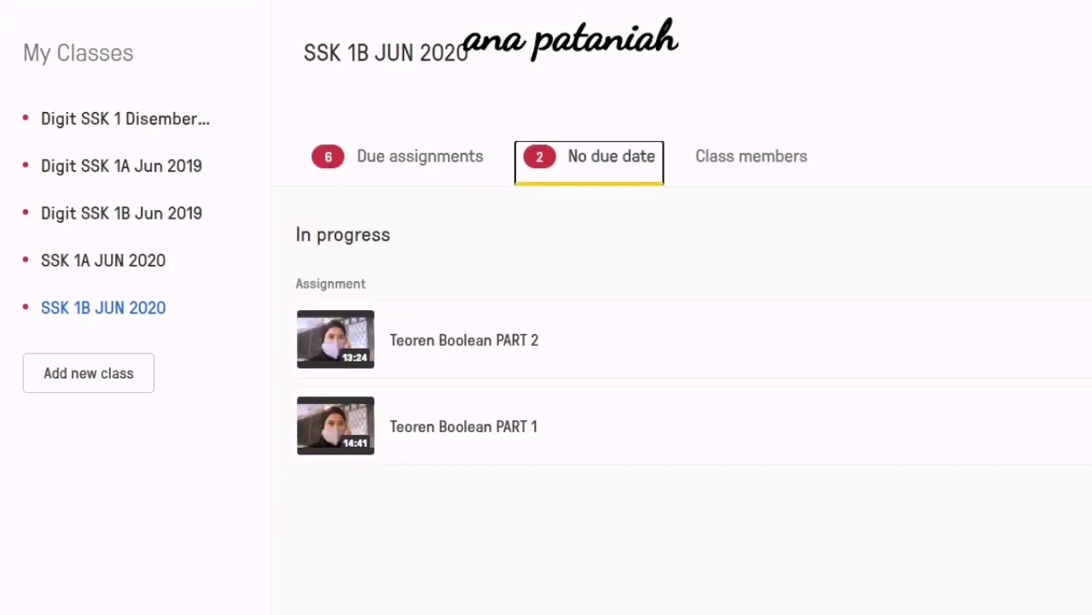
Open Pemasangan Litar Logik Asas from SSK 1B JUN 2020 and view one student's answers.
{"action": "left_click", "coordinate": [398, 162]}
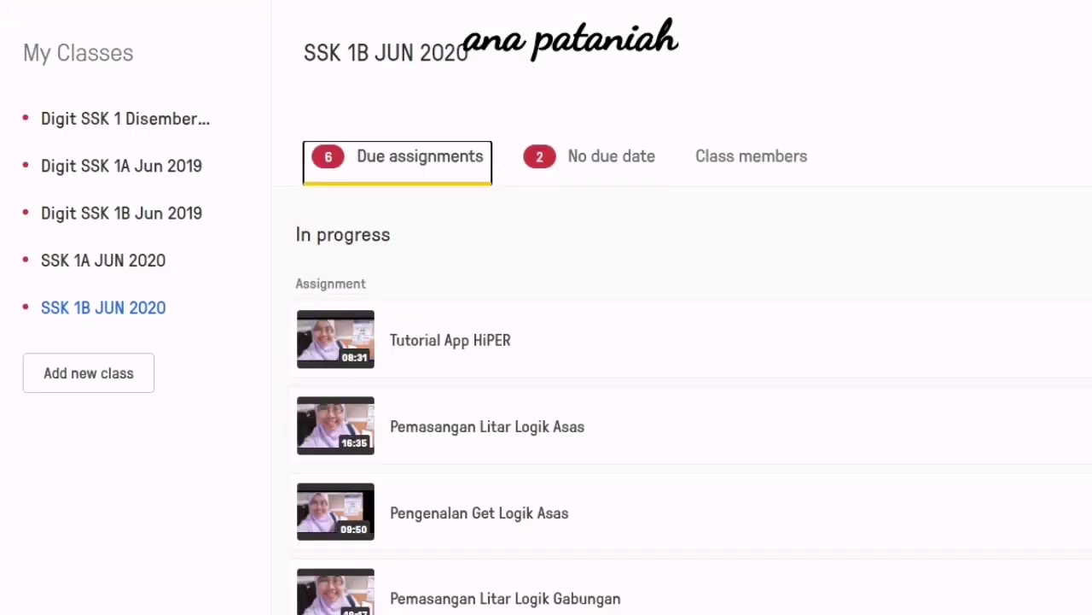
{"action": "left_click", "coordinate": [487, 426]}
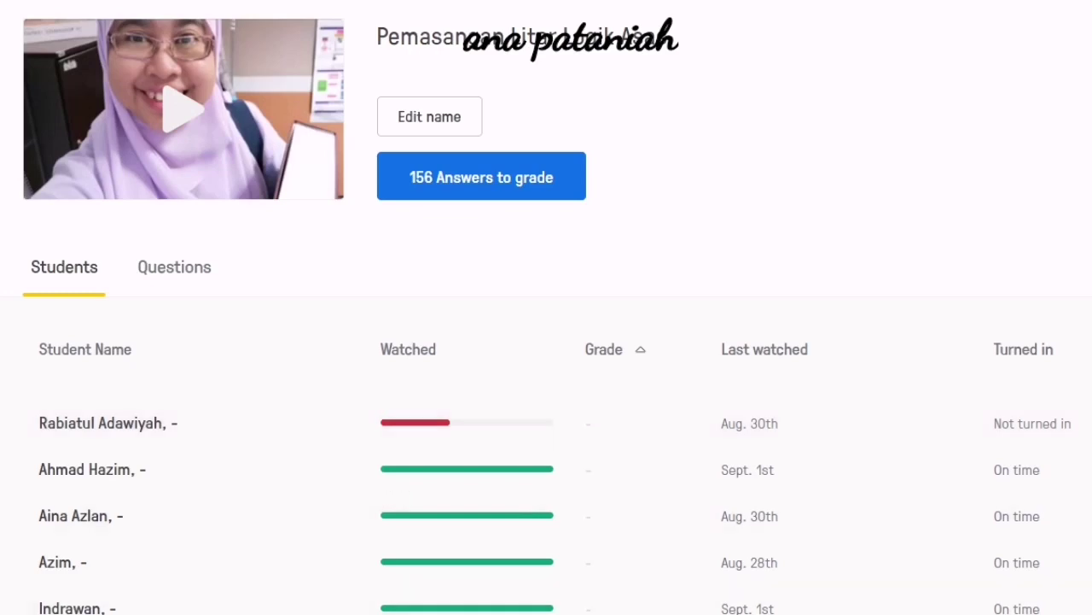
{"action": "scroll", "coordinate": [546, 342], "scroll_direction": "down", "scroll_amount": 3}
{"action": "scroll", "coordinate": [546, 342], "scroll_direction": "up", "scroll_amount": 3}
{"action": "scroll", "coordinate": [546, 342], "scroll_direction": "down", "scroll_amount": 3}
{"action": "scroll", "coordinate": [547, 341], "scroll_direction": "up", "scroll_amount": 3}
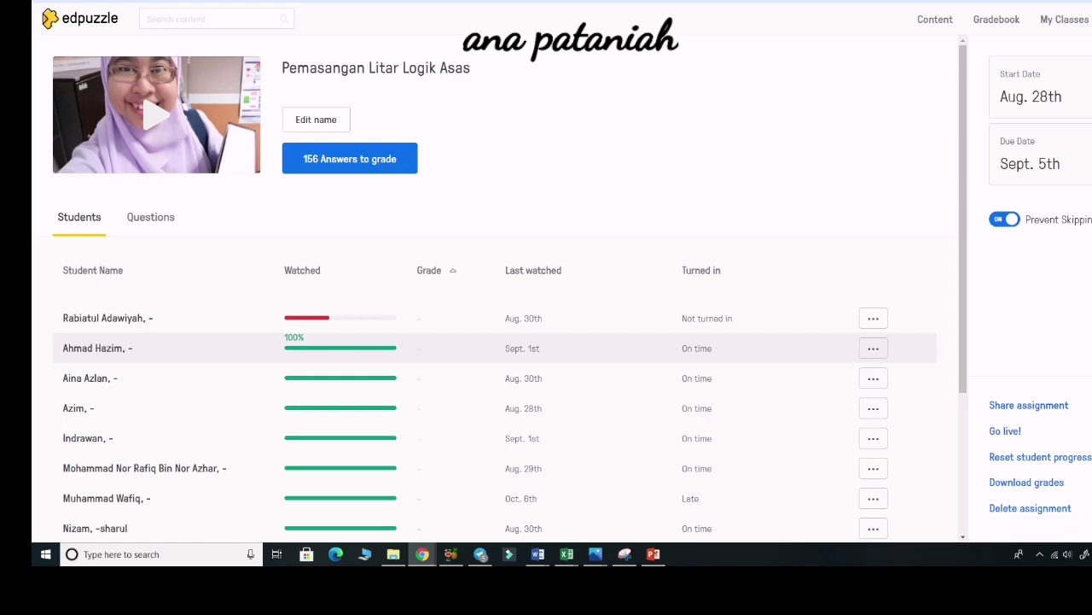
{"action": "left_click", "coordinate": [97, 348]}
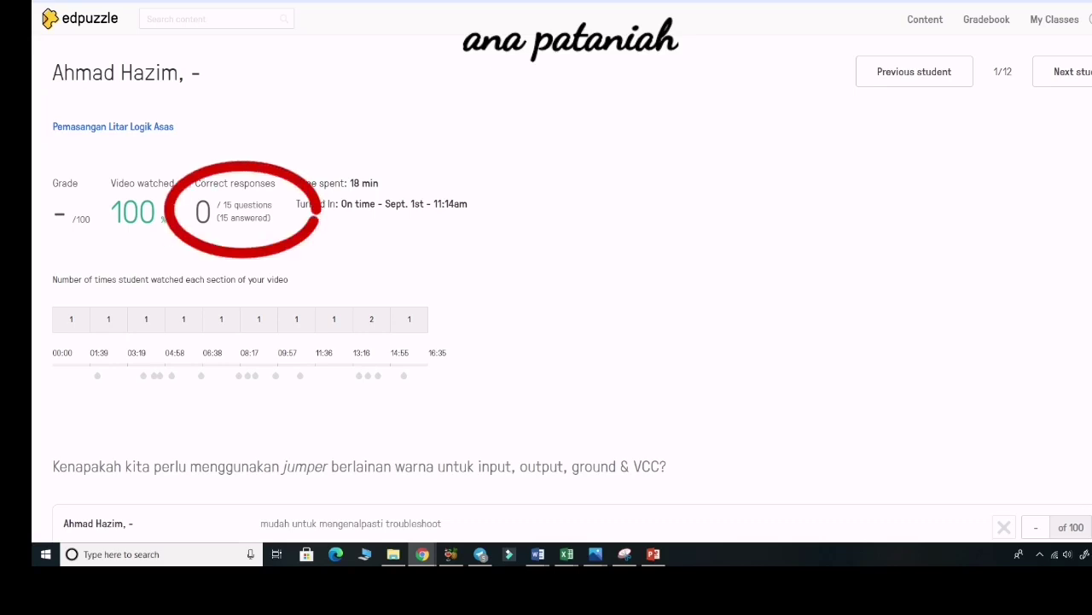
Review the student's question count and time spent, then give the first answer full marks.
{"action": "left_click_drag", "start_coordinate": [224, 205], "coordinate": [378, 183]}
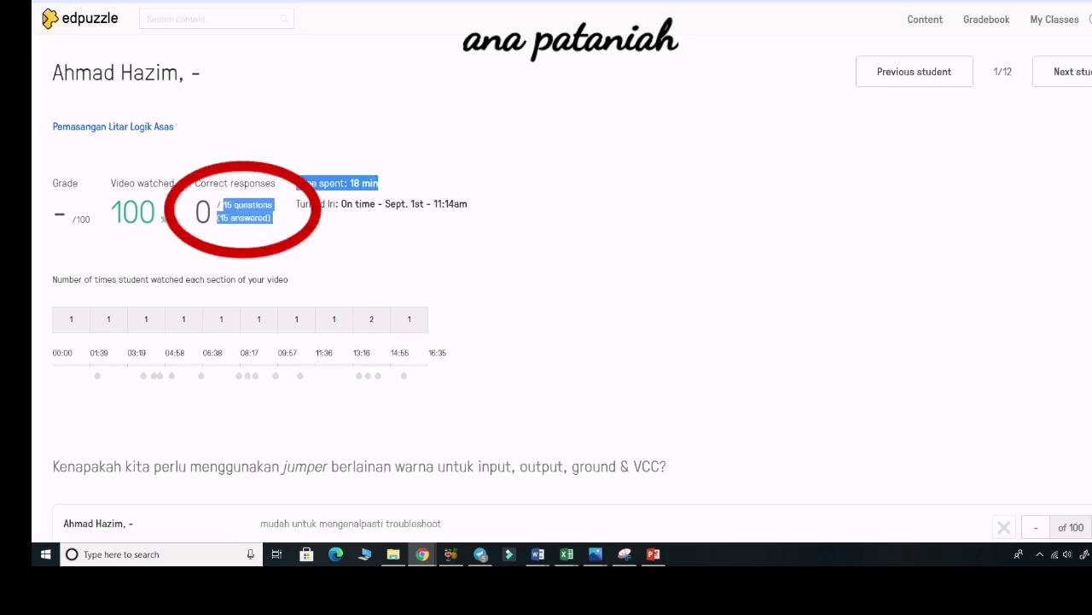
{"action": "left_click", "coordinate": [384, 186]}
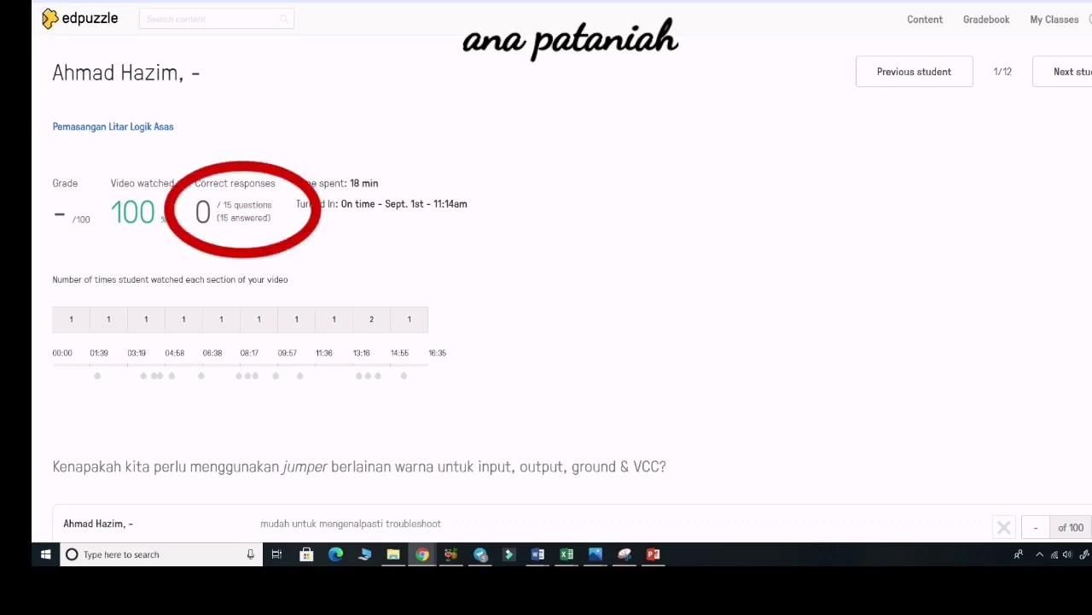
{"action": "scroll", "coordinate": [546, 282], "scroll_direction": "down", "scroll_amount": 3}
{"action": "scroll", "coordinate": [546, 282], "scroll_direction": "up", "scroll_amount": 3}
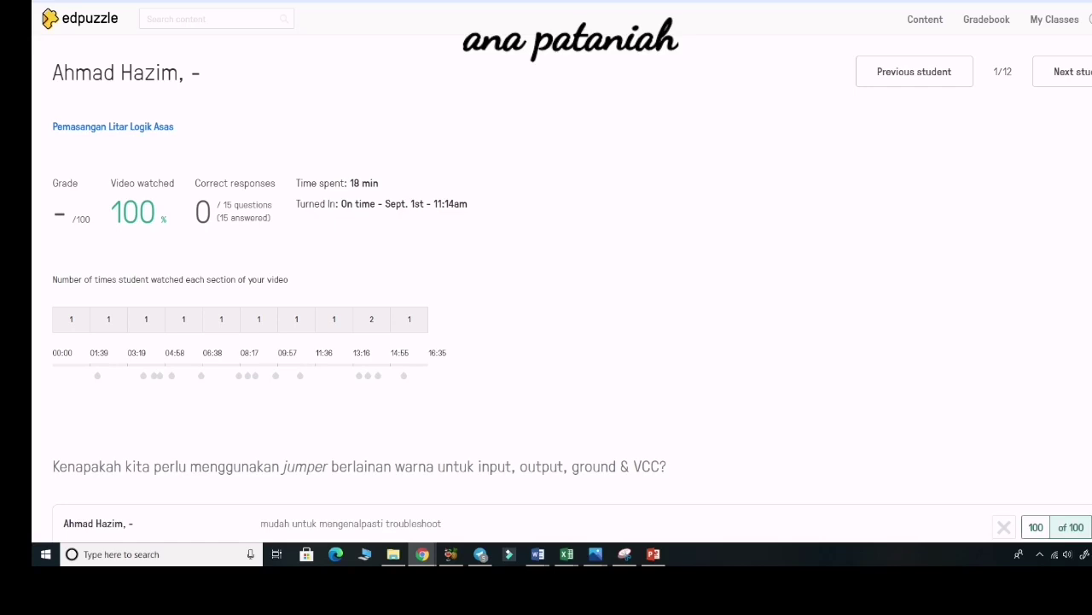
{"action": "scroll", "coordinate": [547, 281], "scroll_direction": "down", "scroll_amount": 2}
{"action": "scroll", "coordinate": [546, 281], "scroll_direction": "down", "scroll_amount": 5}
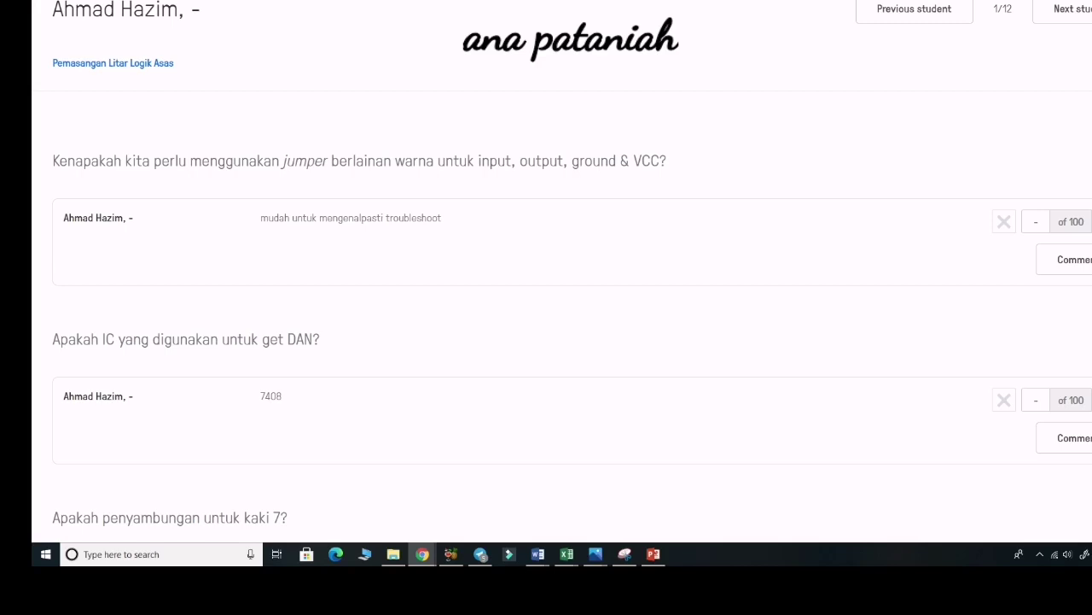
{"action": "left_click", "coordinate": [1091, 222]}
Score the IC bread-board tips answer 80 and the 'Nyatakan tujuan' answer 70.
{"action": "scroll", "coordinate": [564, 316], "scroll_direction": "down", "scroll_amount": 5}
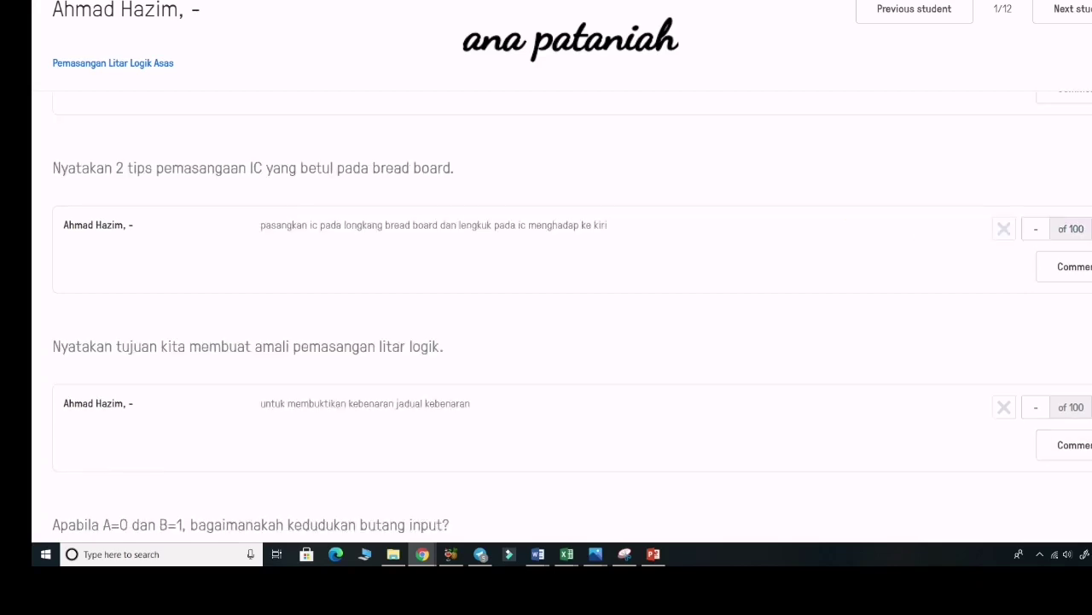
{"action": "left_click", "coordinate": [1036, 229]}
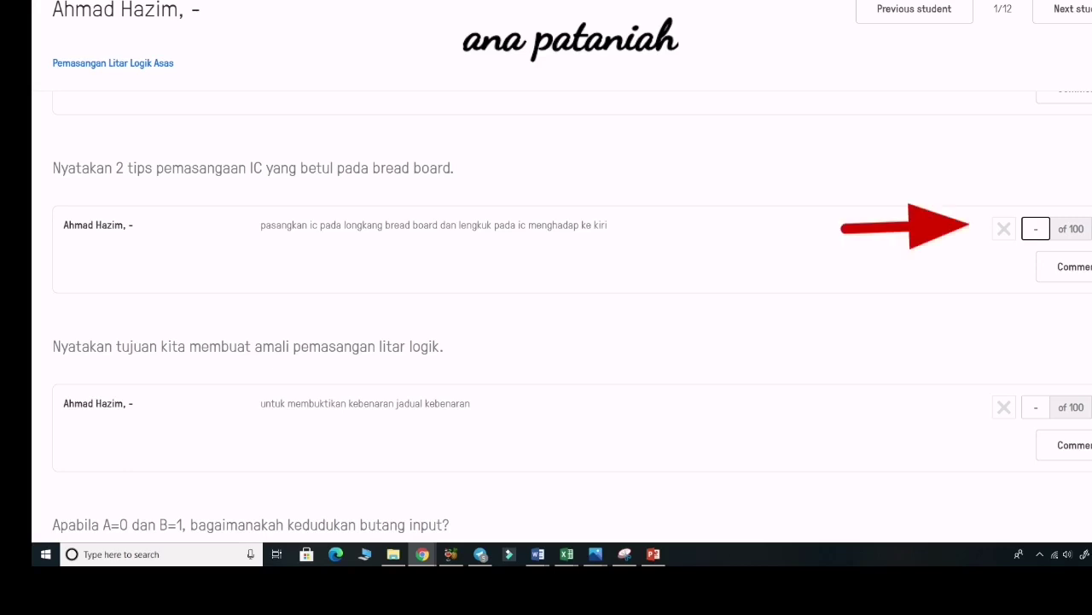
{"action": "type", "text": "80"}
{"action": "double_click", "coordinate": [1036, 228]}
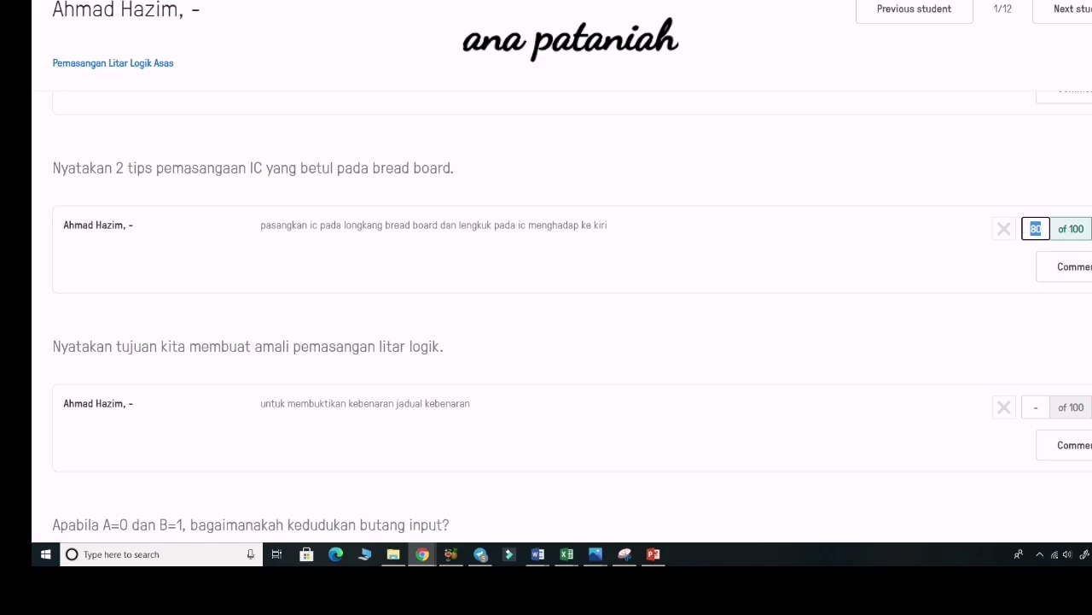
{"action": "left_click", "coordinate": [1036, 407]}
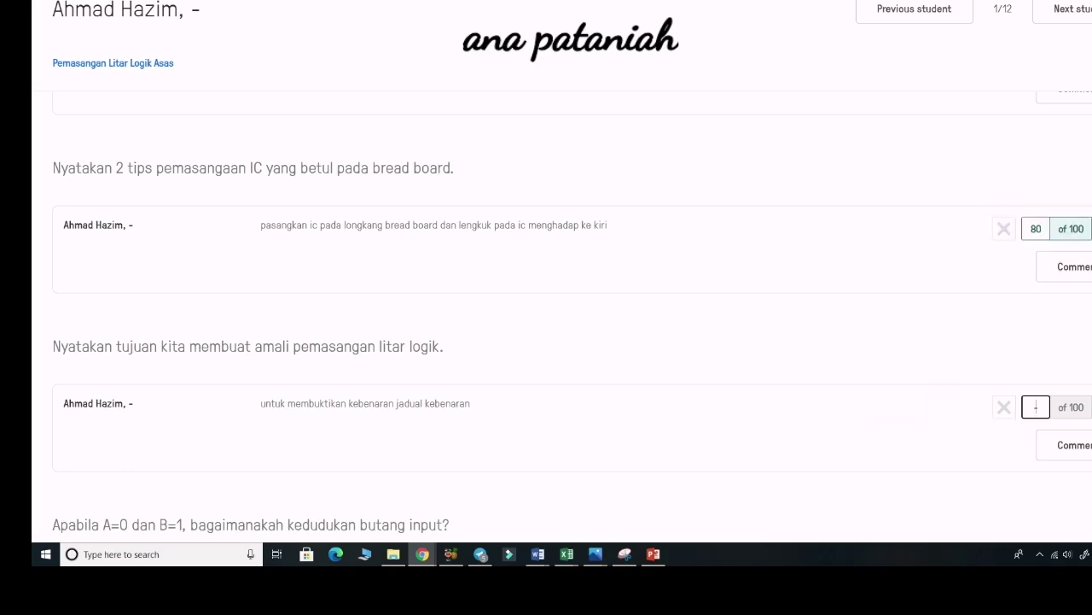
{"action": "type", "text": "70"}
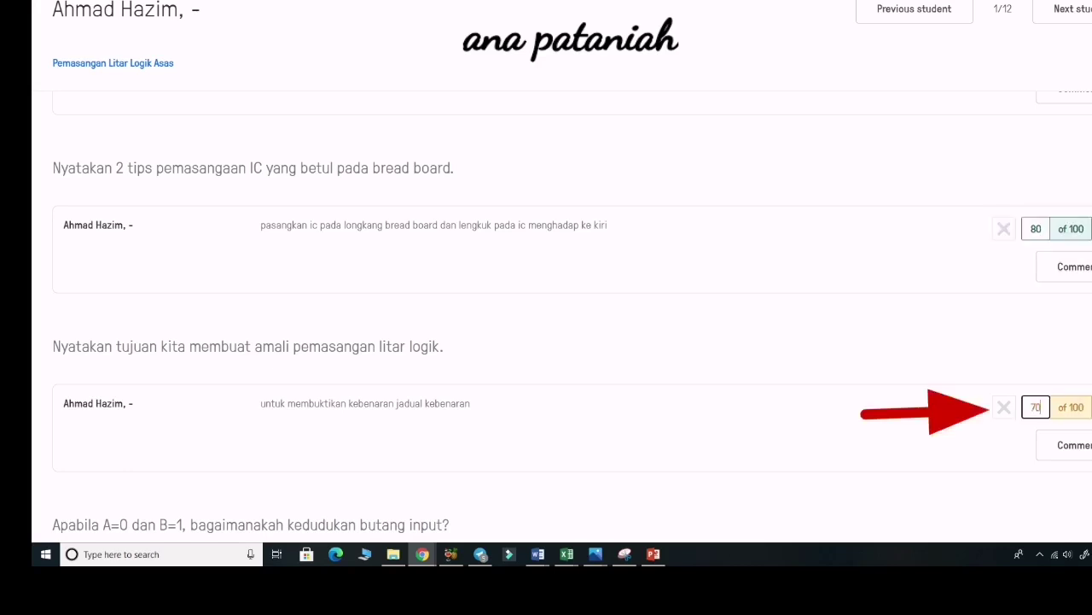
{"action": "key", "text": "Return"}
{"action": "scroll", "coordinate": [546, 316], "scroll_direction": "down", "scroll_amount": 5}
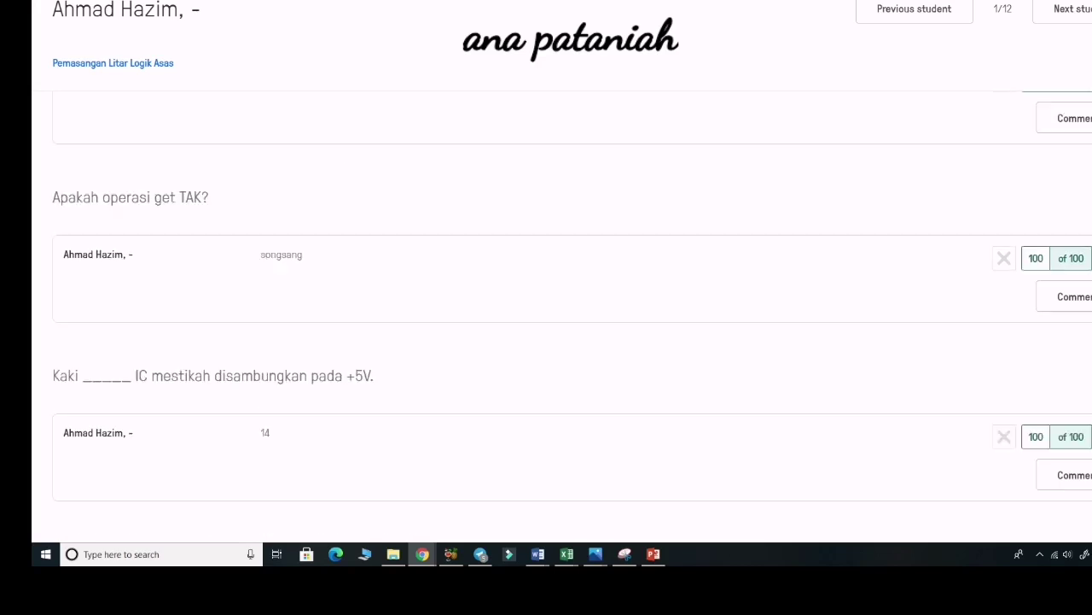
{"action": "scroll", "coordinate": [546, 315], "scroll_direction": "up", "scroll_amount": 10}
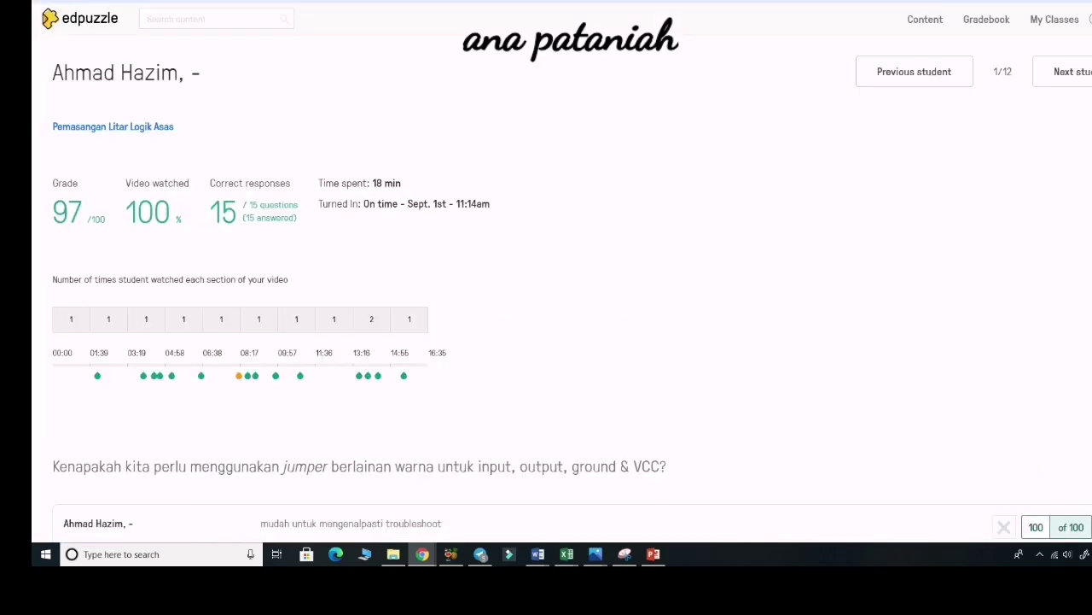
Back on the assignment's student list, download the grades as an Excel spreadsheet.
{"action": "left_click", "coordinate": [113, 127]}
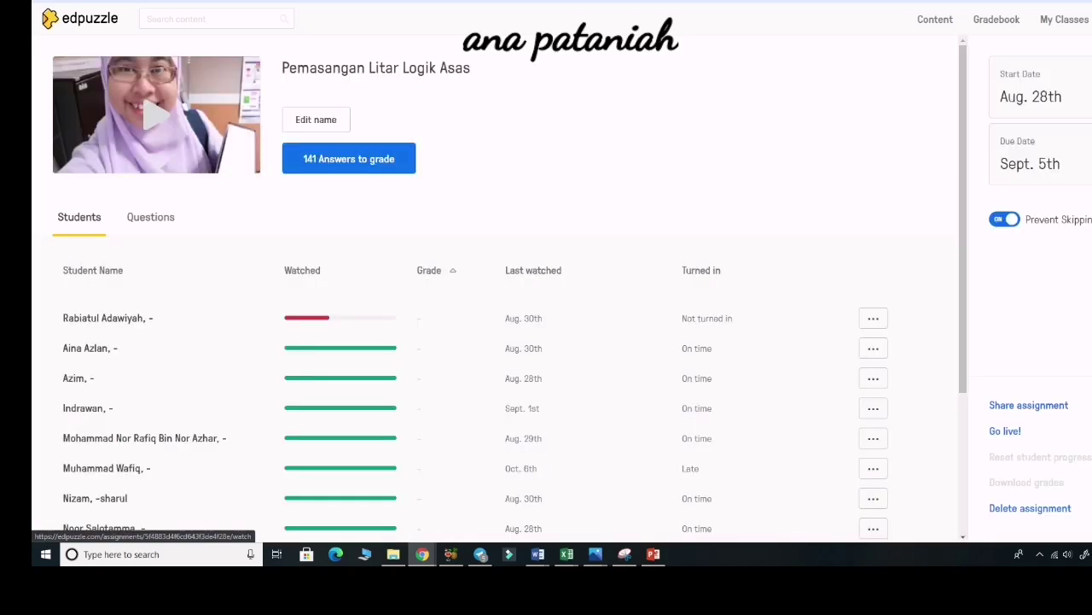
{"action": "scroll", "coordinate": [113, 126], "scroll_direction": "down", "scroll_amount": 1}
{"action": "scroll", "coordinate": [341, 256], "scroll_direction": "down", "scroll_amount": 2}
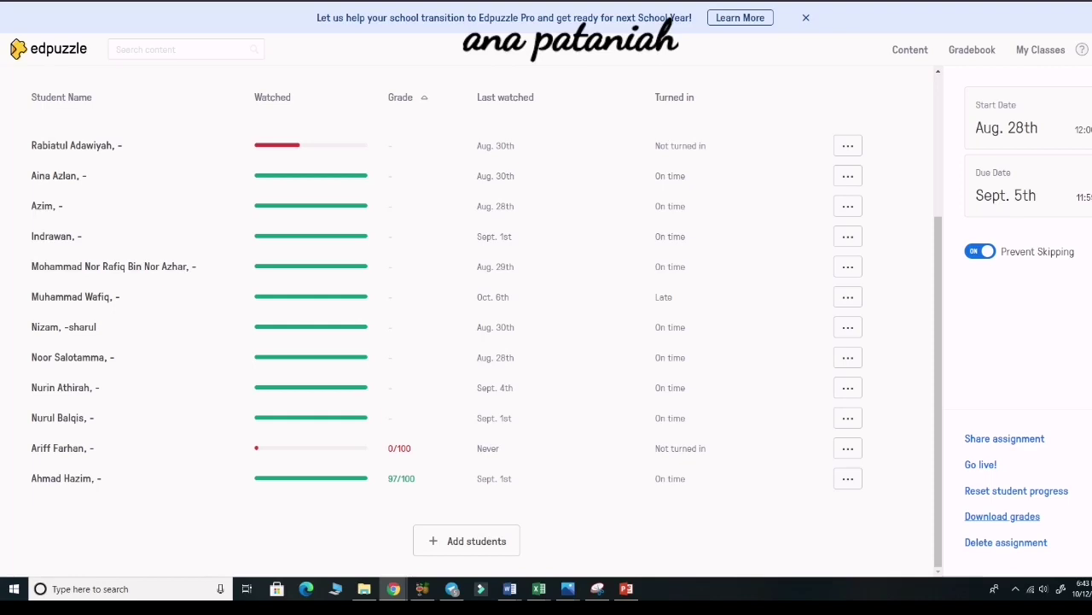
{"action": "left_click", "coordinate": [1002, 516]}
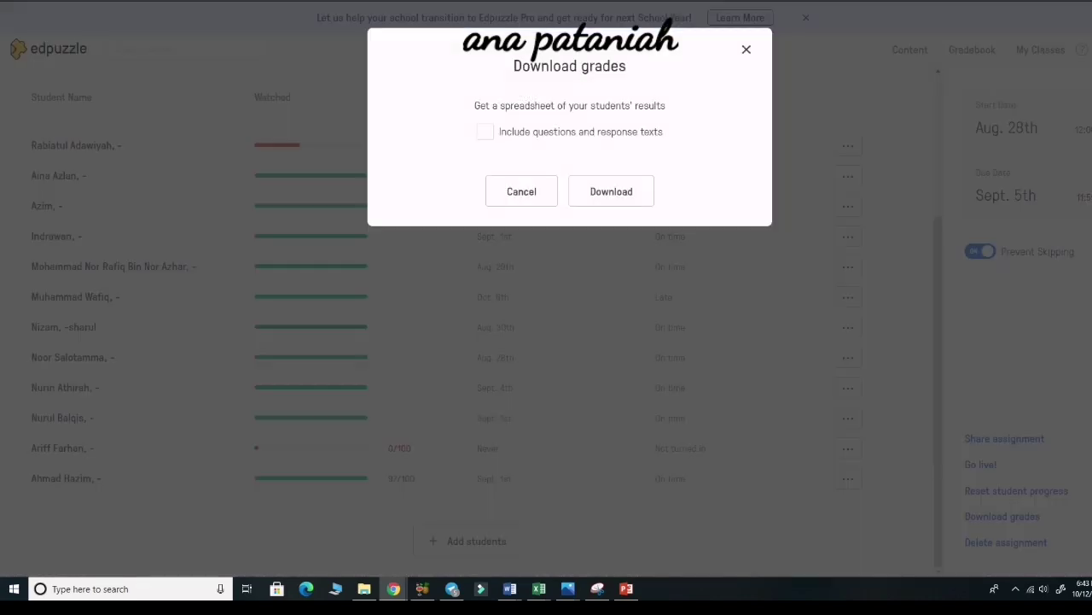
{"action": "left_click", "coordinate": [611, 191]}
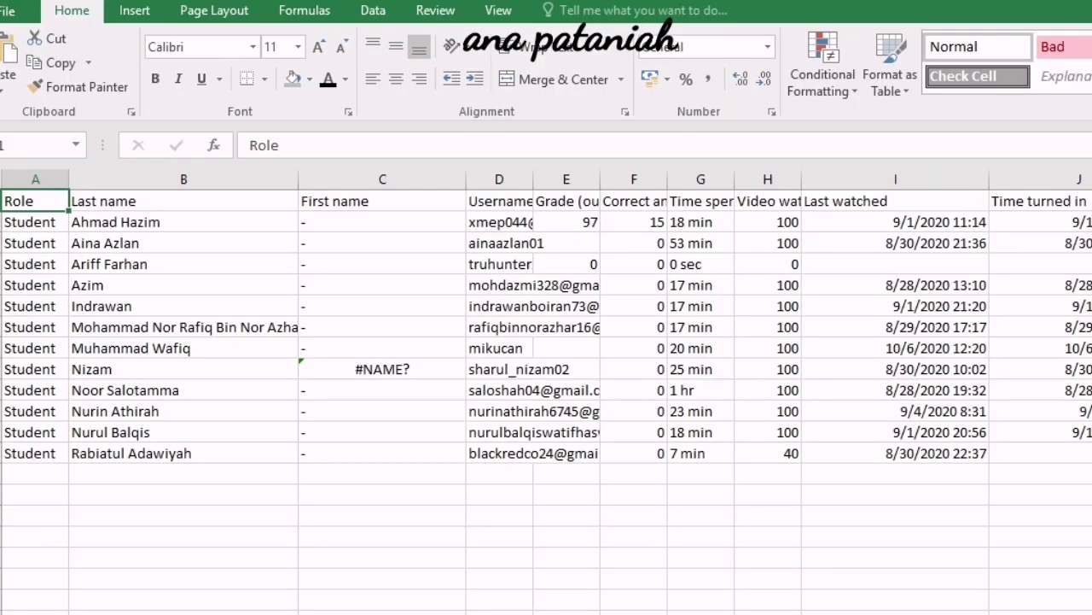
Widen columns D, E and F so the usernames and headers show fully.
{"action": "left_click_drag", "start_coordinate": [30, 221], "coordinate": [30, 453]}
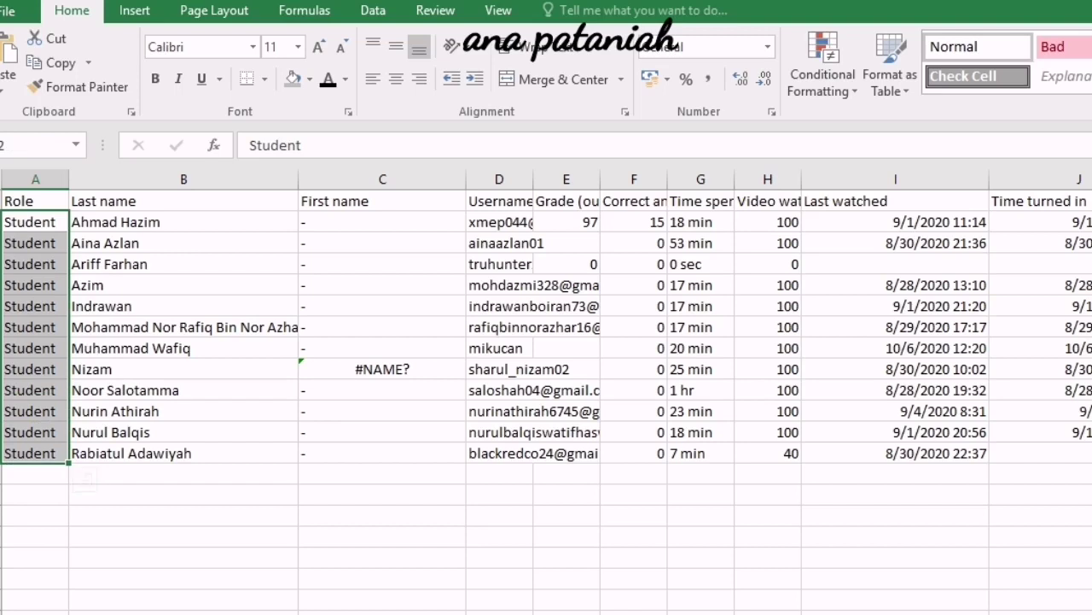
{"action": "left_click_drag", "start_coordinate": [116, 222], "coordinate": [468, 436]}
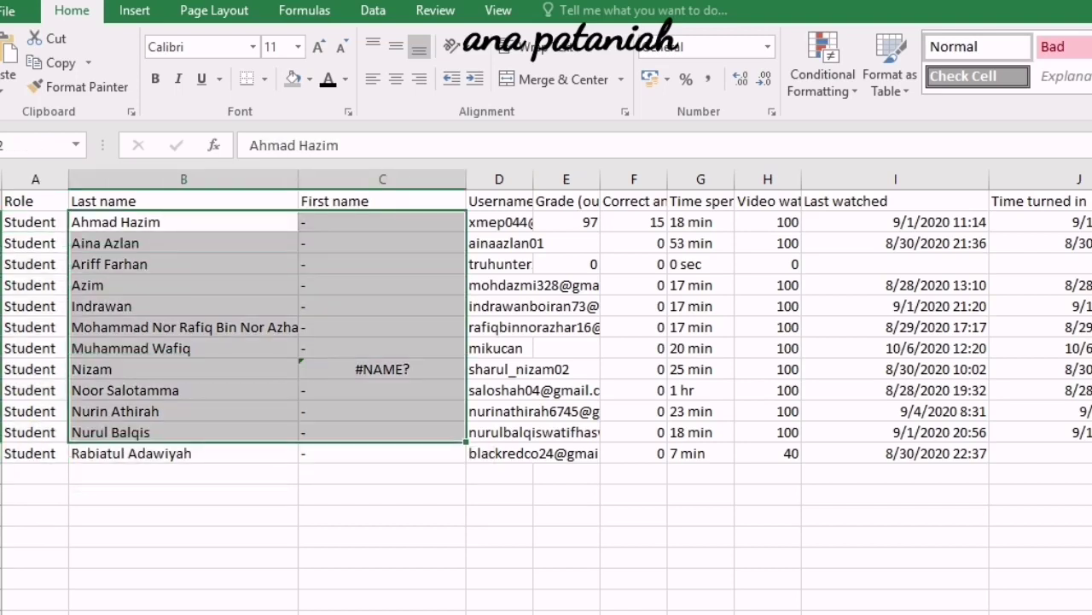
{"action": "left_click_drag", "start_coordinate": [533, 179], "coordinate": [681, 179]}
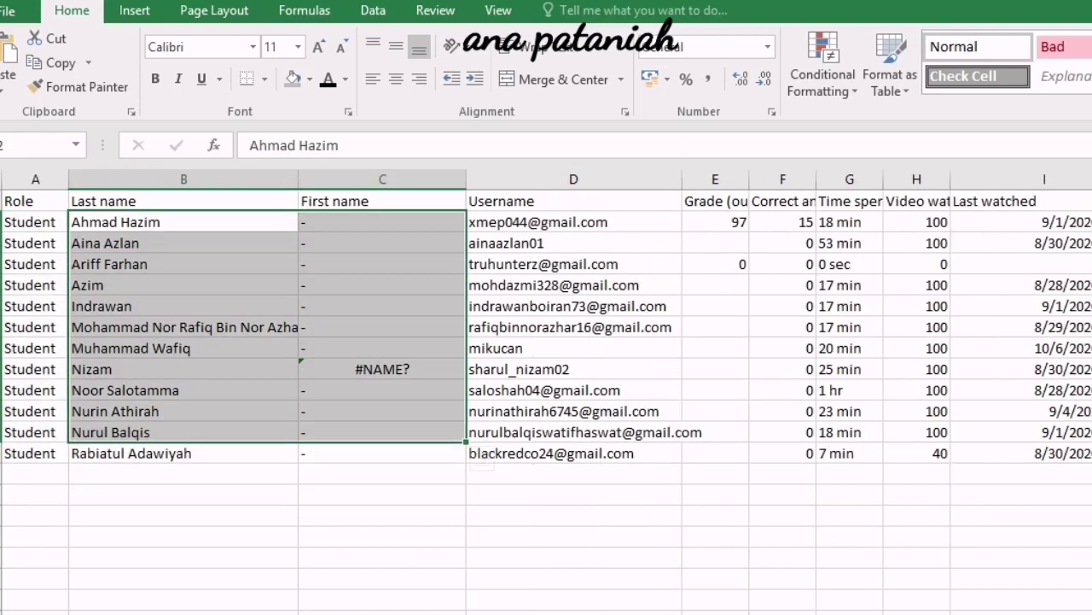
{"action": "left_click_drag", "start_coordinate": [749, 179], "coordinate": [792, 180]}
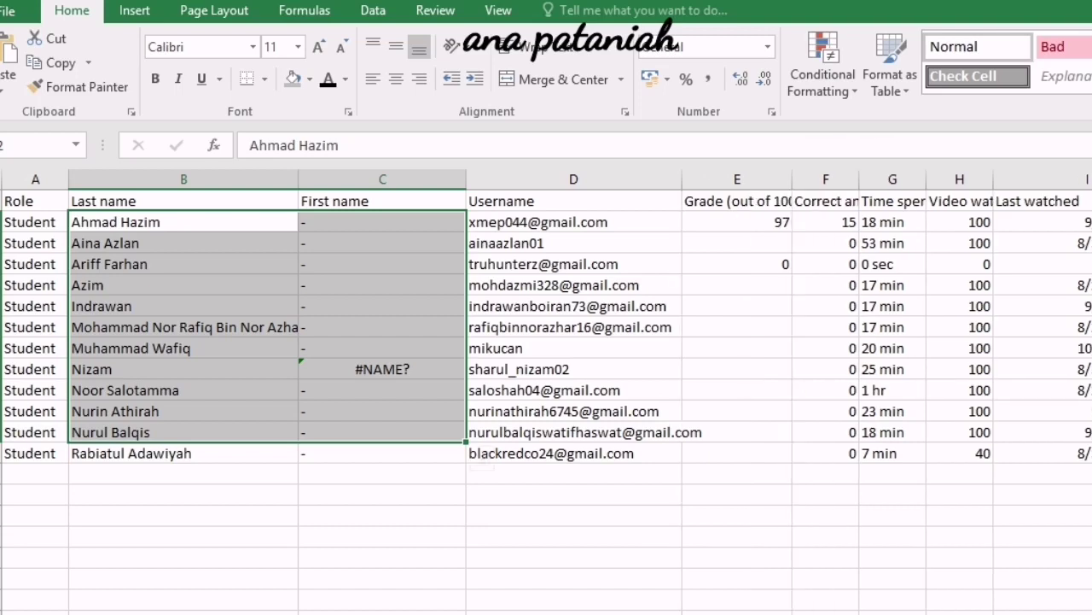
{"action": "left_click", "coordinate": [737, 222]}
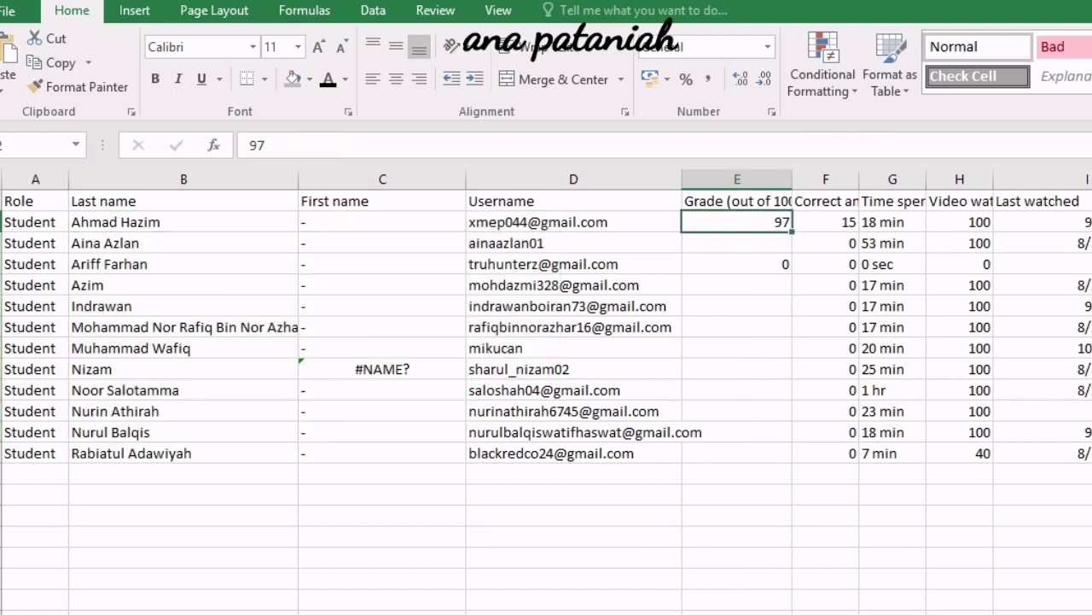
{"action": "left_click_drag", "start_coordinate": [738, 222], "coordinate": [738, 453]}
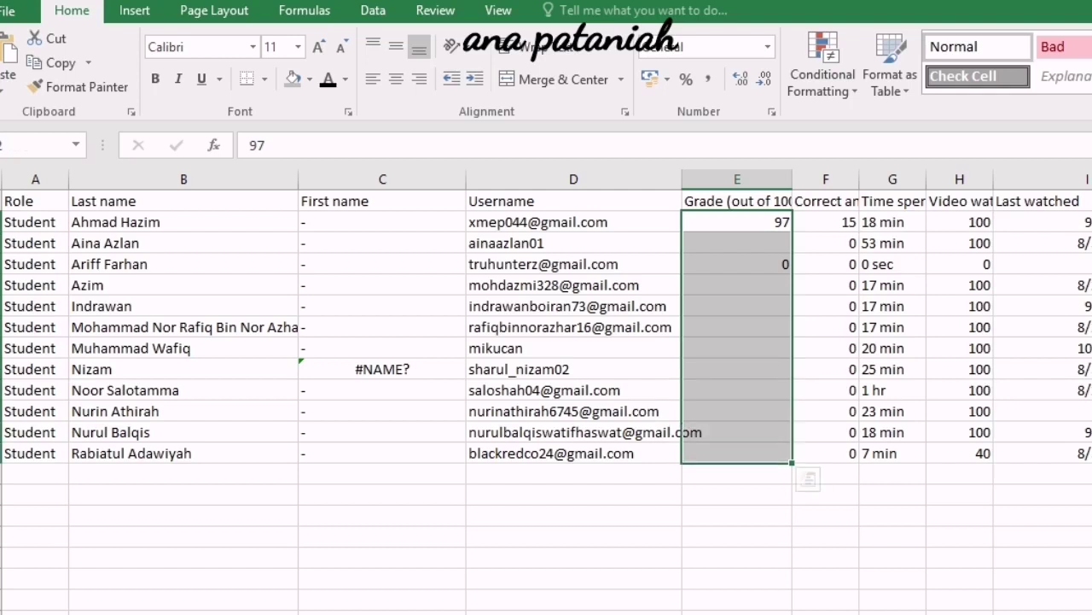
{"action": "left_click", "coordinate": [826, 222]}
{"action": "left_click_drag", "start_coordinate": [859, 180], "coordinate": [920, 179]}
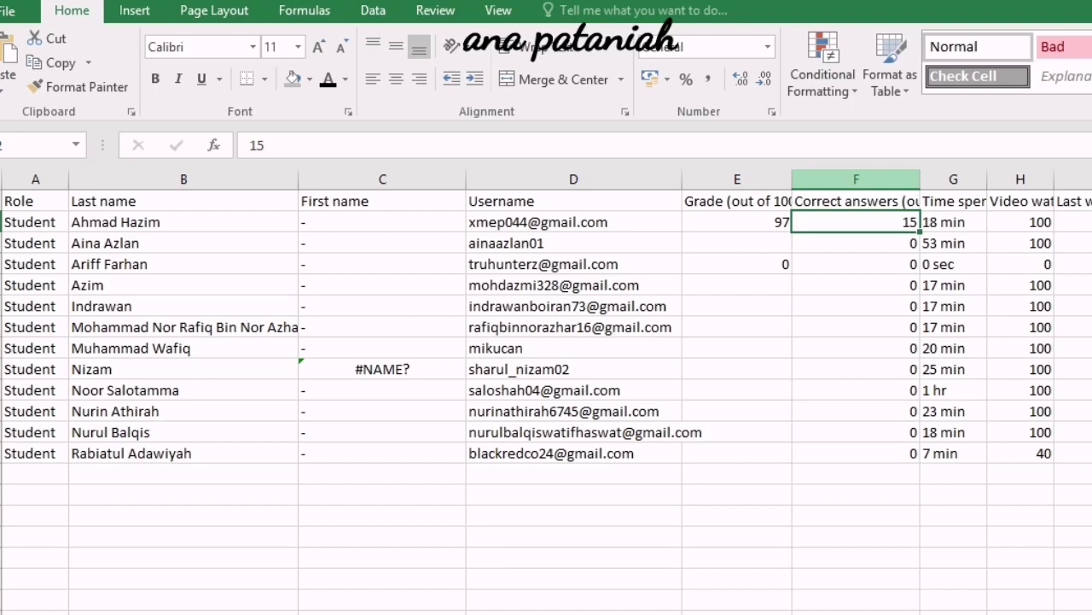
Wrap the header row text onto several lines.
{"action": "left_click", "coordinate": [857, 200]}
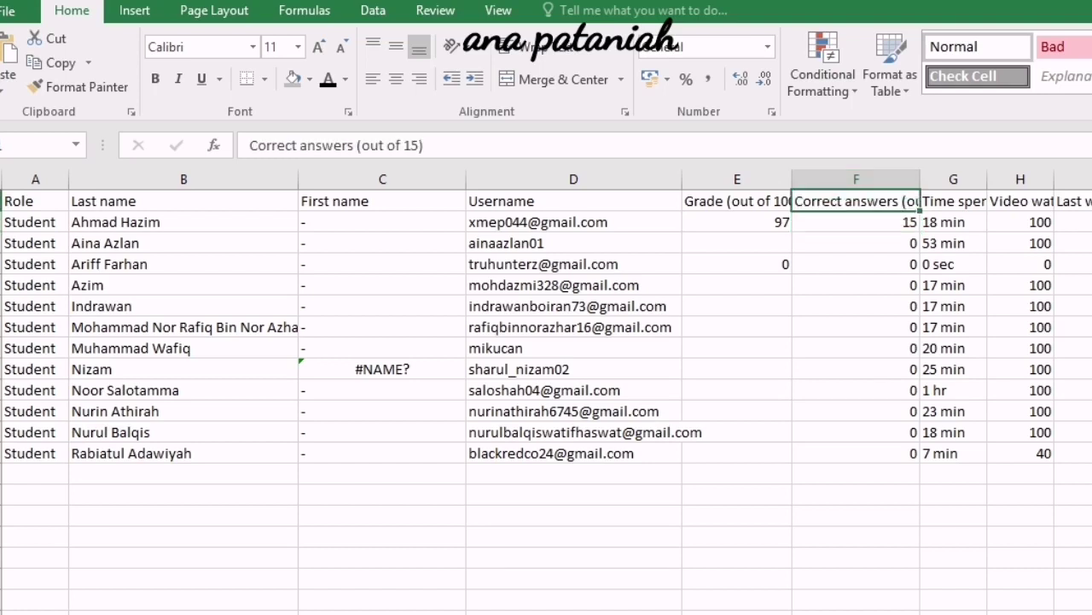
{"action": "left_click", "coordinate": [1, 201]}
{"action": "left_click", "coordinate": [539, 47]}
Centre the Correct answers (F) and Video watched (H) columns.
{"action": "left_click", "coordinate": [856, 307]}
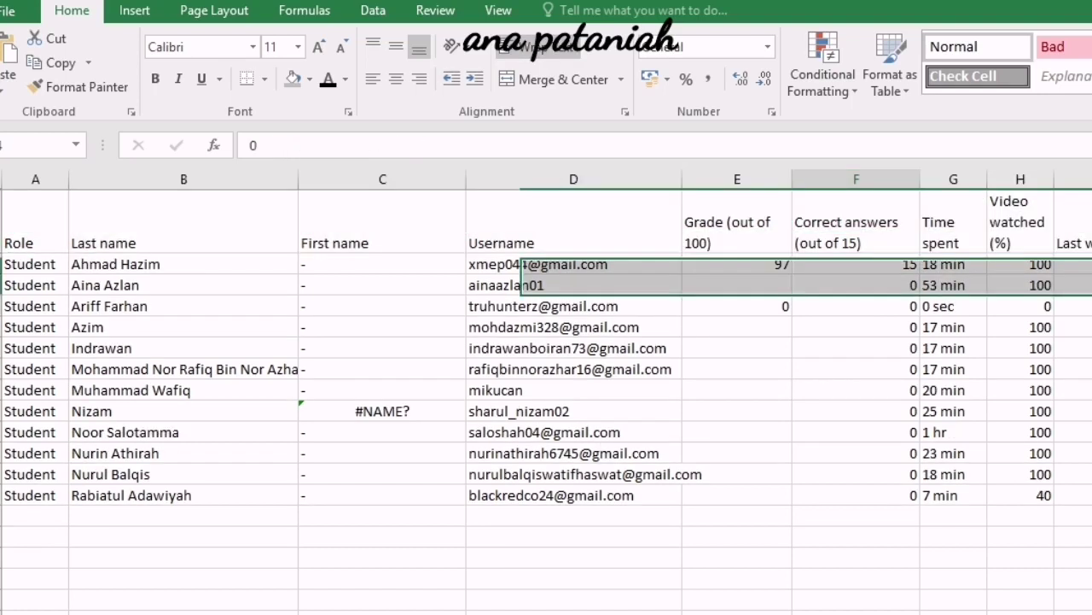
{"action": "left_click", "coordinate": [856, 179]}
{"action": "left_click", "coordinate": [396, 78]}
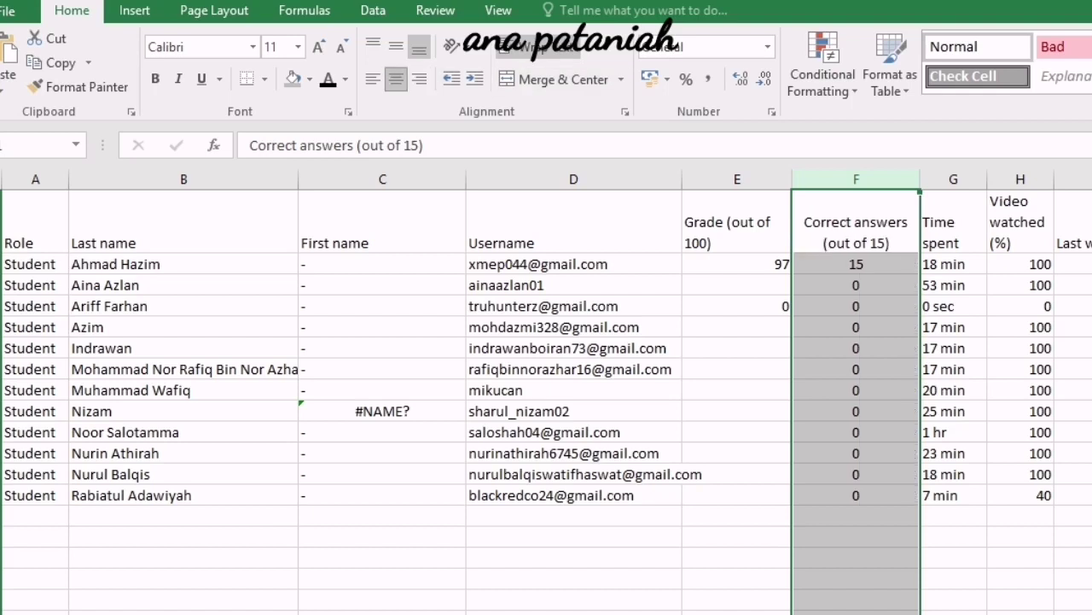
{"action": "left_click", "coordinate": [737, 264]}
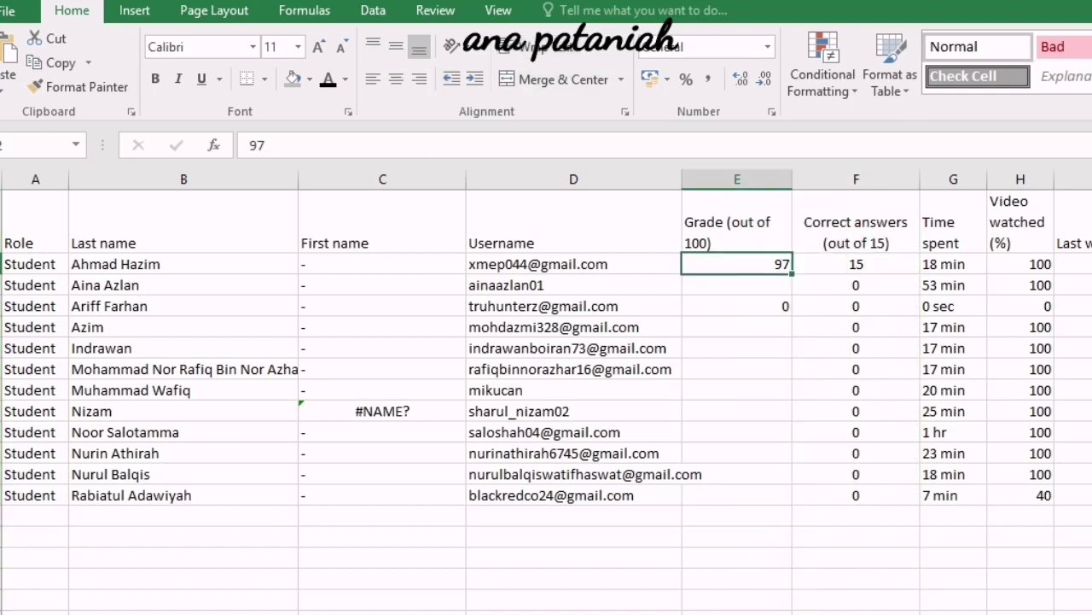
{"action": "left_click", "coordinate": [1020, 265]}
{"action": "left_click", "coordinate": [1020, 179]}
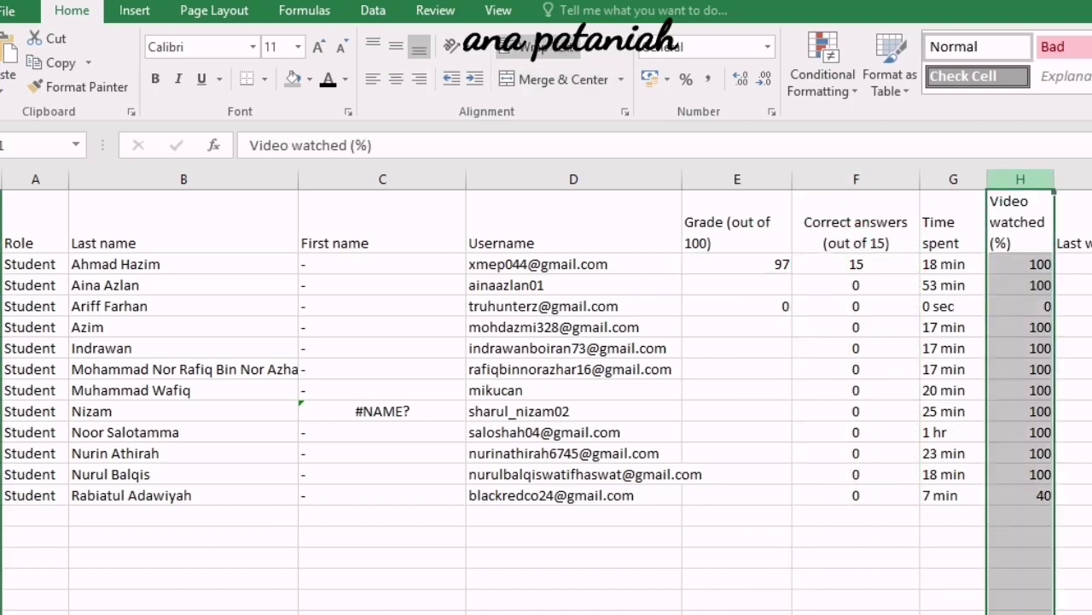
{"action": "left_click", "coordinate": [396, 79]}
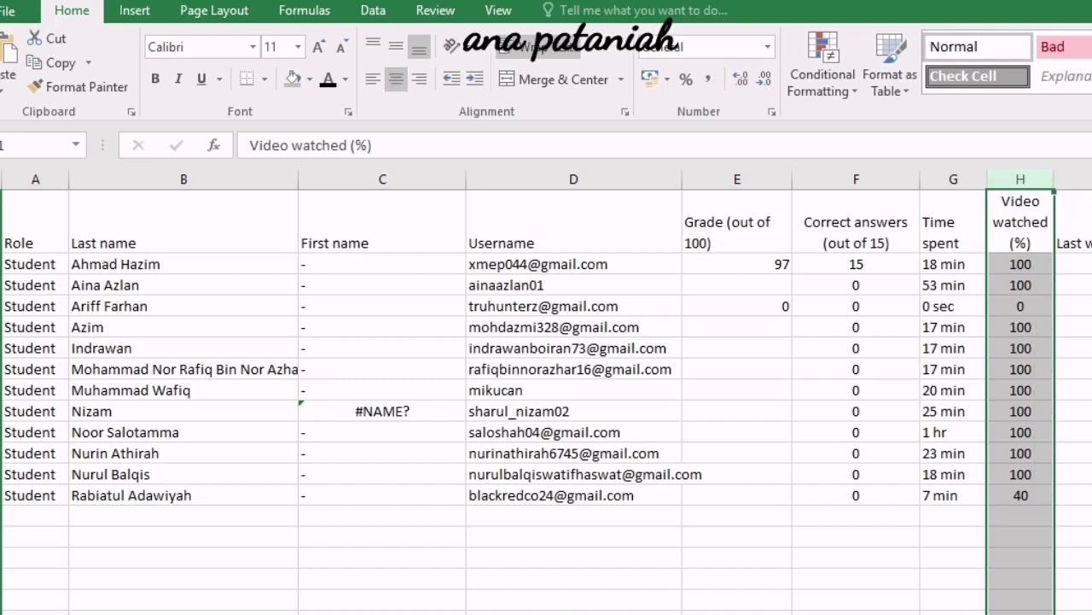
{"action": "left_click", "coordinate": [1020, 495]}
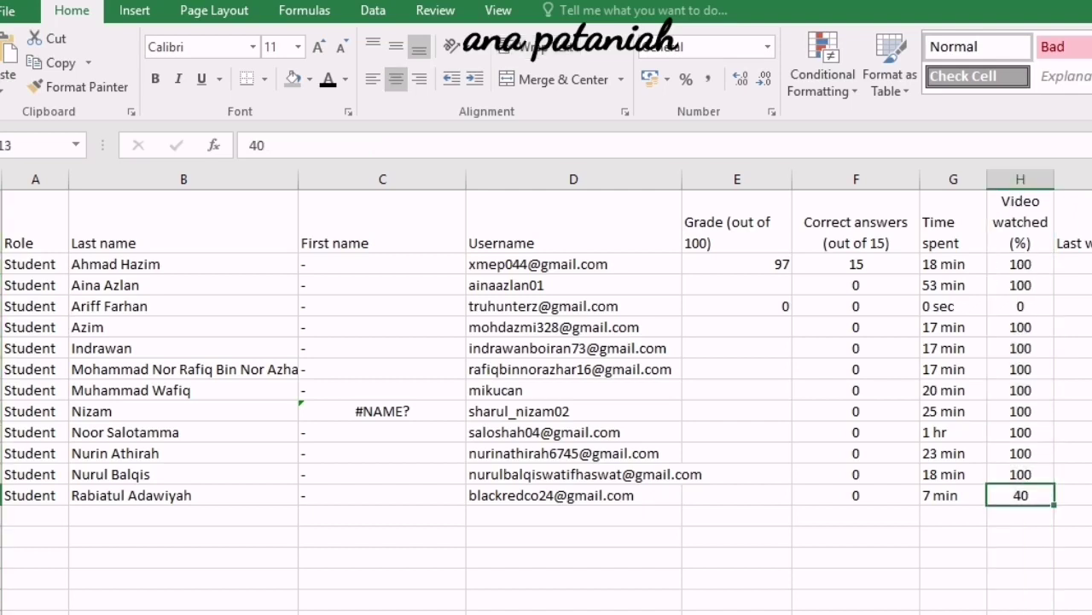
{"action": "left_click", "coordinate": [1073, 179]}
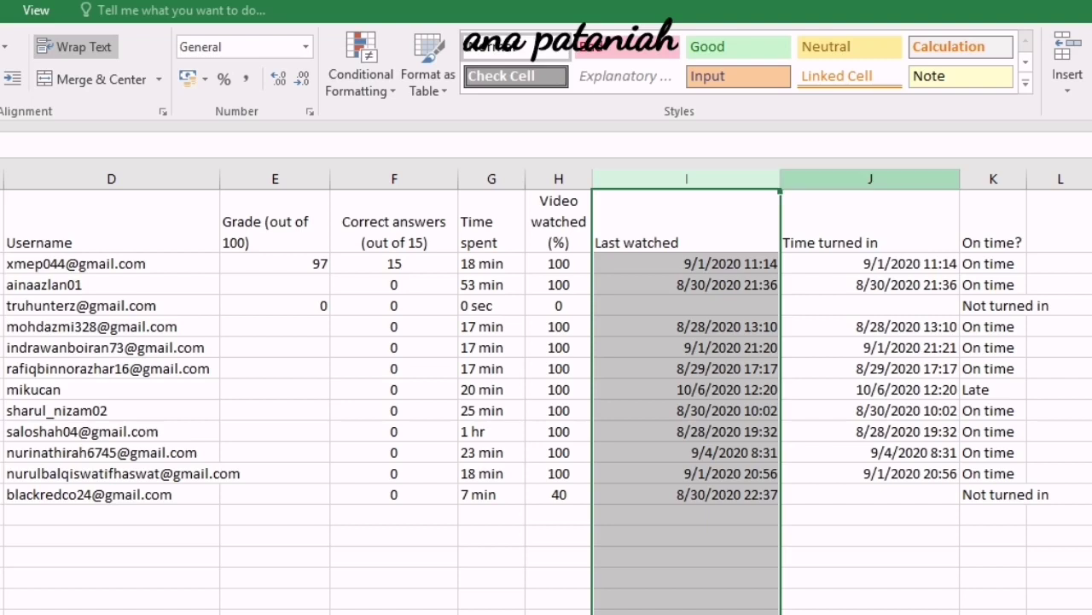
Centre the Time turned in and Last watched columns.
{"action": "left_click", "coordinate": [871, 179]}
{"action": "left_click", "coordinate": [0, 79]}
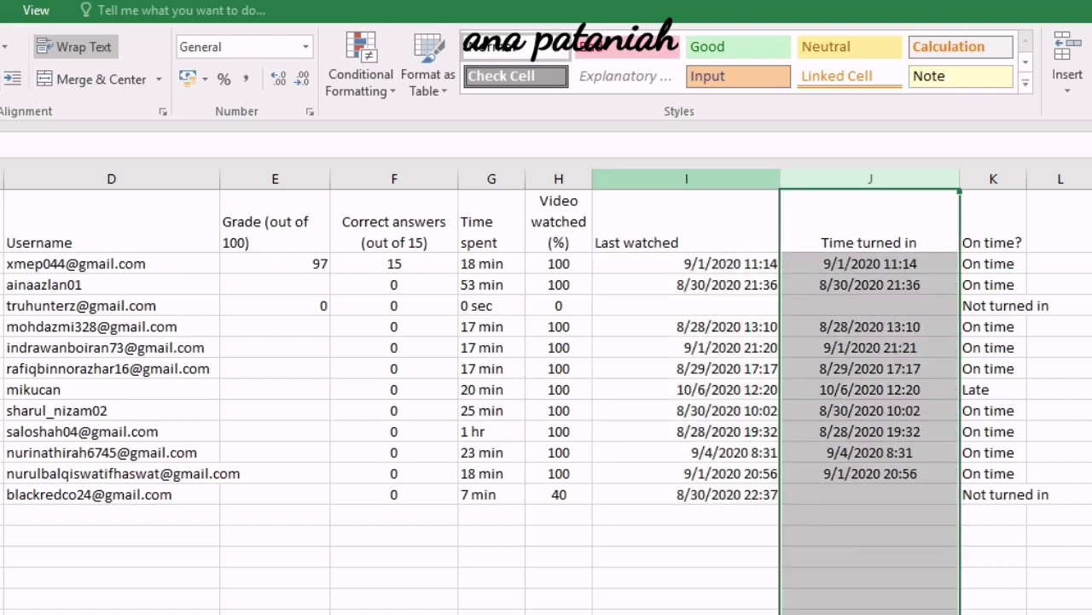
{"action": "left_click", "coordinate": [687, 179]}
{"action": "left_click", "coordinate": [0, 78]}
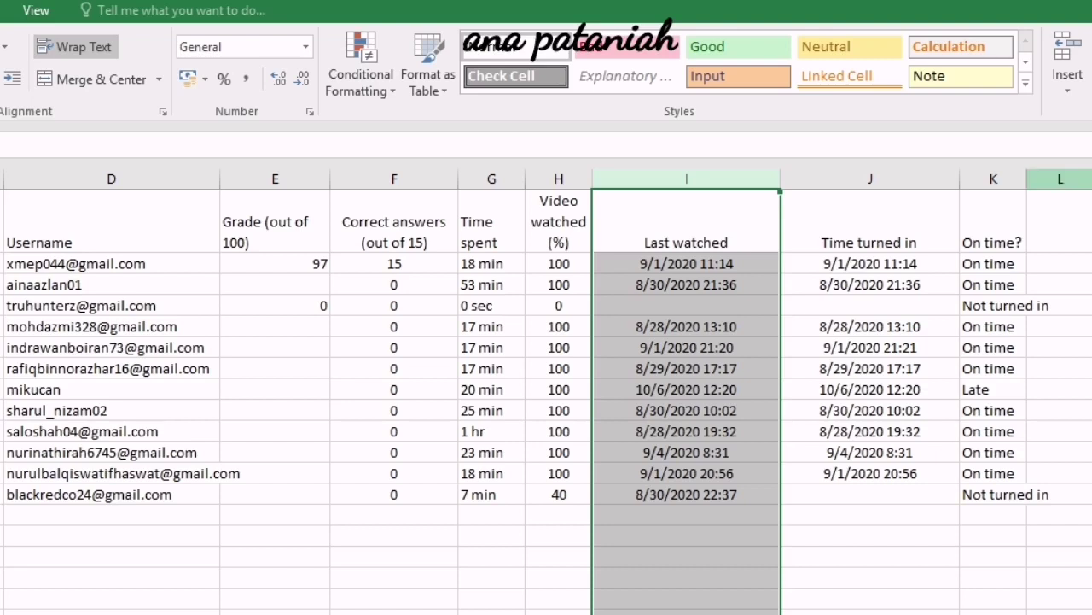
Widen the On time? column to a width of 22.
{"action": "left_click_drag", "start_coordinate": [1027, 178], "coordinate": [1091, 178]}
{"action": "left_click", "coordinate": [1043, 224]}
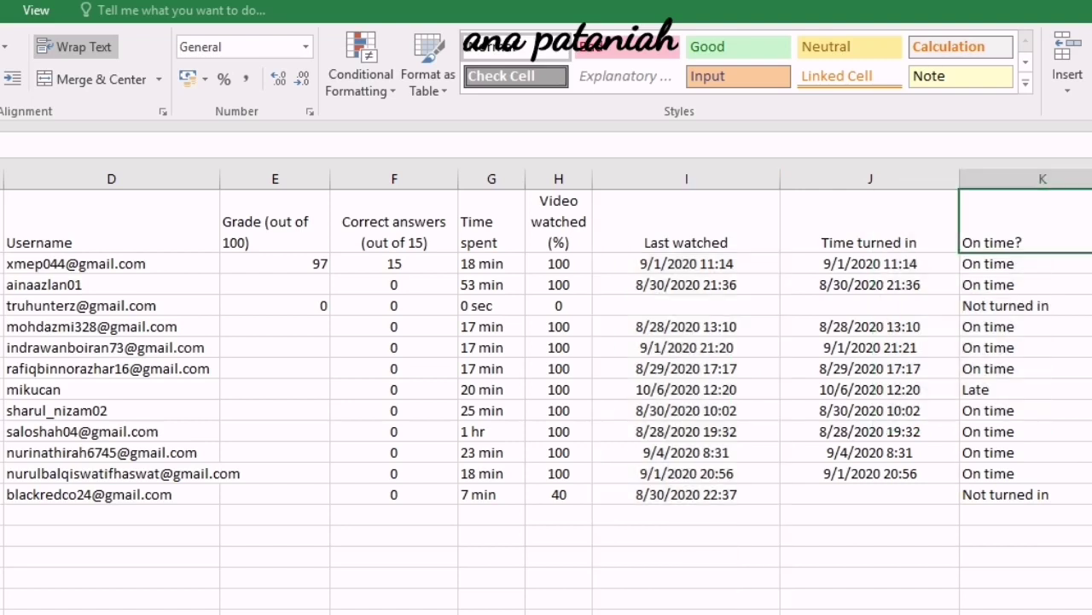
{"action": "left_click", "coordinate": [1024, 389]}
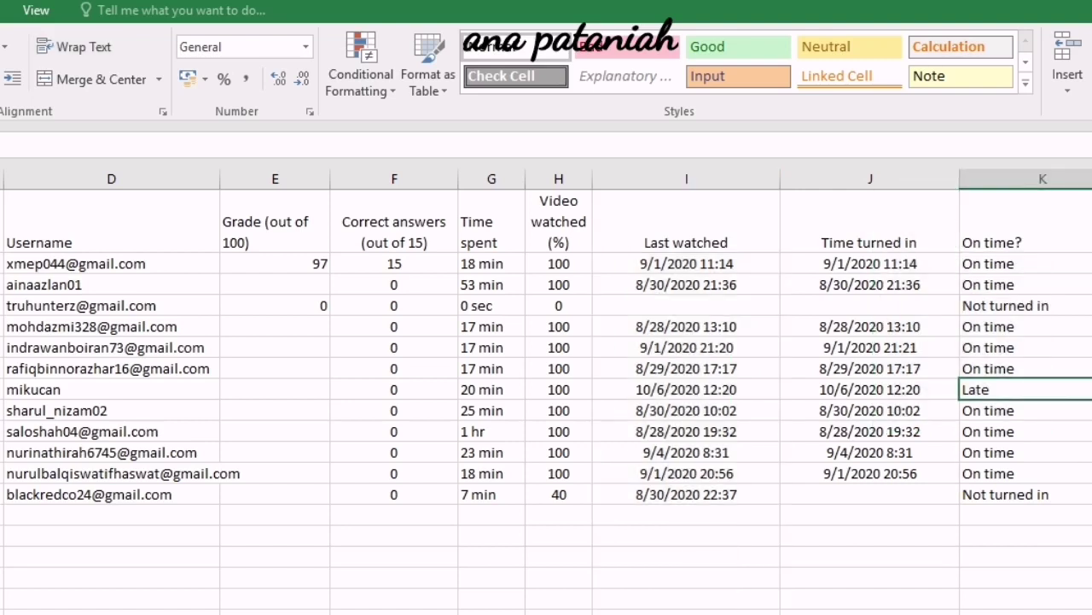
Select the late student's row, then the last and fourth students' rows to review them.
{"action": "key", "text": "shift+space"}
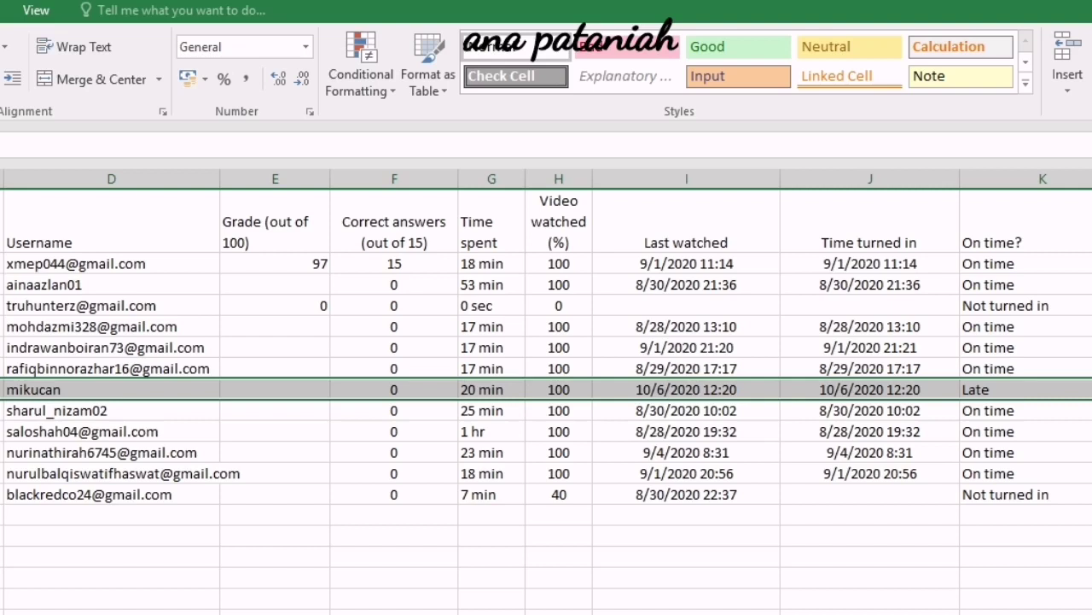
{"action": "left_click", "coordinate": [1024, 389]}
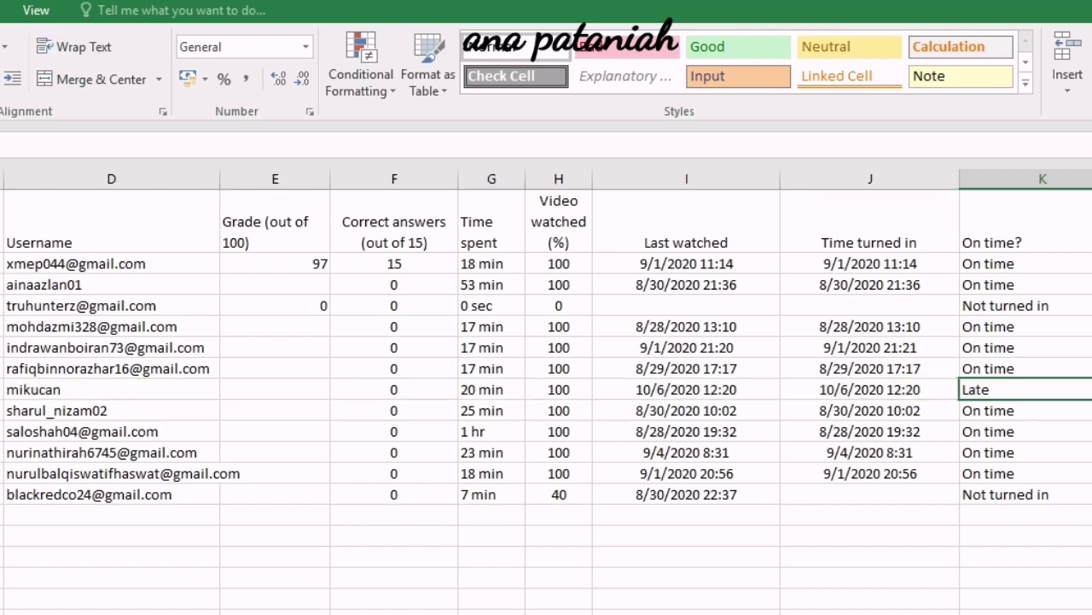
{"action": "left_click", "coordinate": [1, 494]}
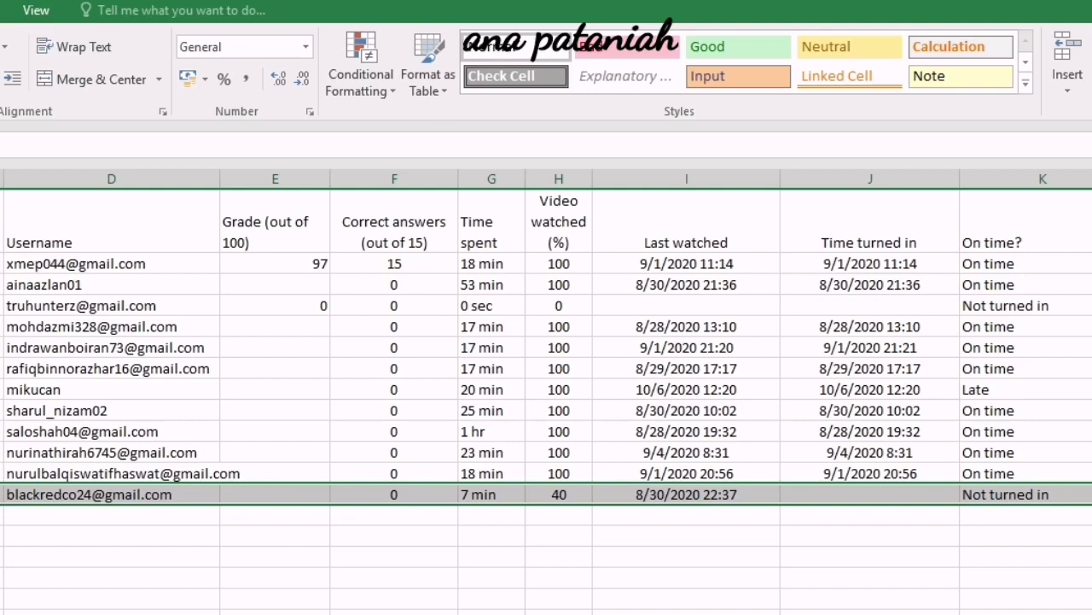
{"action": "left_click", "coordinate": [1, 326]}
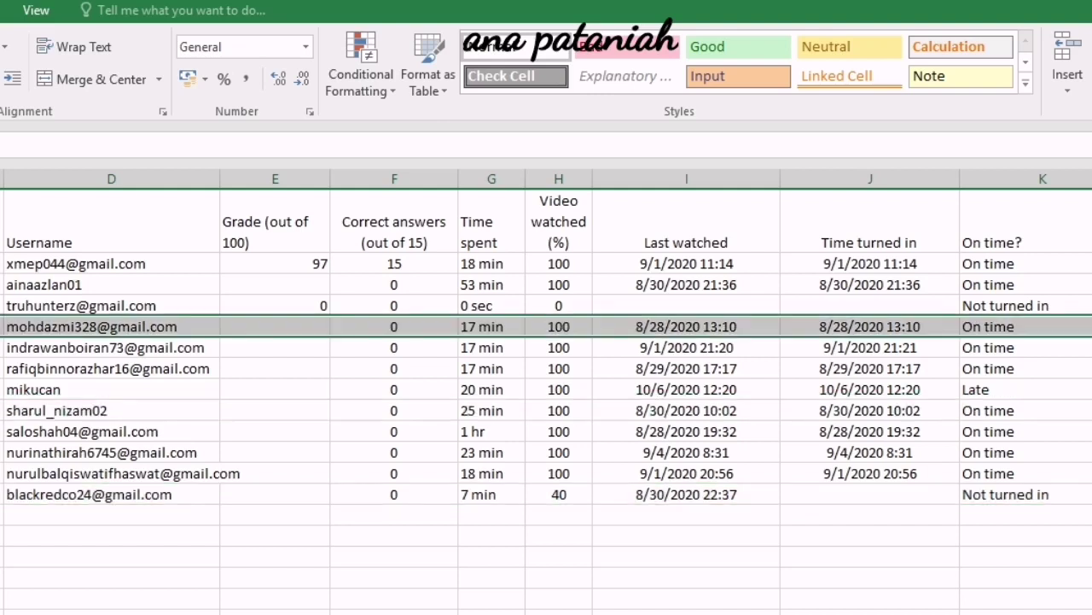